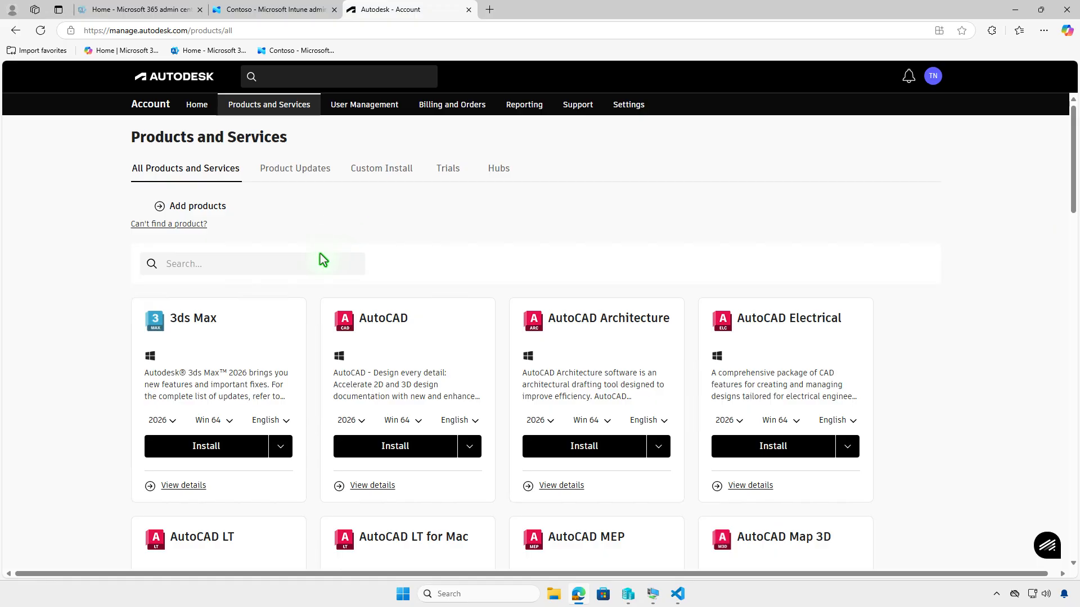
- Search the Autodesk products list for "map"
click(314, 273)
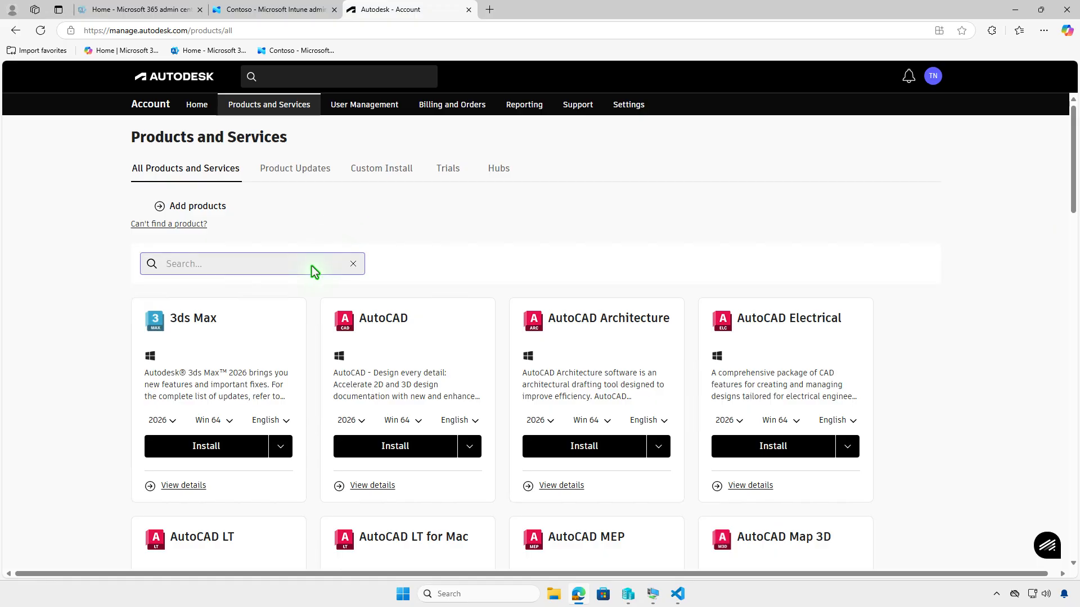
text(map)
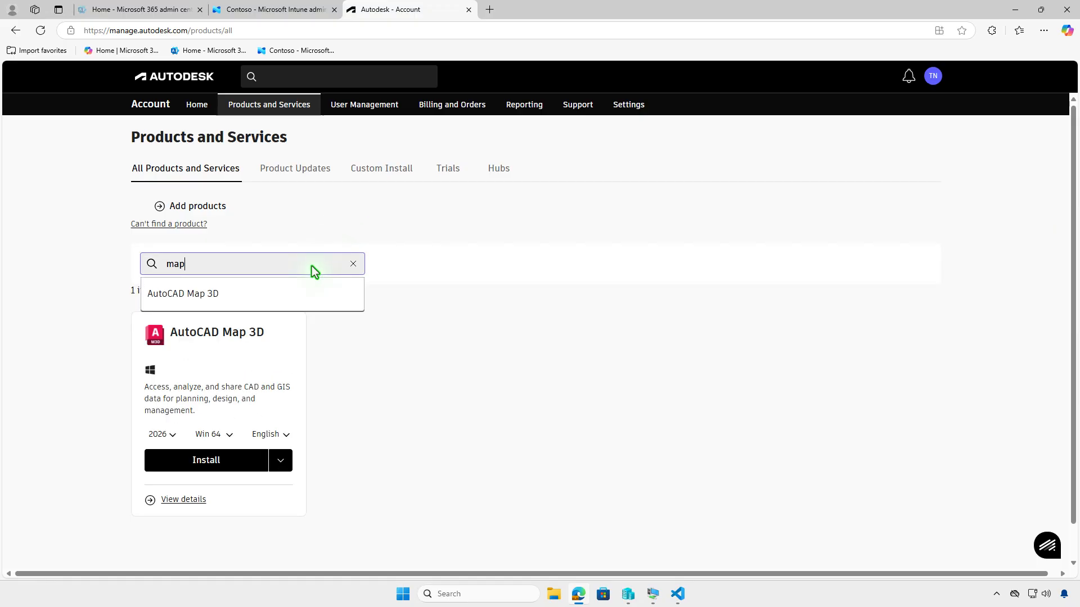
click(349, 357)
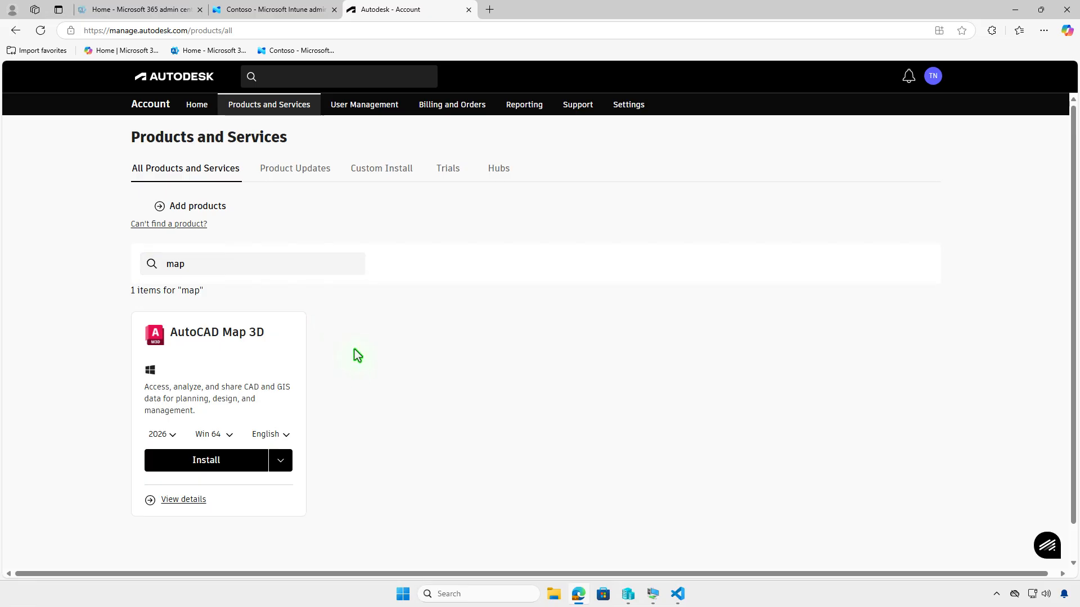
- Download the AutoCAD Map 3D installer for version 2026, Win 64, English
click(170, 440)
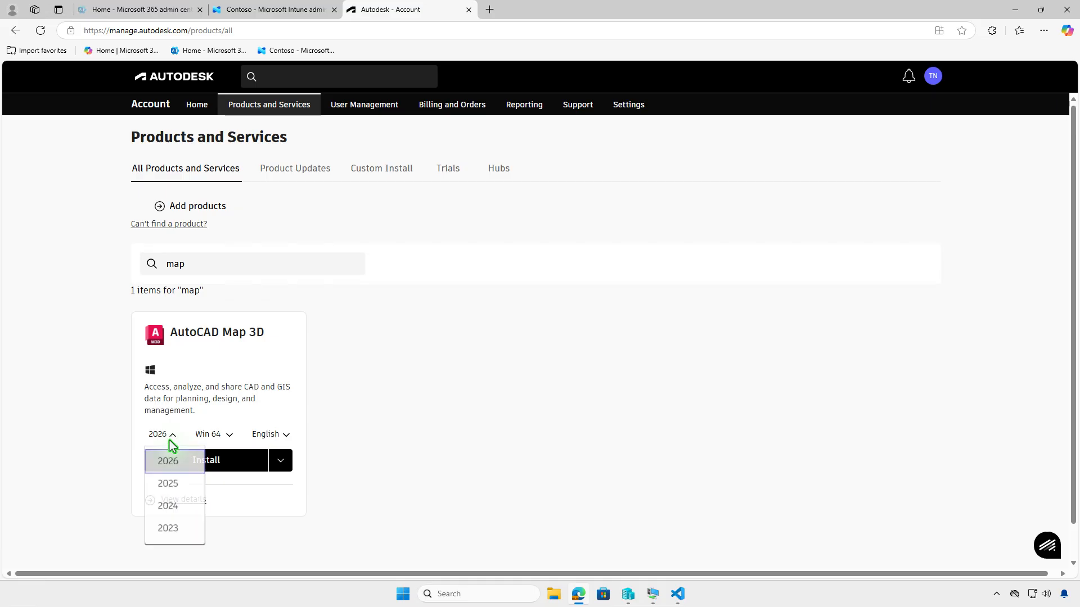
click(172, 446)
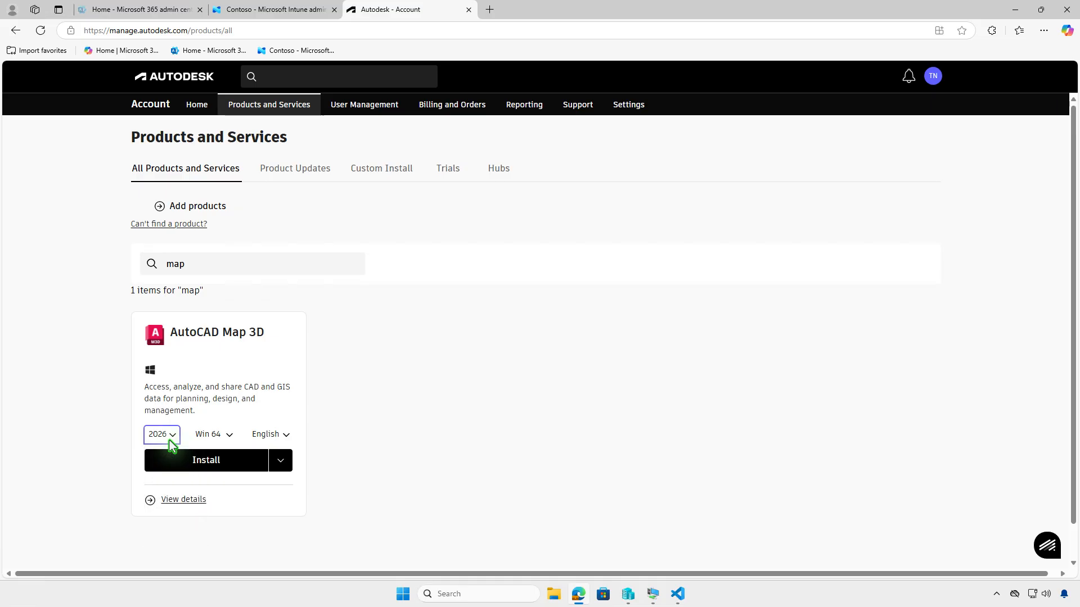
click(282, 468)
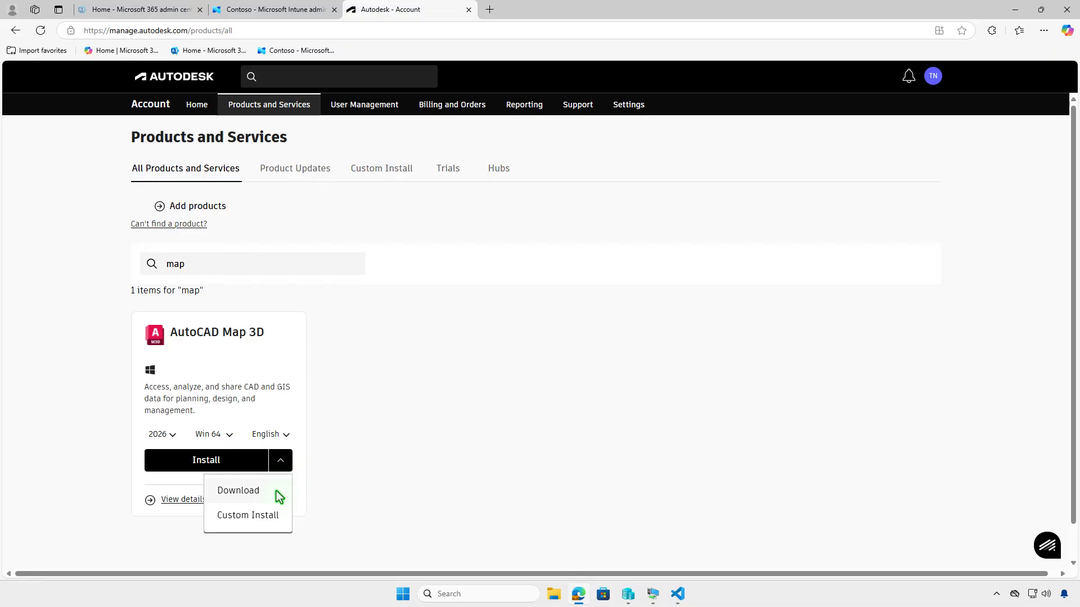
click(275, 491)
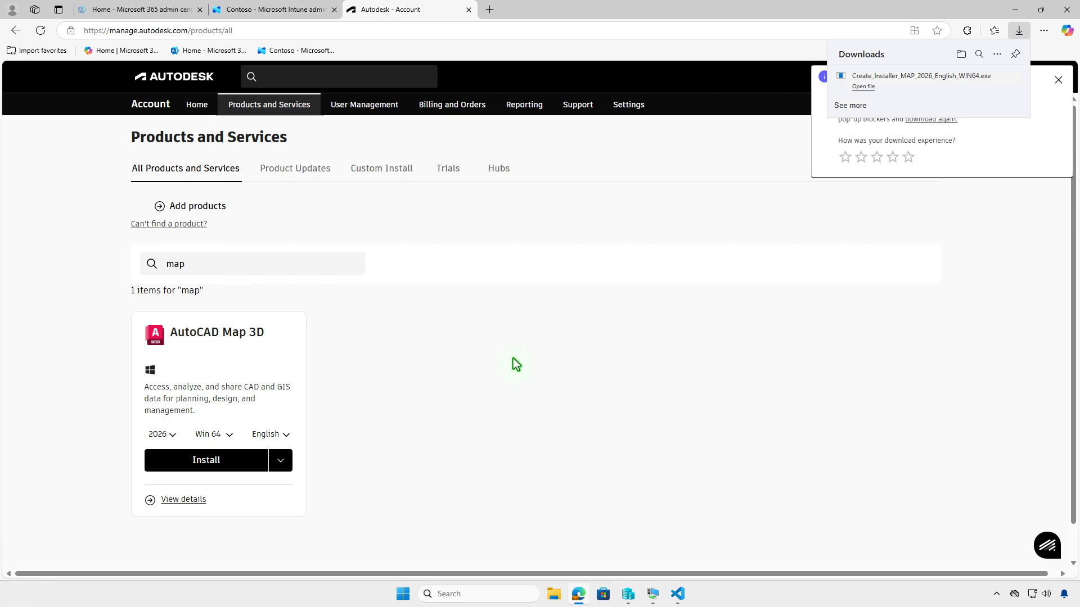
- Run Create_Installer_MAP_2026_English_WIN64 from the Downloads folder to build the AutoCAD Map 3D 2026 installer, and open its output folder
click(961, 54)
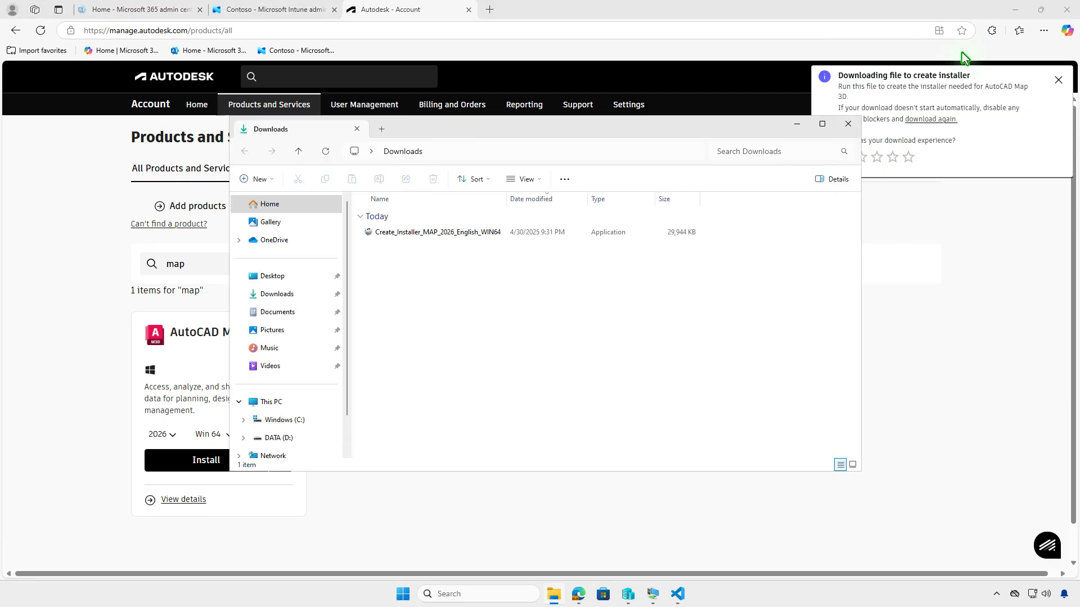
click(1014, 10)
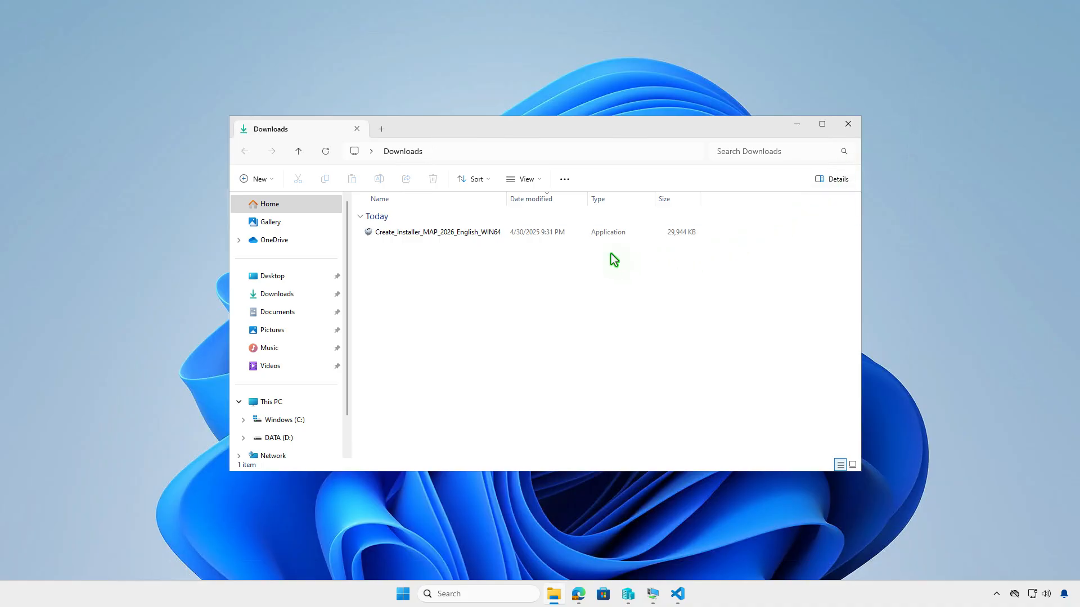
double_click(582, 232)
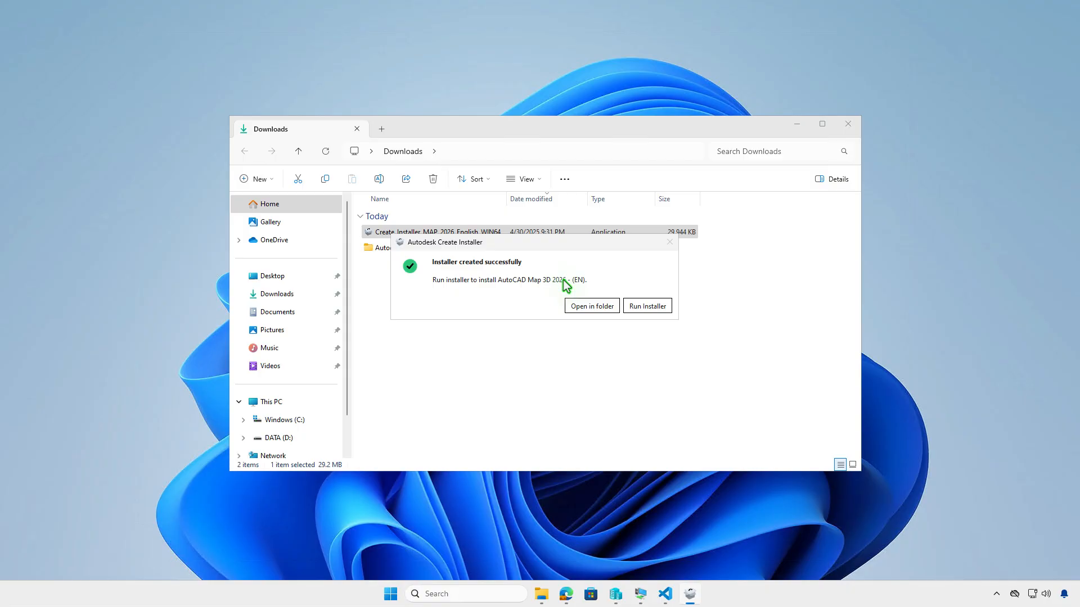
click(591, 306)
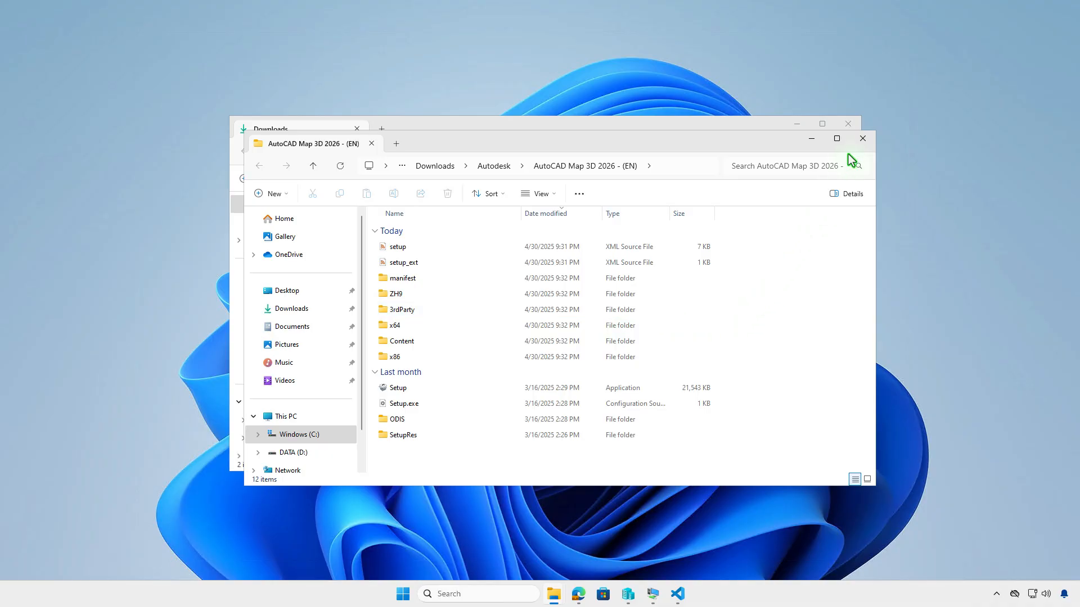
click(864, 140)
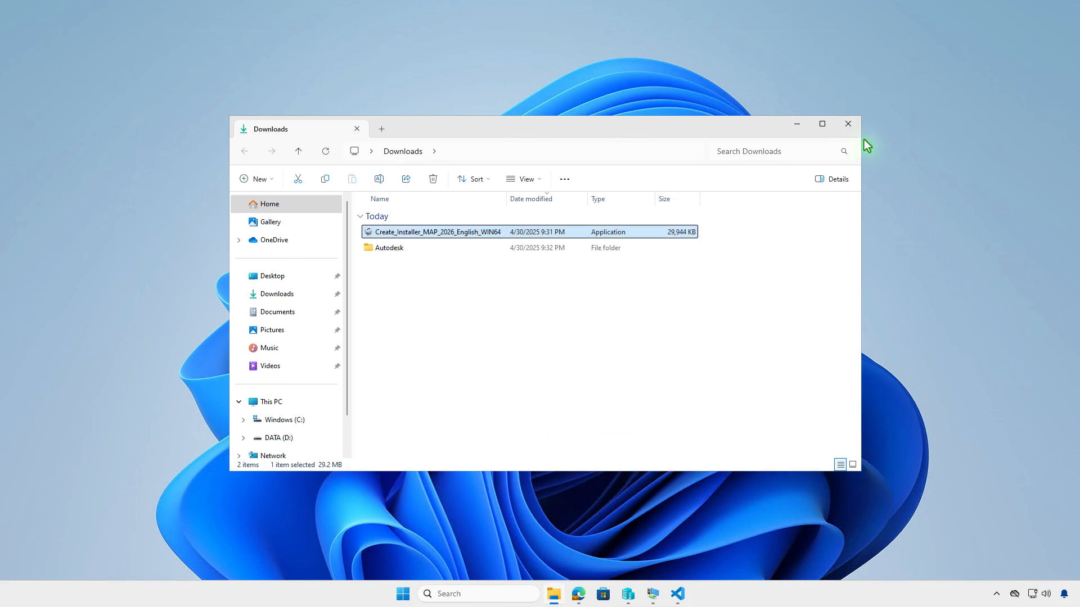
double_click(515, 251)
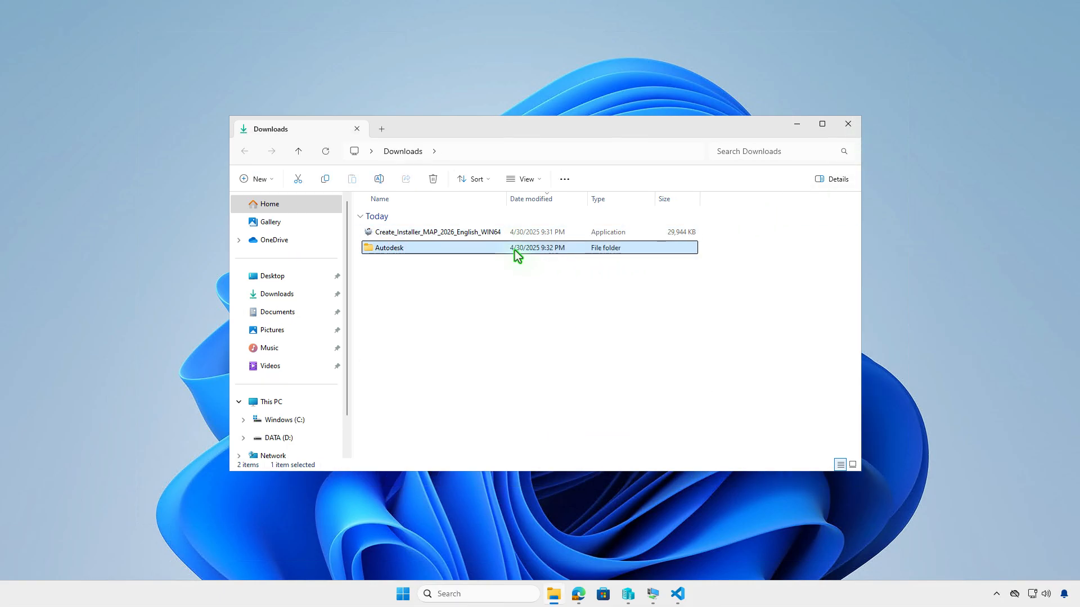
double_click(494, 231)
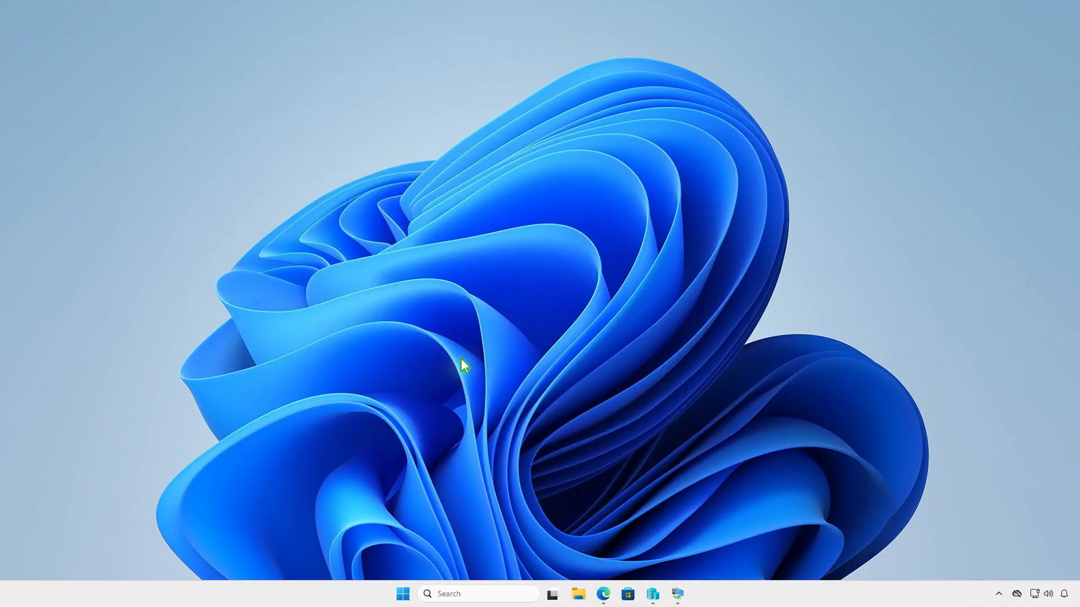
- Create a folder named Intune at the root of the DATA (D:) drive and open it
click(578, 594)
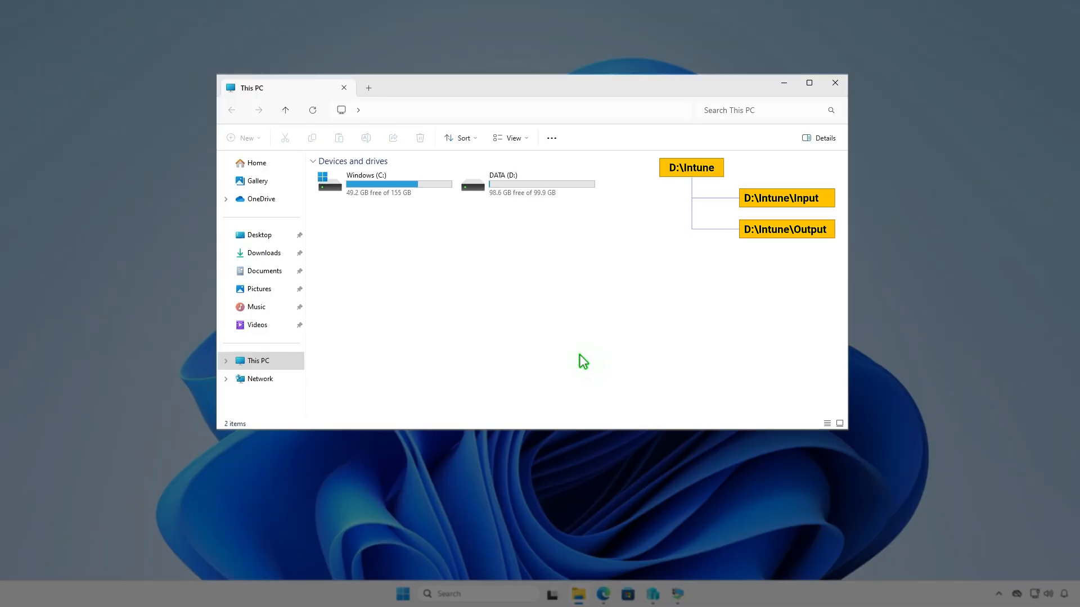
double_click(561, 185)
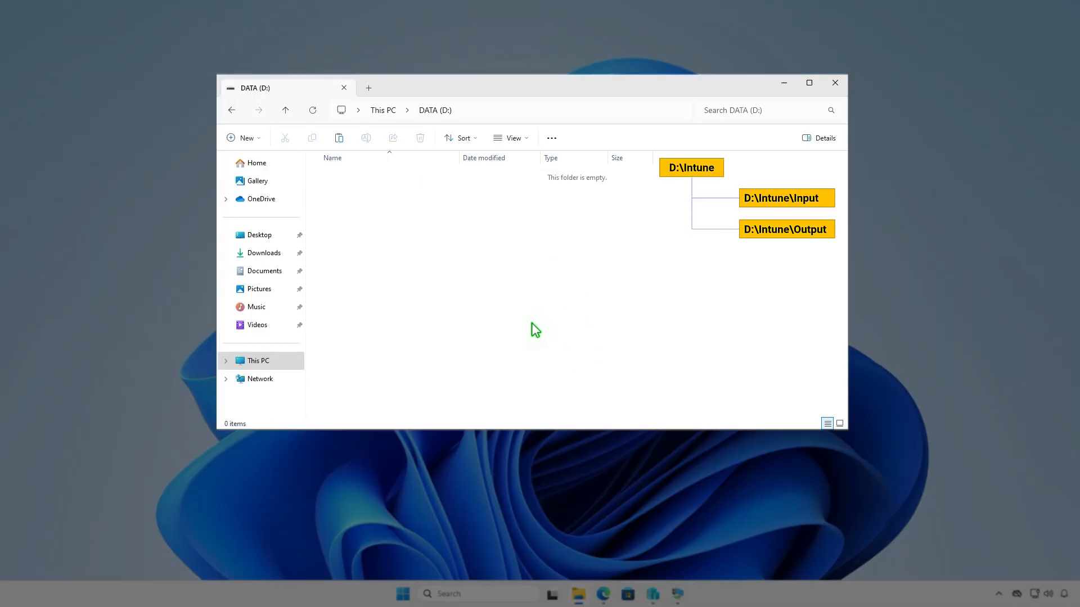
click(256, 139)
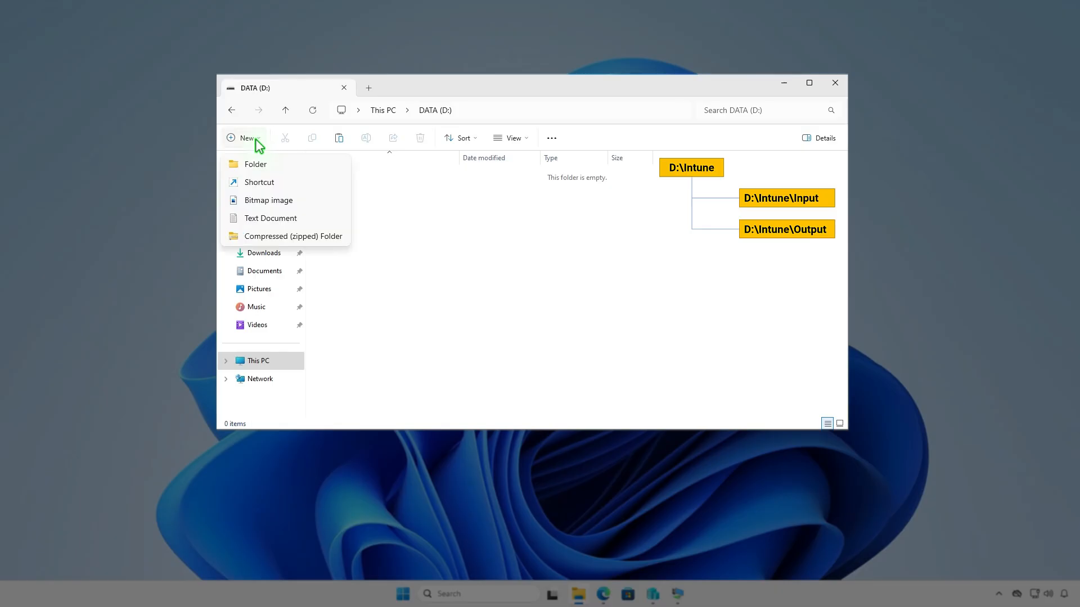
click(276, 162)
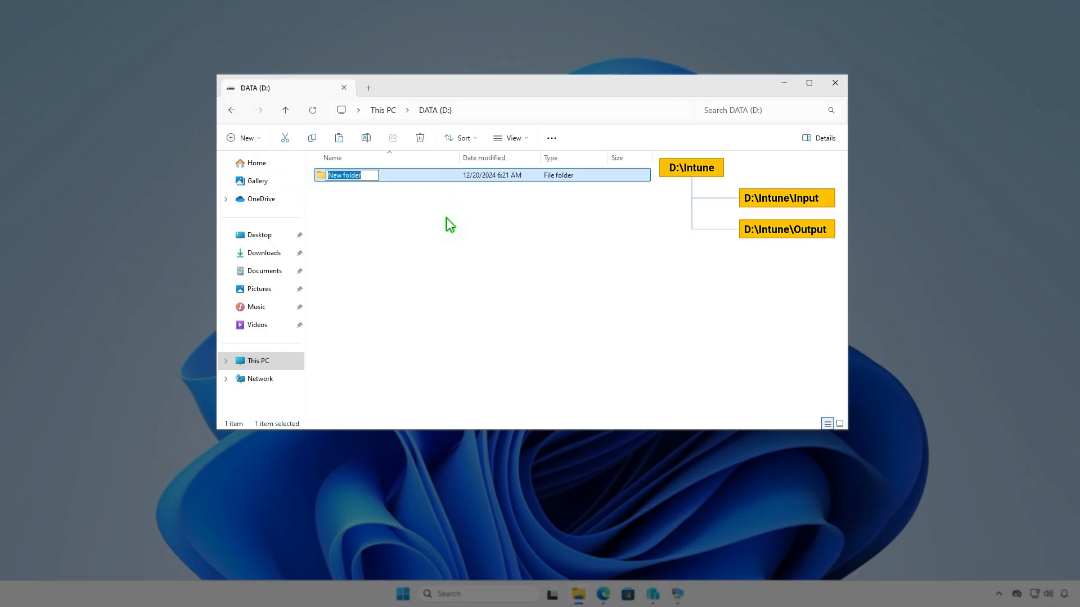
text(Intune)
key(Return)
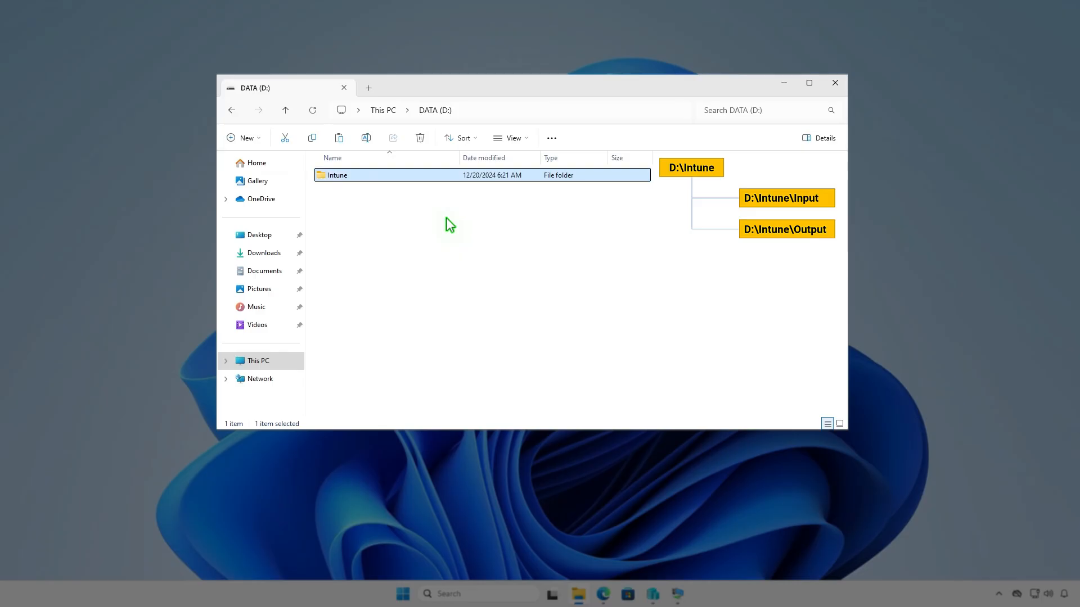
key(Return)
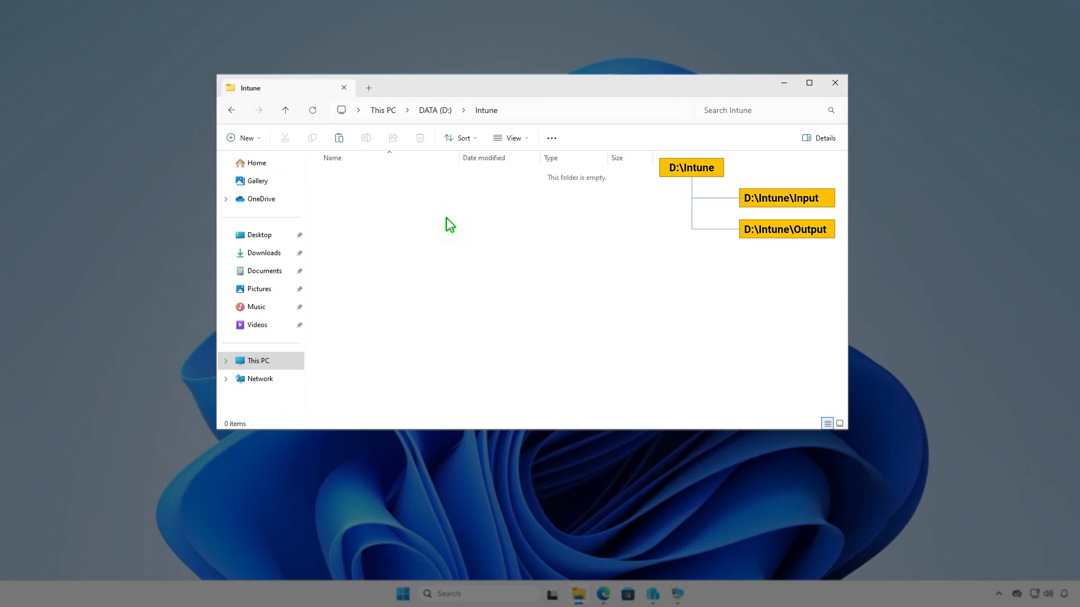
- Create two subfolders named Input and Output inside D:\Intune
right_click(446, 218)
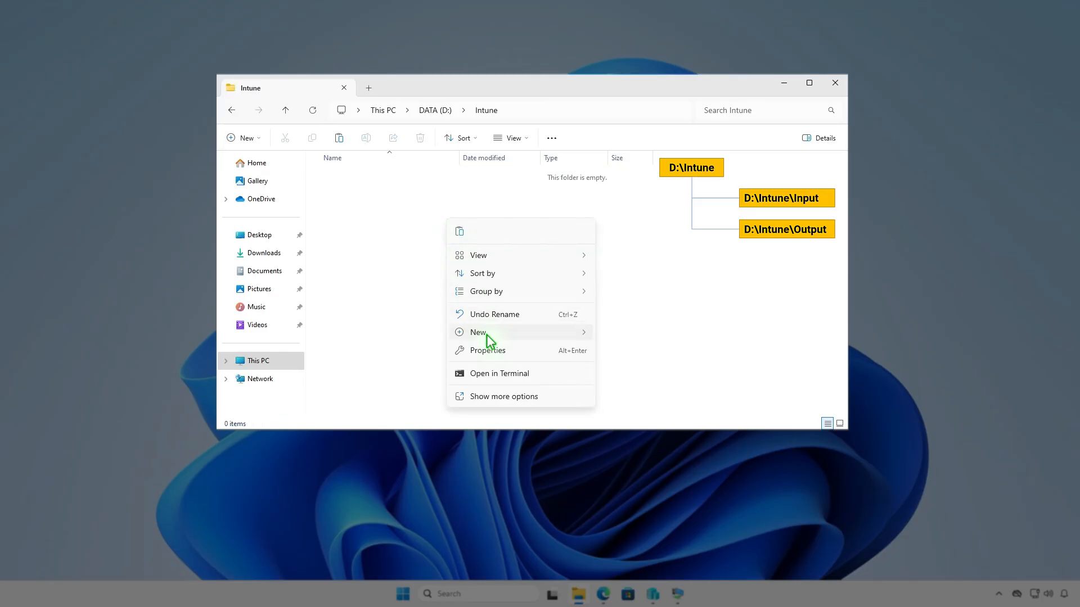
mouse_move(482, 333)
click(630, 337)
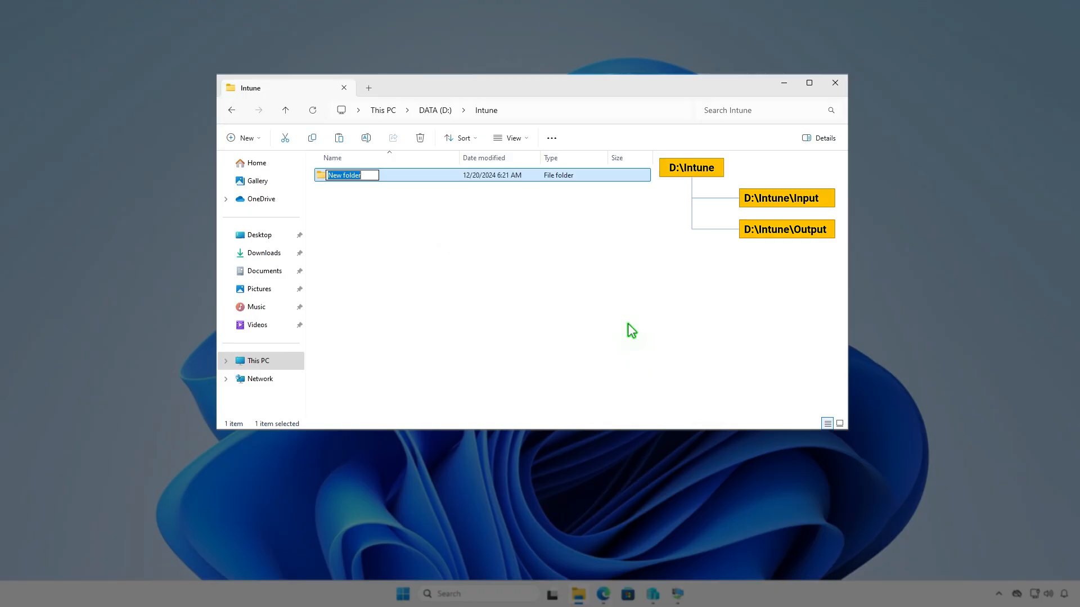
text(Input)
key(Return)
key(ctrl+shift+n)
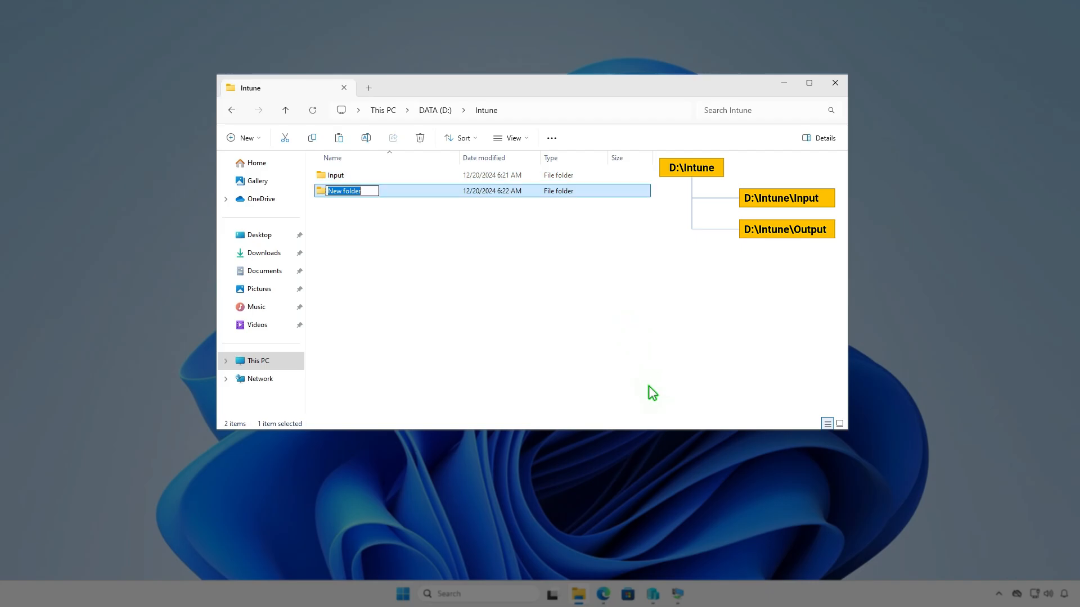
text(Output)
click(586, 301)
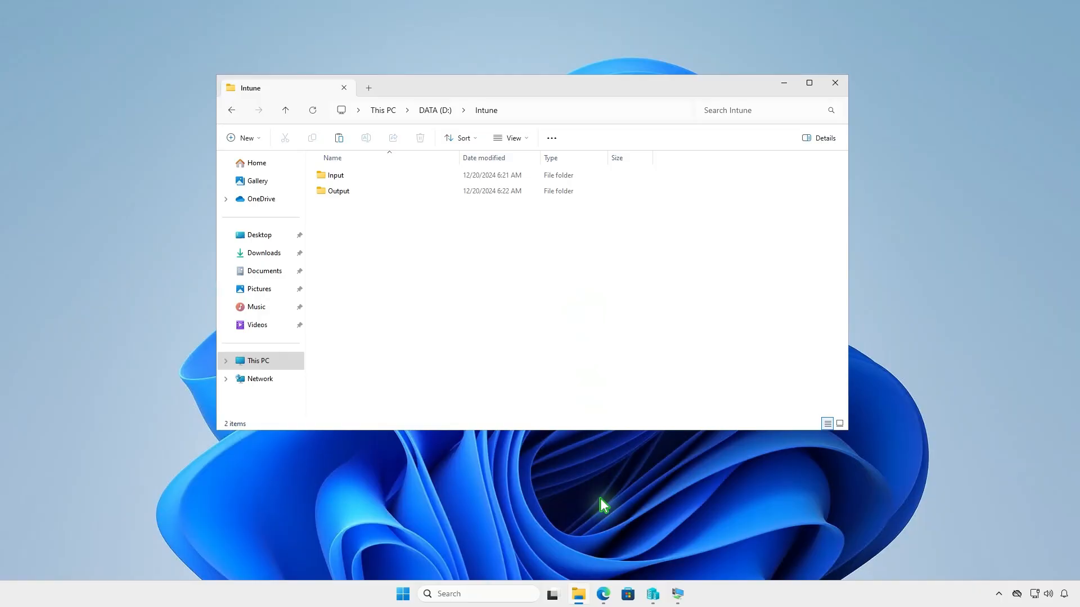
- Download the Source code (zip) of the latest Microsoft-Win32-Content-Prep-Tool release from GitHub
click(603, 594)
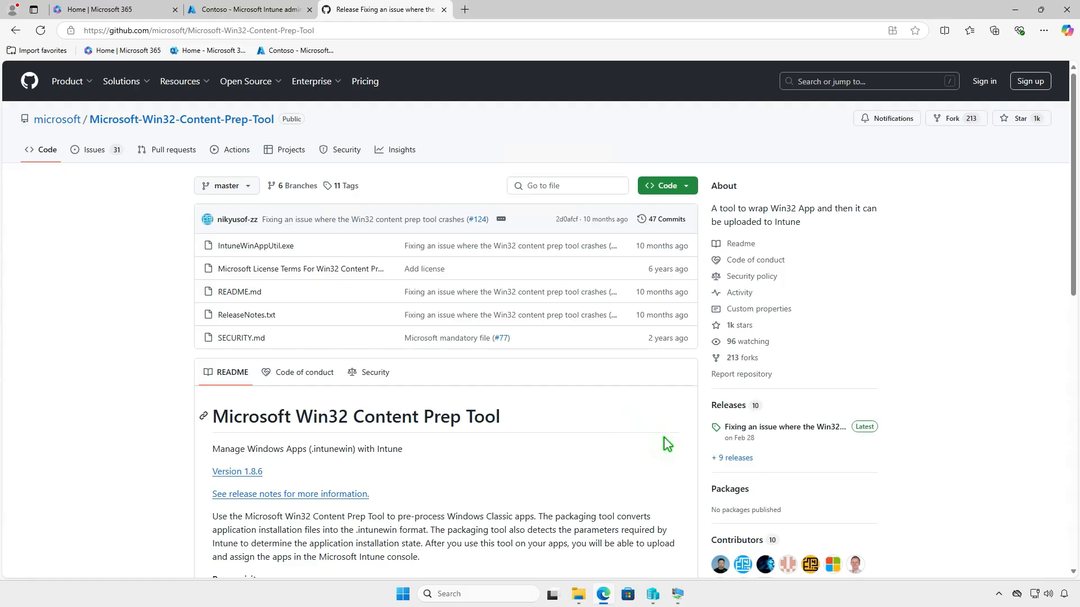
click(811, 428)
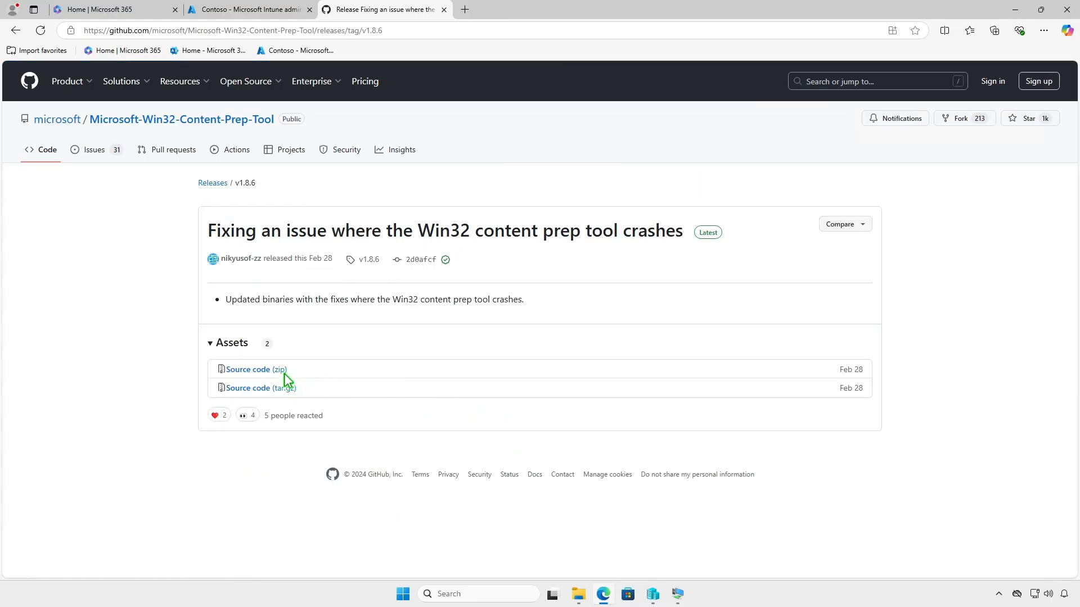
click(281, 371)
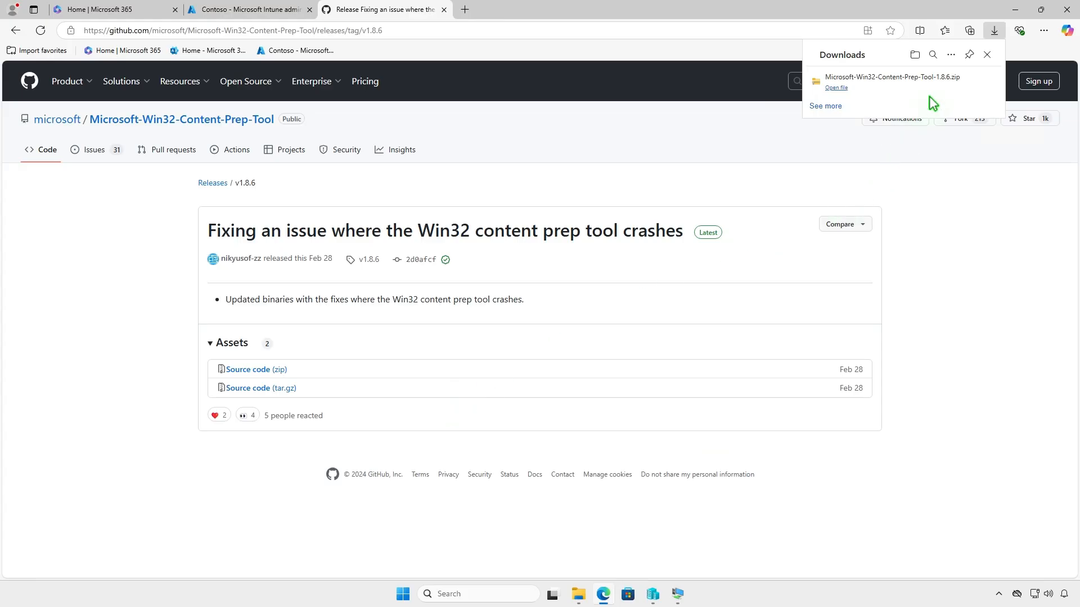
- Extract the downloaded Microsoft-Win32-Content-Prep-Tool-1.8.6 zip into the Downloads folder
click(952, 83)
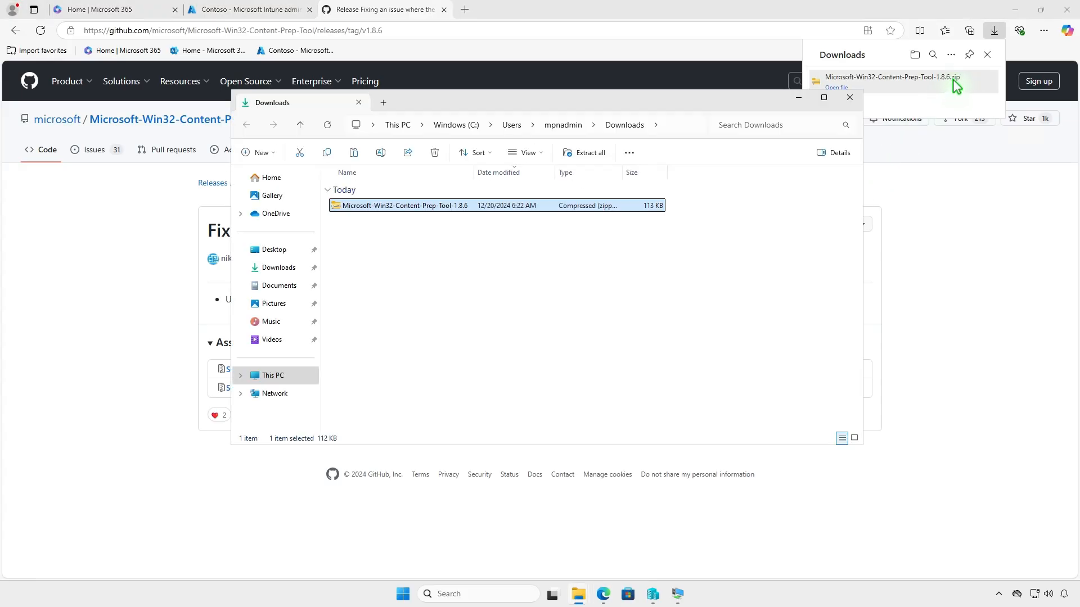
click(1016, 10)
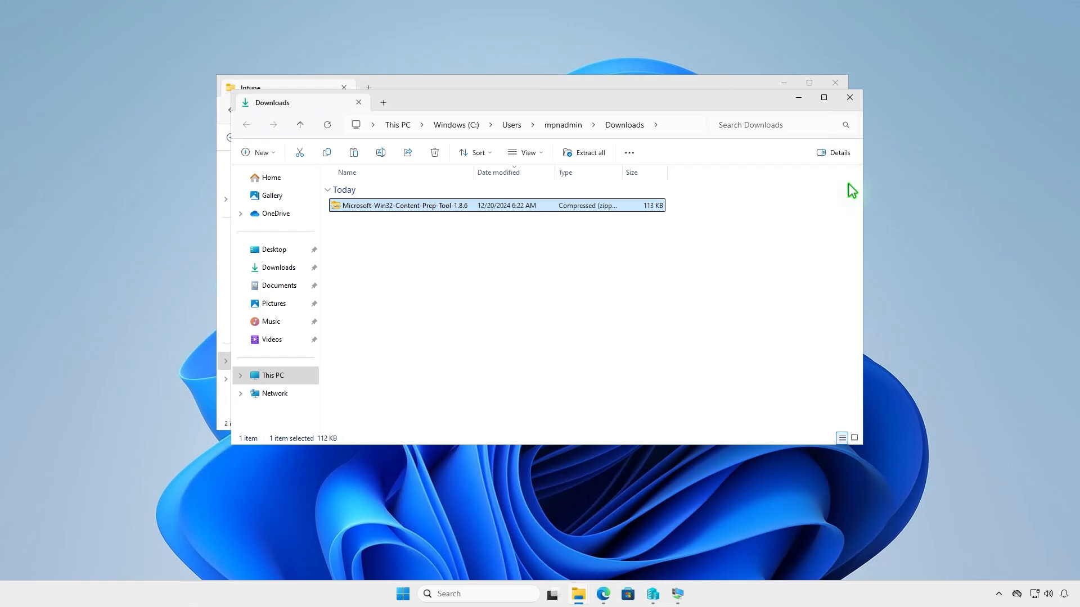
click(589, 154)
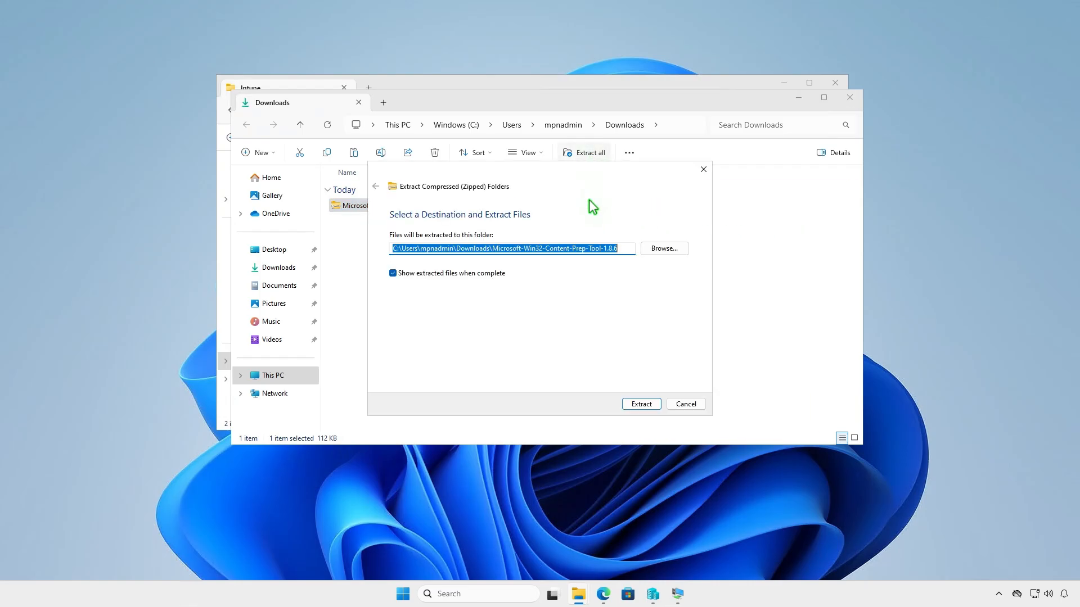
click(632, 405)
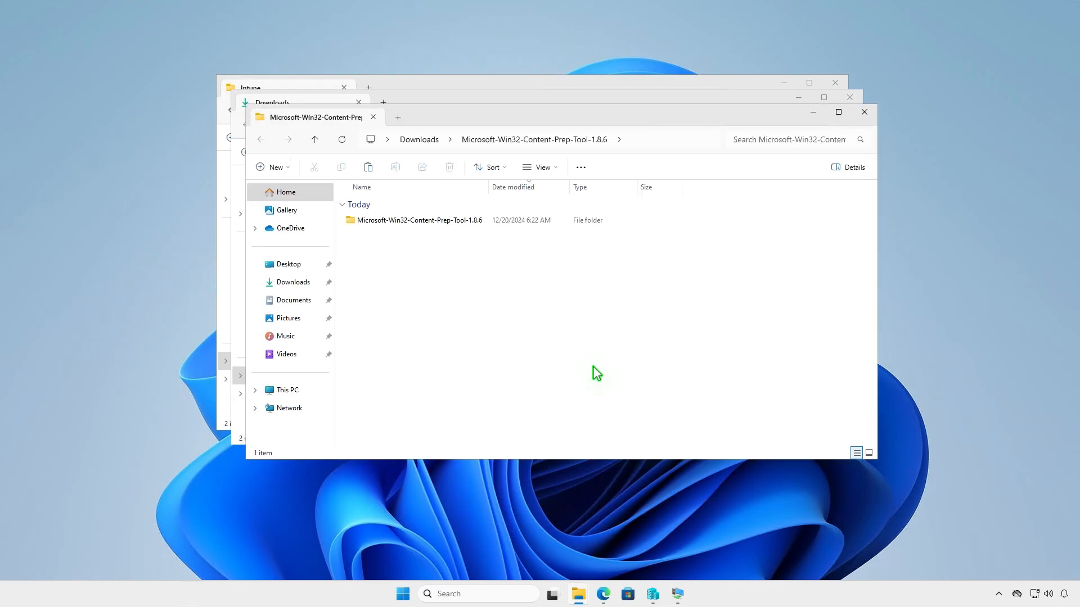
- Copy the IntuneWinAppUtil application from the extracted Microsoft-Win32-Content-Prep-Tool-1.8.6 folder
double_click(481, 221)
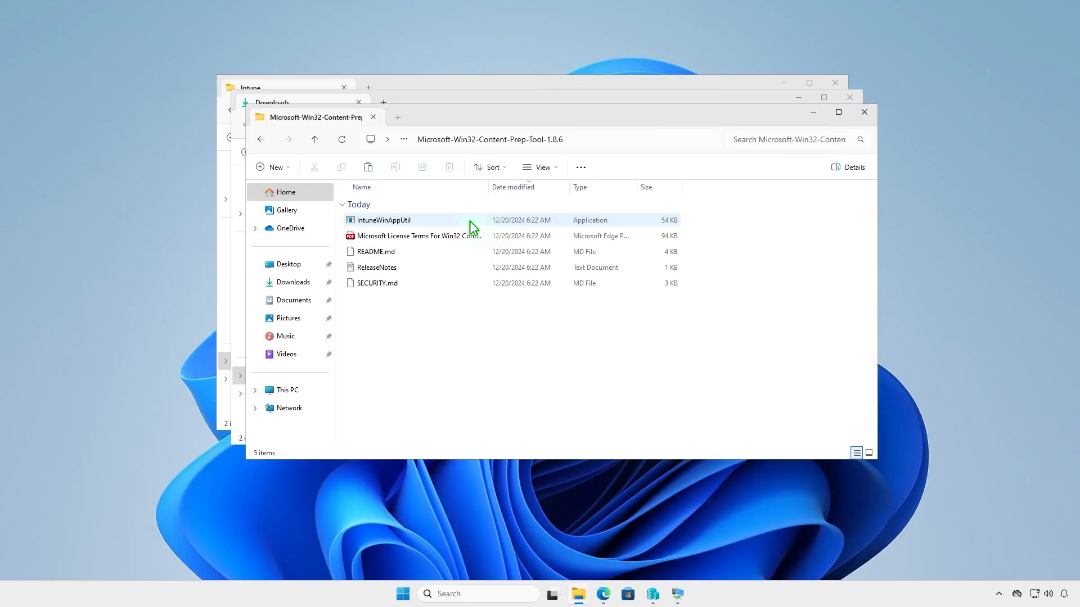
click(430, 219)
right_click(431, 219)
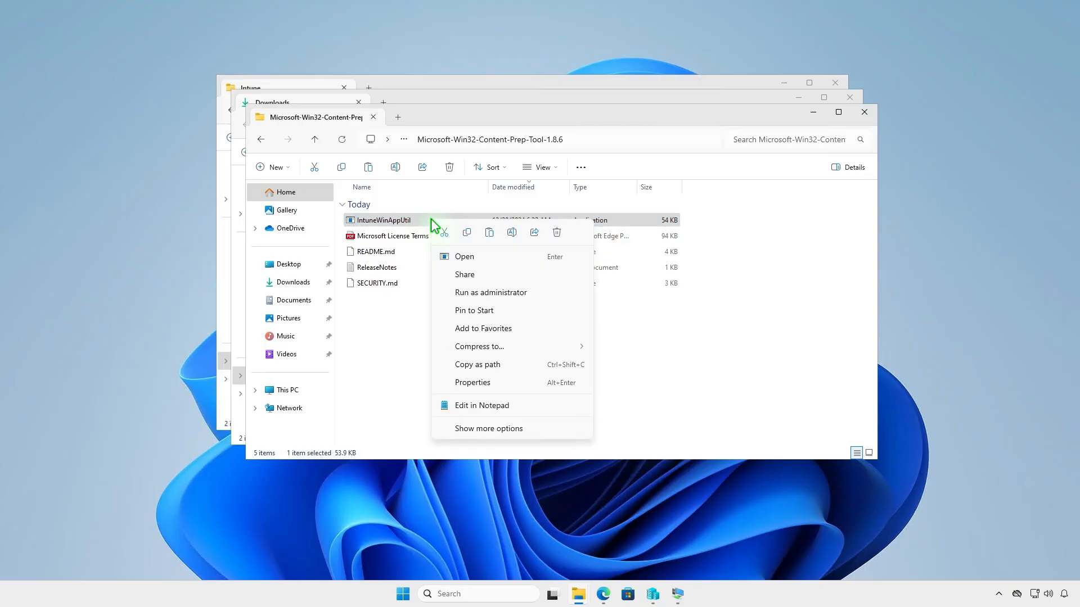
click(466, 233)
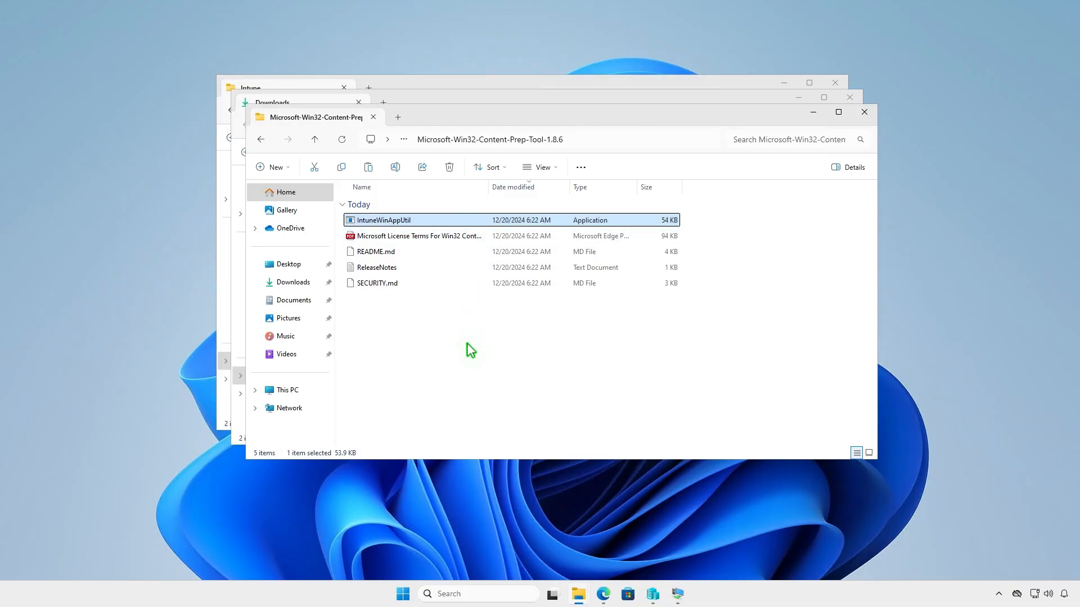
click(864, 113)
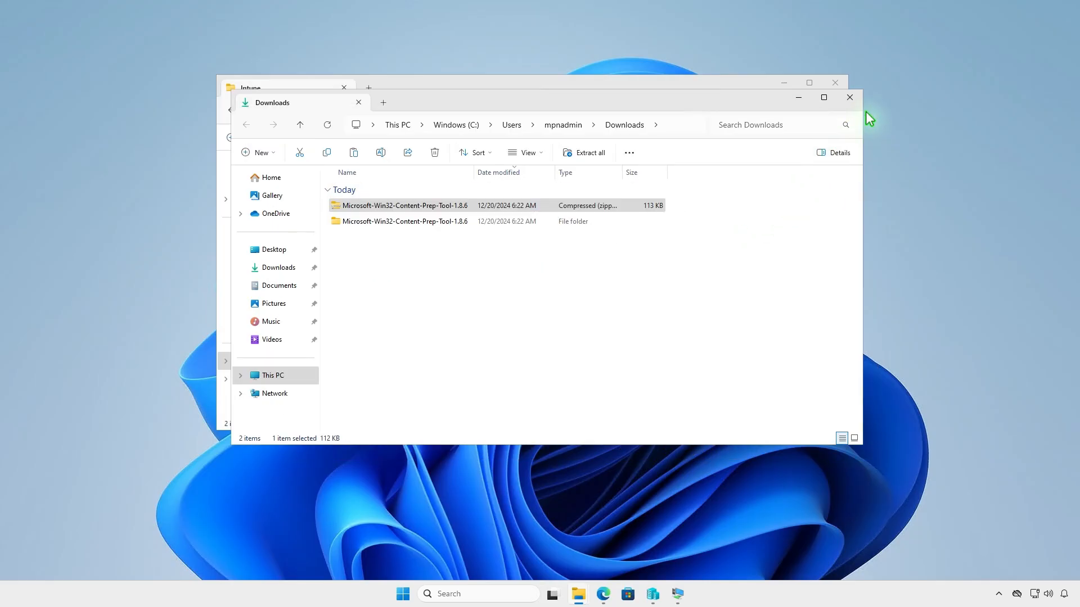
- Paste the copied IntuneWinAppUtil application into the D:\Intune folder
click(849, 98)
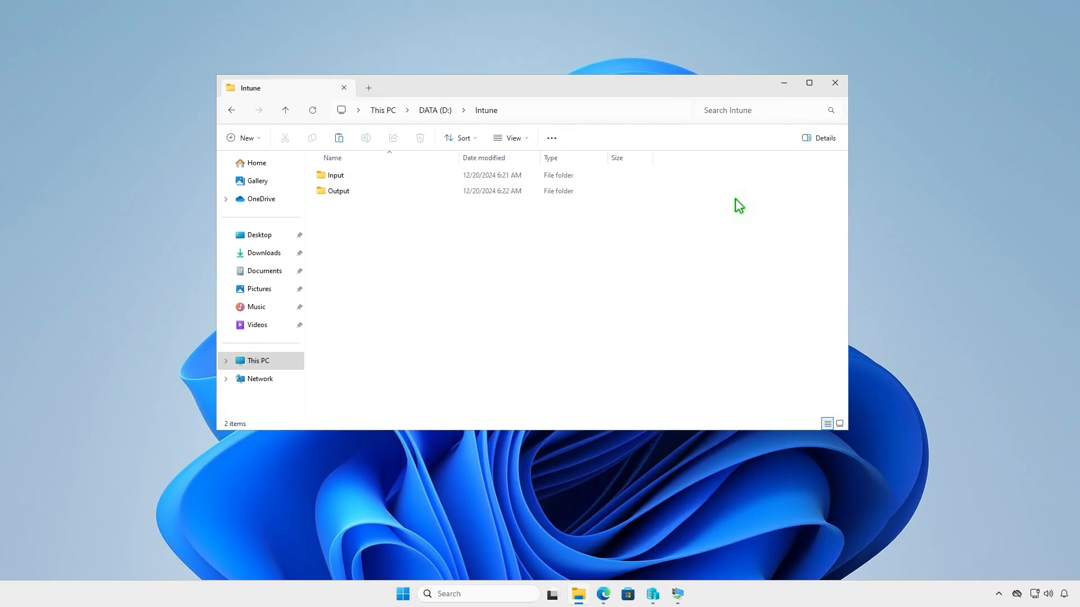
right_click(387, 242)
click(403, 259)
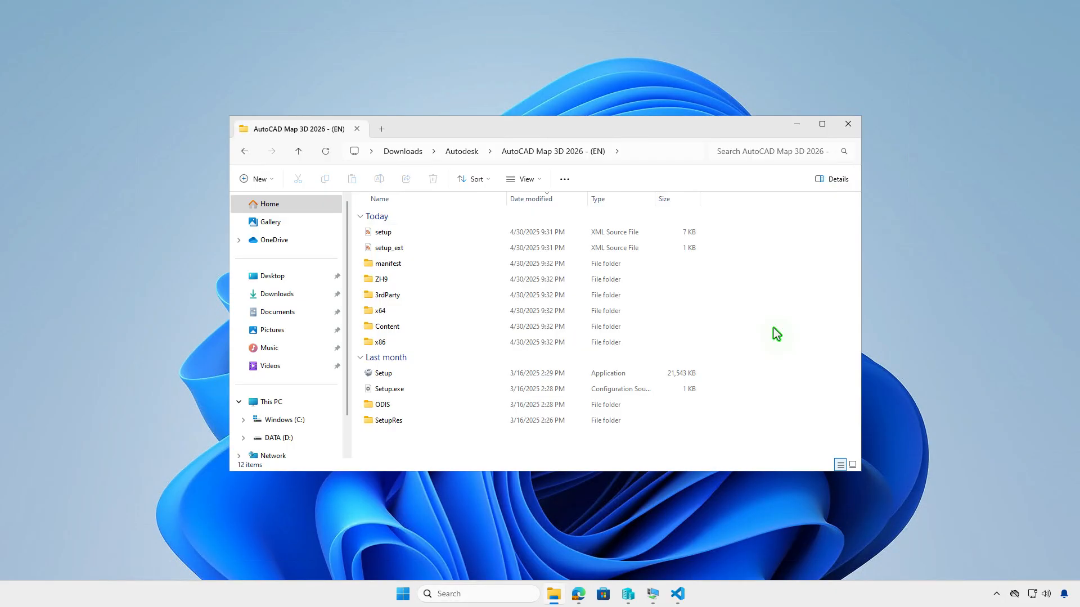
- Select all files in the AutoCAD Map 3D 2026 - (EN) installer folder and copy them
click(568, 180)
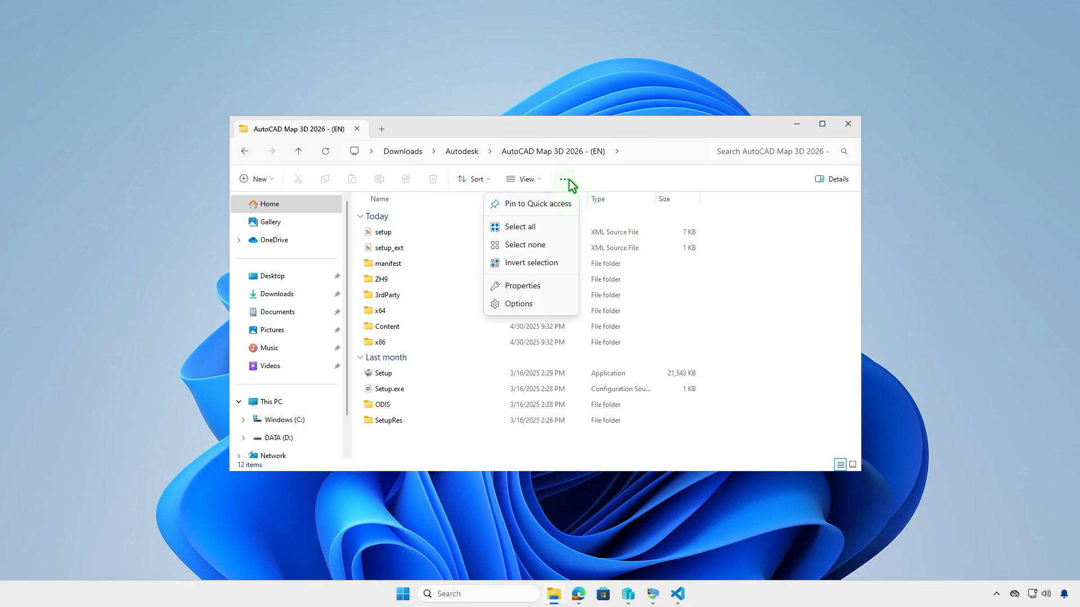
click(562, 228)
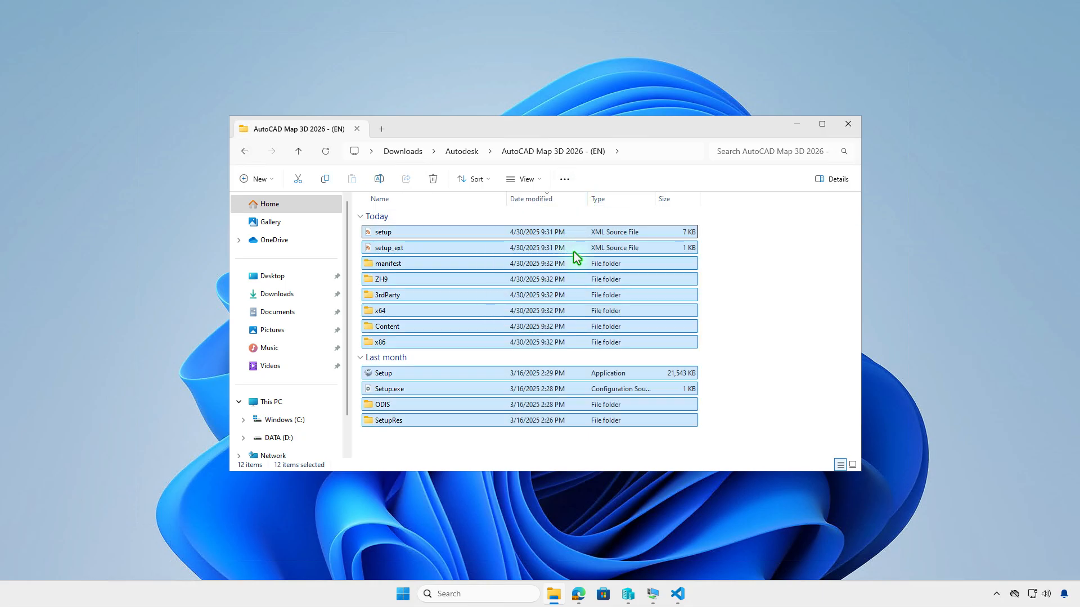
right_click(572, 251)
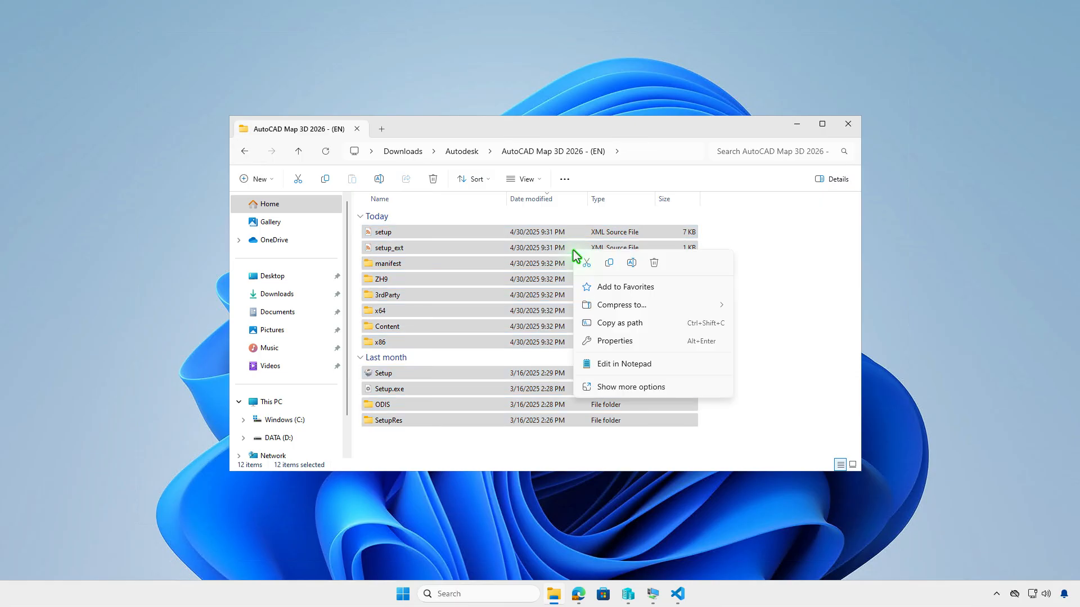
click(609, 263)
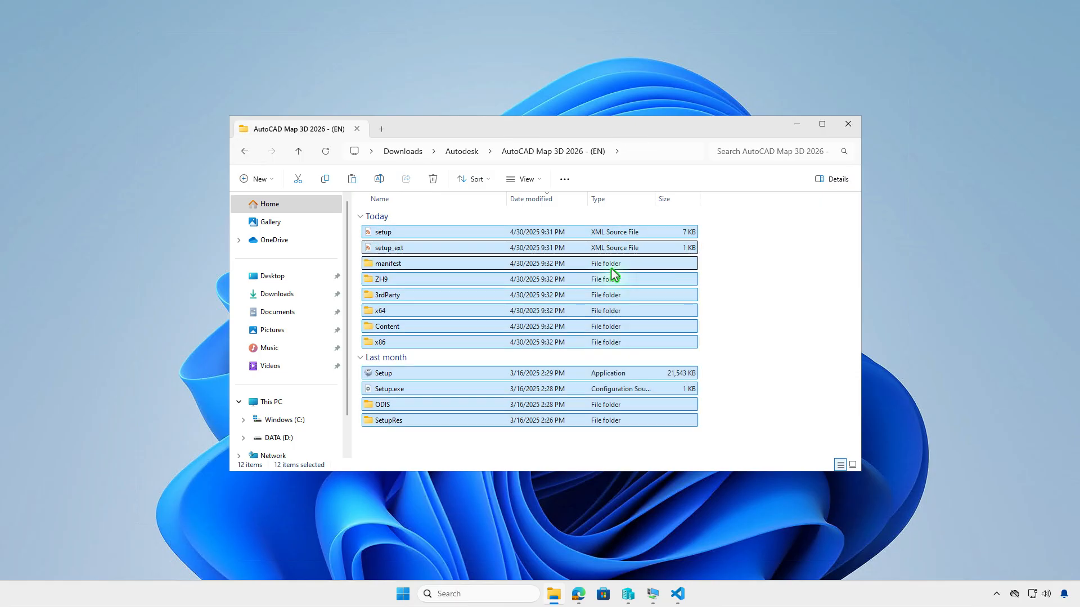
- Paste the copied installer files into D:\Intune\Input in a new tab
click(381, 129)
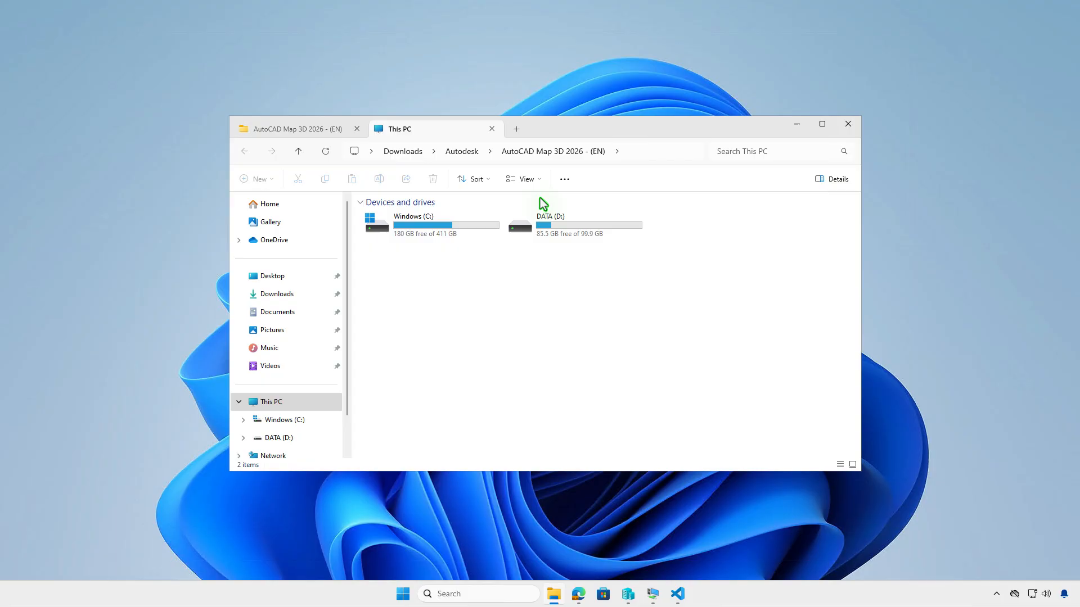
double_click(602, 230)
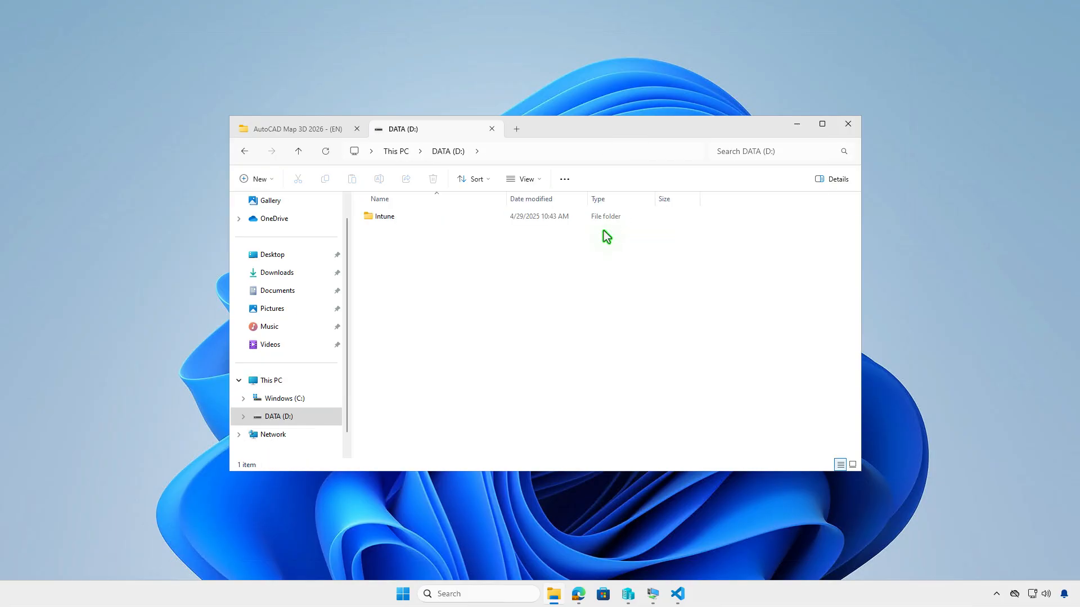
double_click(485, 220)
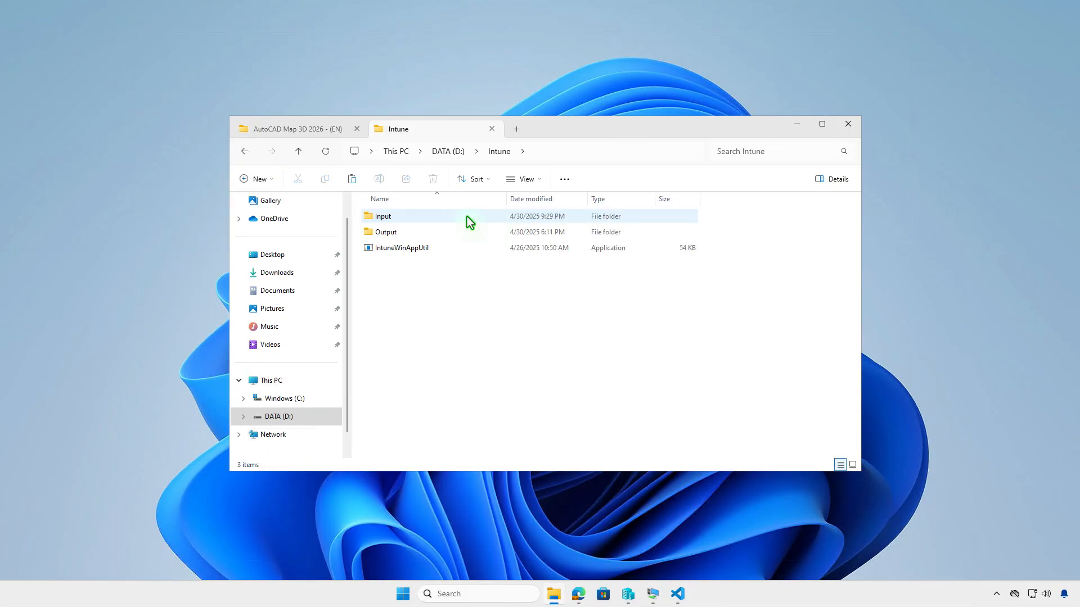
double_click(466, 217)
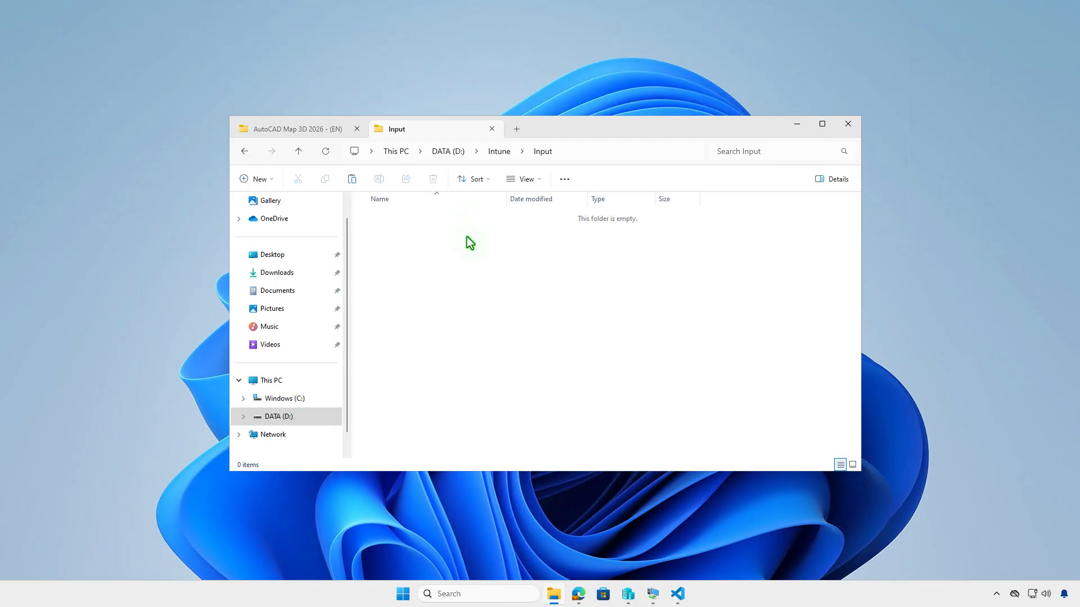
right_click(467, 237)
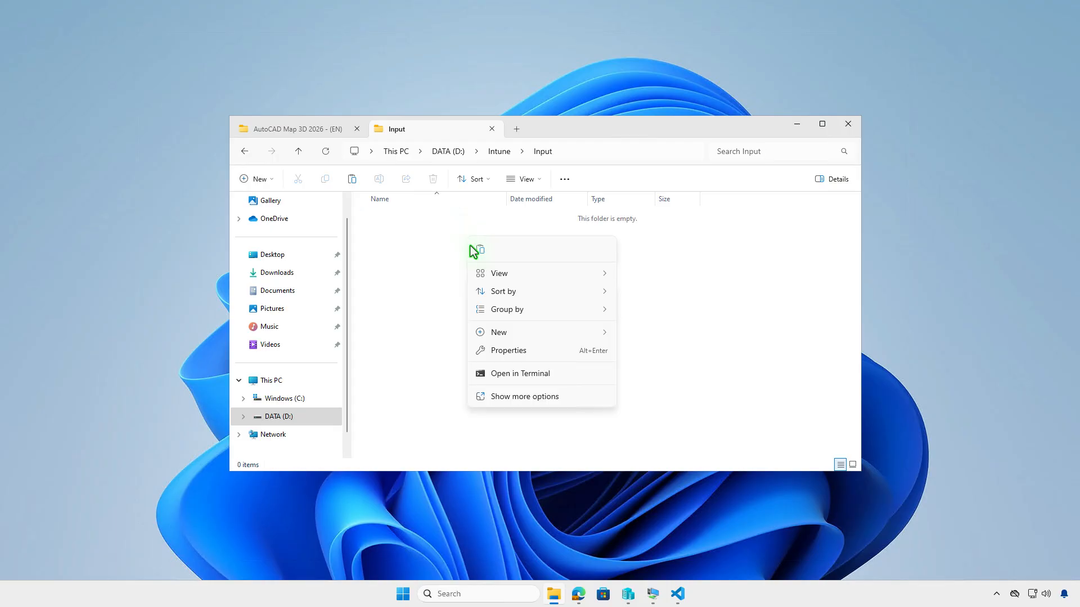
click(479, 250)
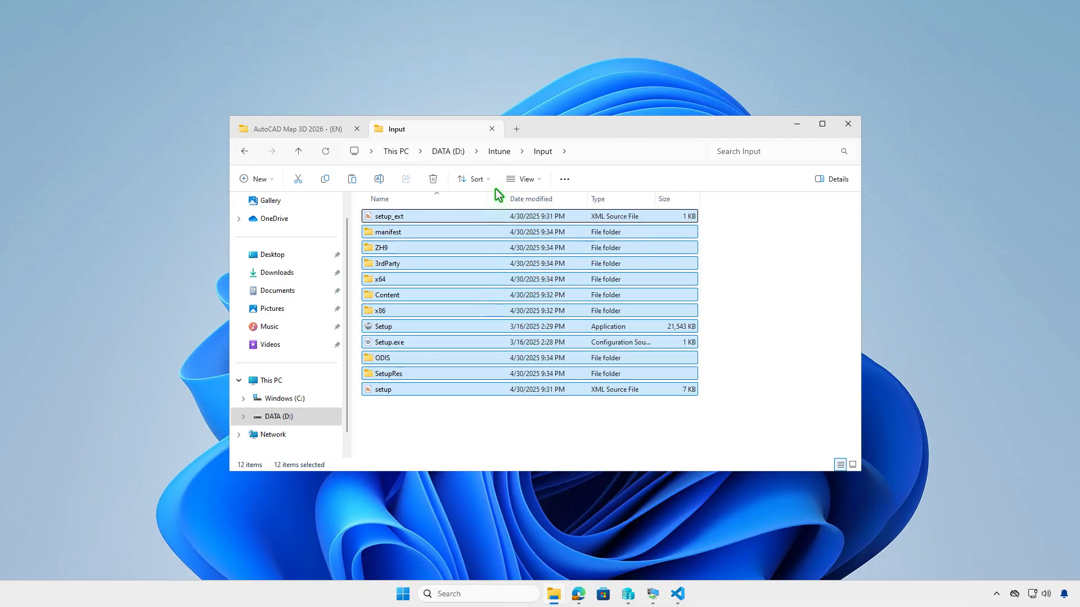
click(499, 151)
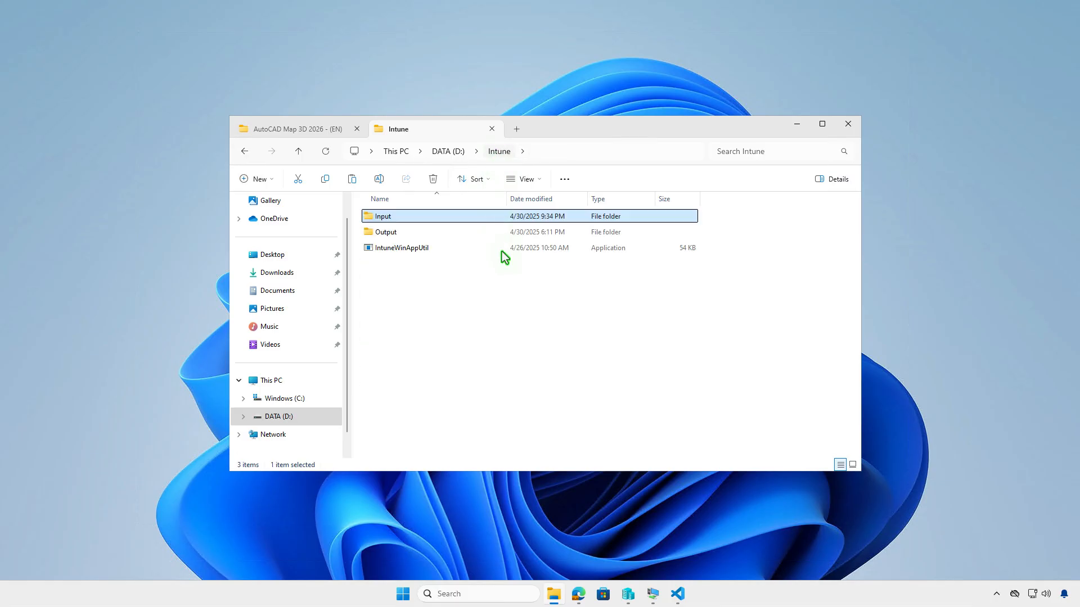
click(508, 292)
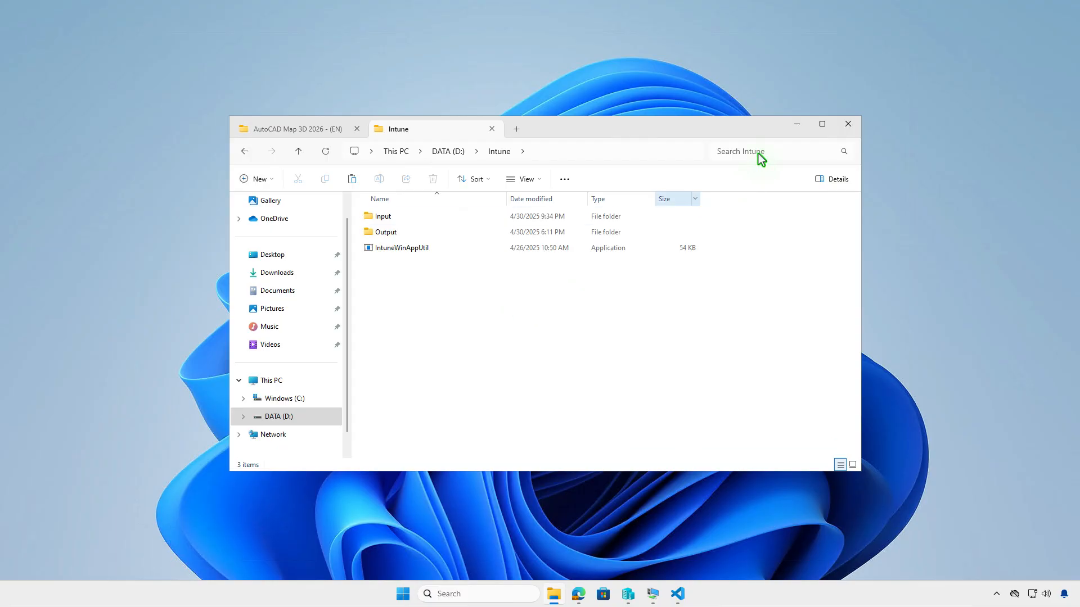
click(794, 125)
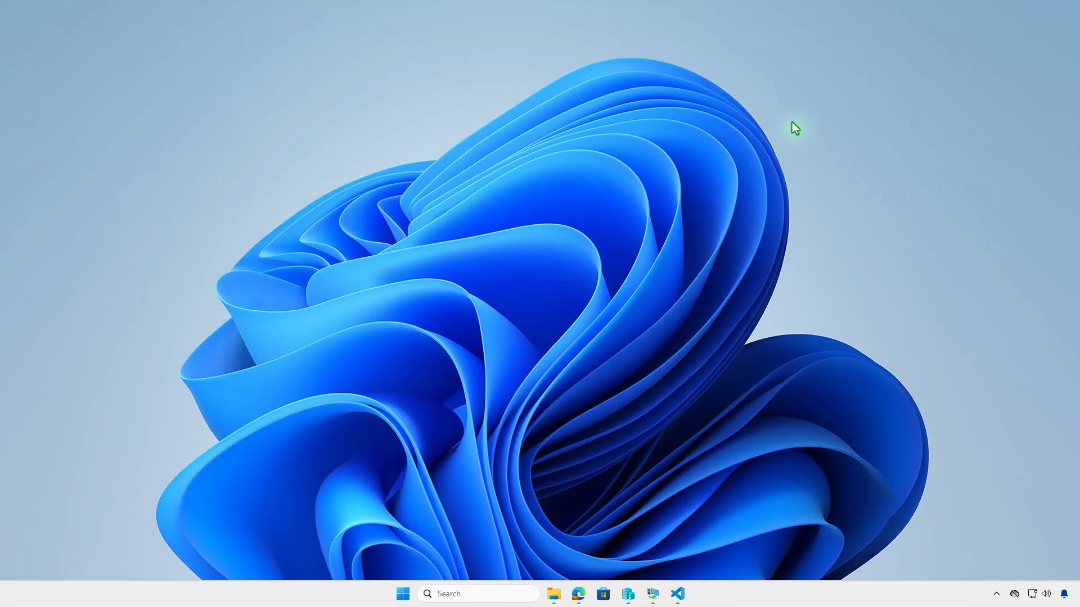
- Open Terminal (Admin) and change the directory to D:\Intune\
right_click(404, 590)
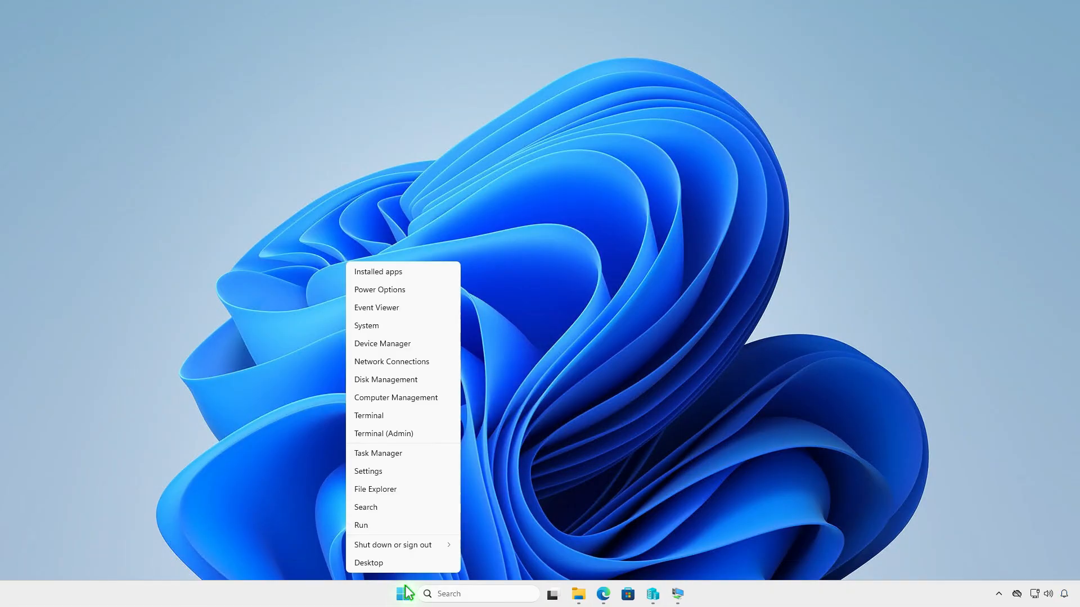
click(434, 435)
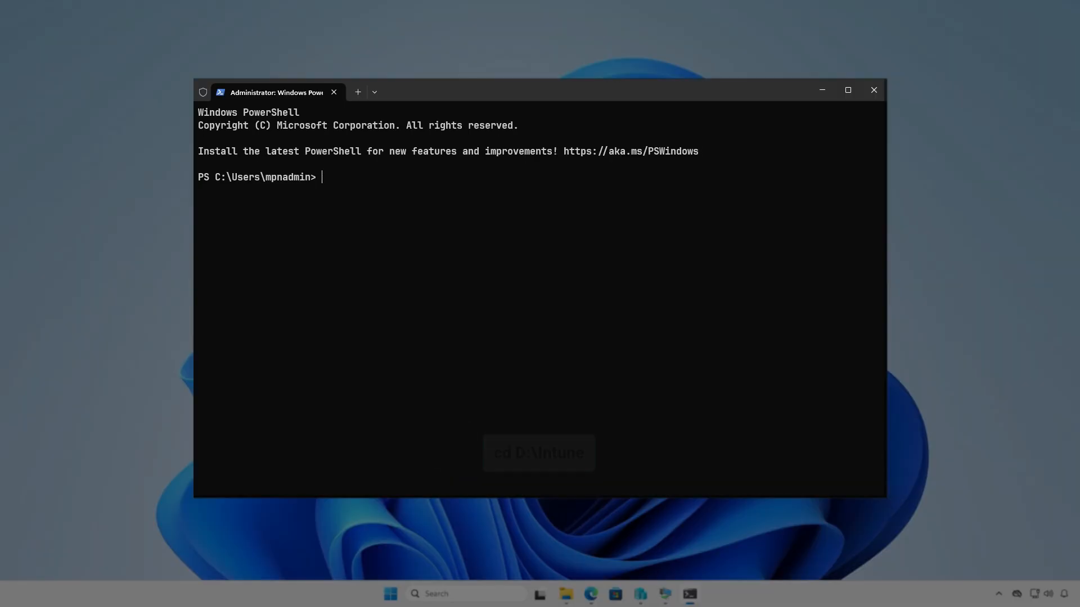
text(cd d:\)
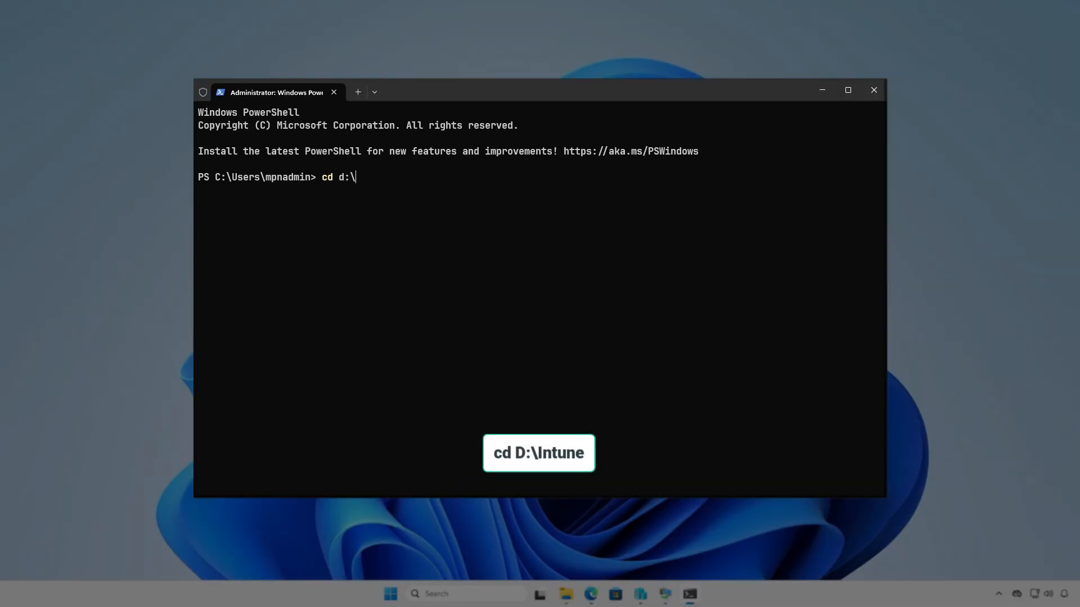
text(In)
key(Tab)
key(Return)
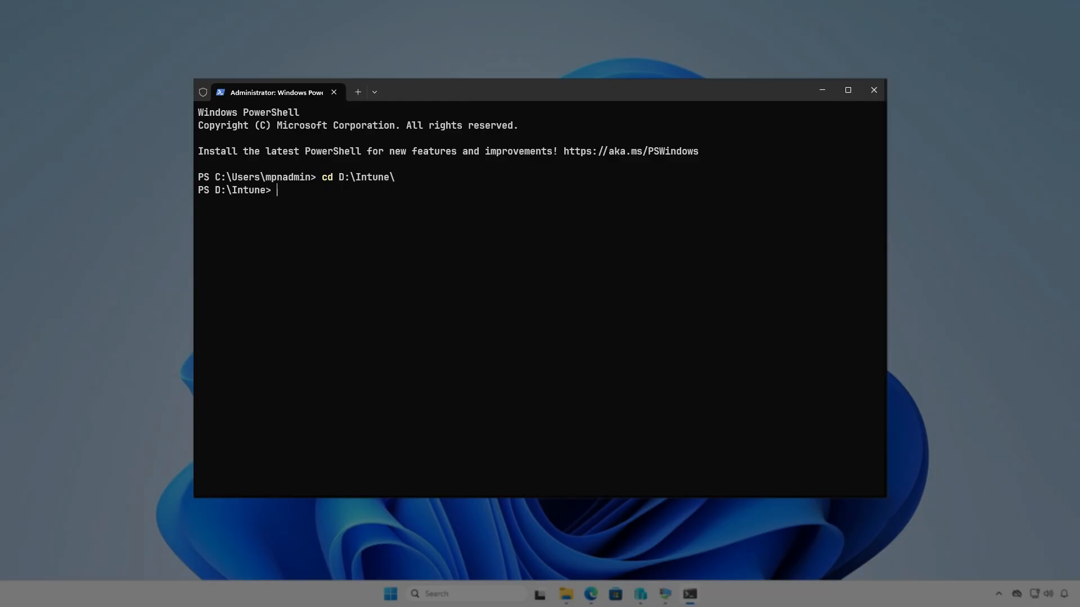
- Run .\IntuneWinAppUtil.exe and specify D:\Intune\Input as the source folder
key(Return)
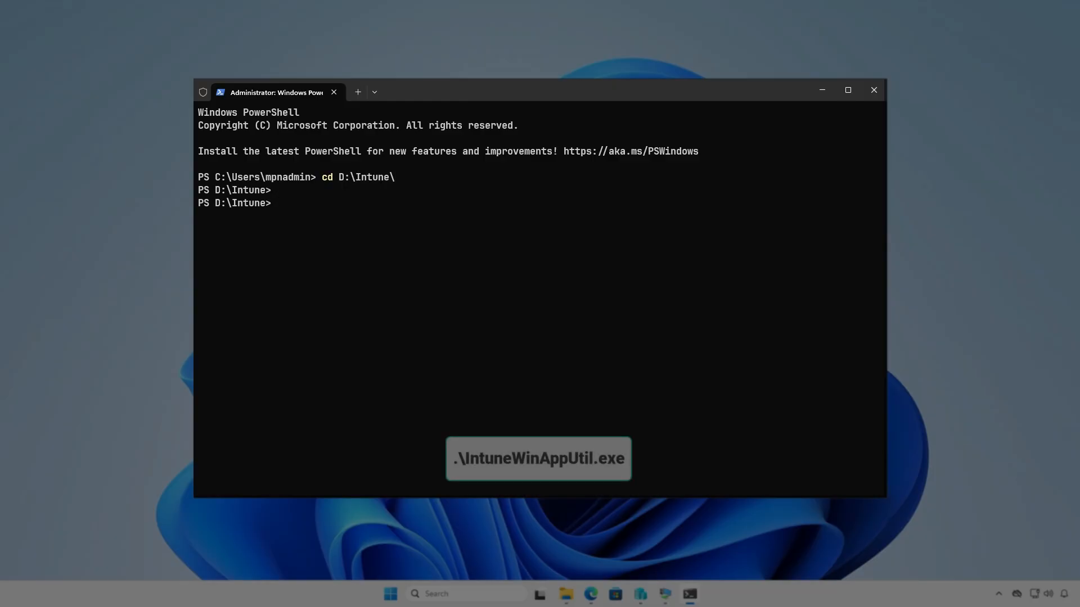
text(intu)
key(Tab)
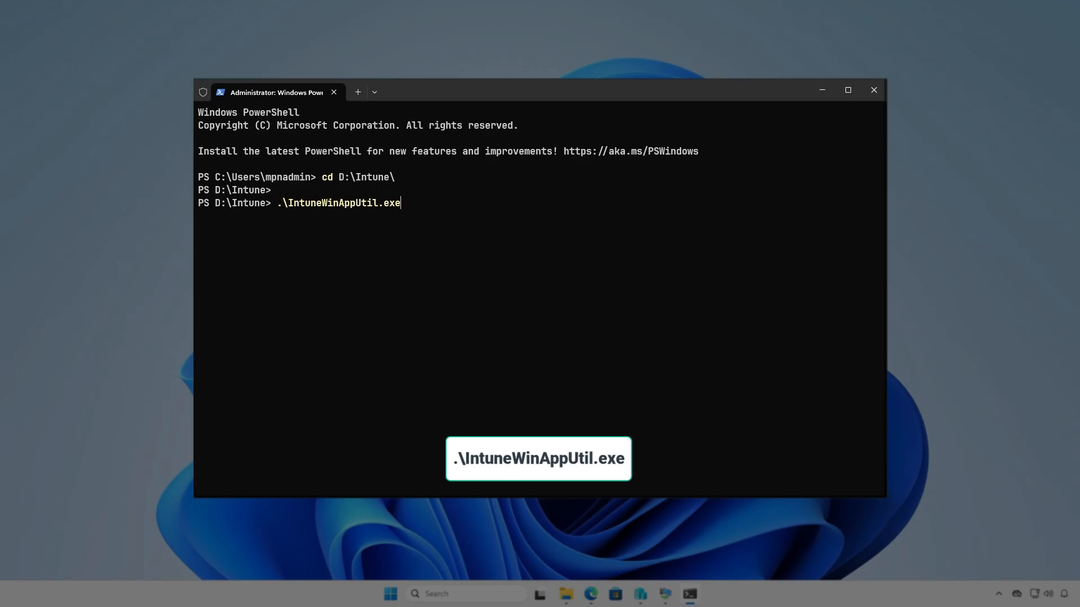
key(Return)
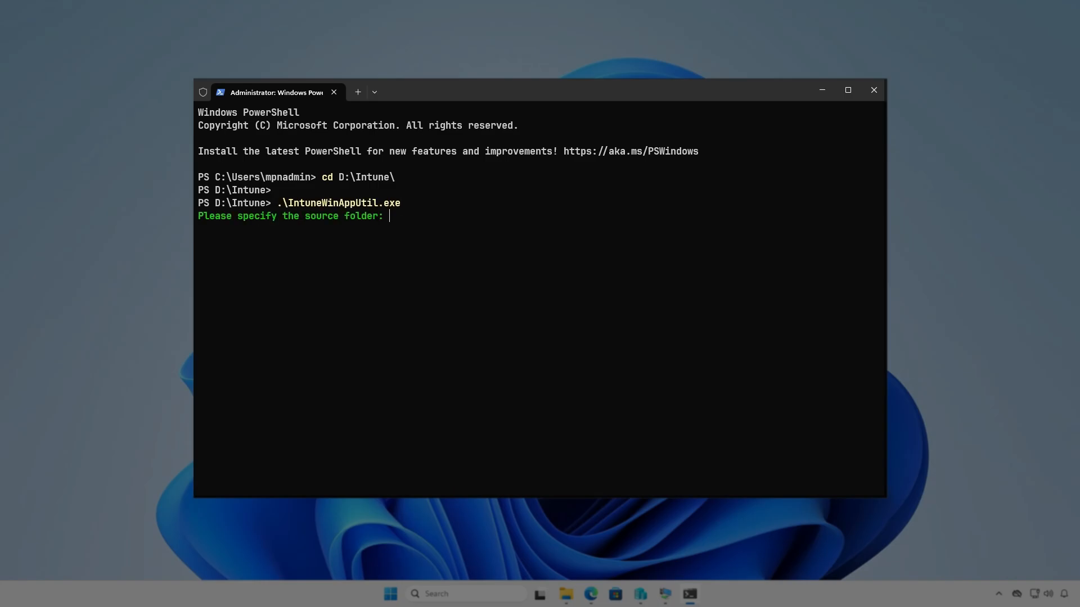
text(D:)
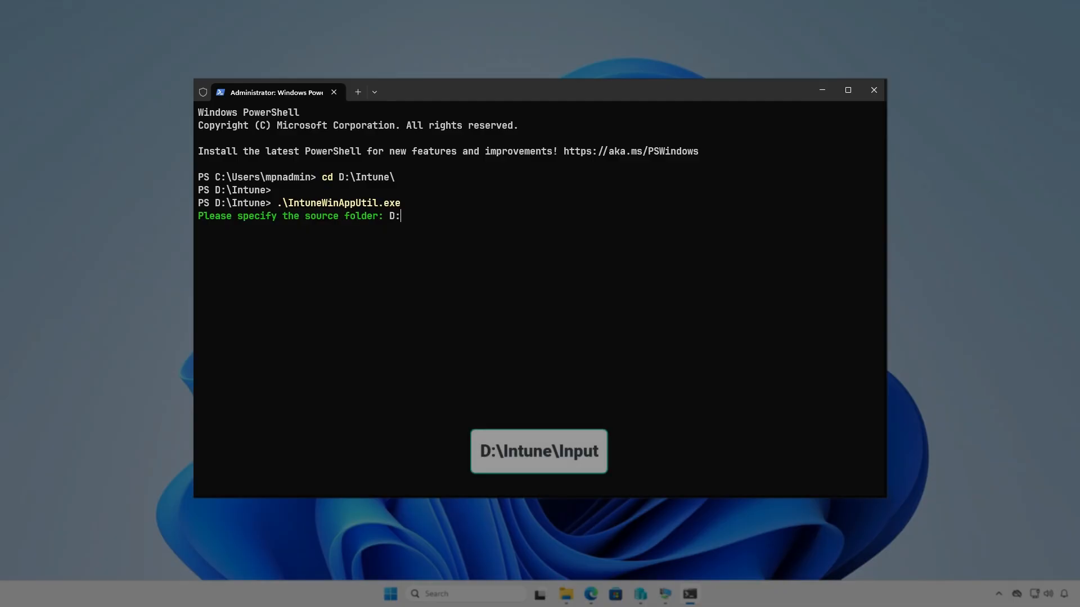
text(\Intune\)
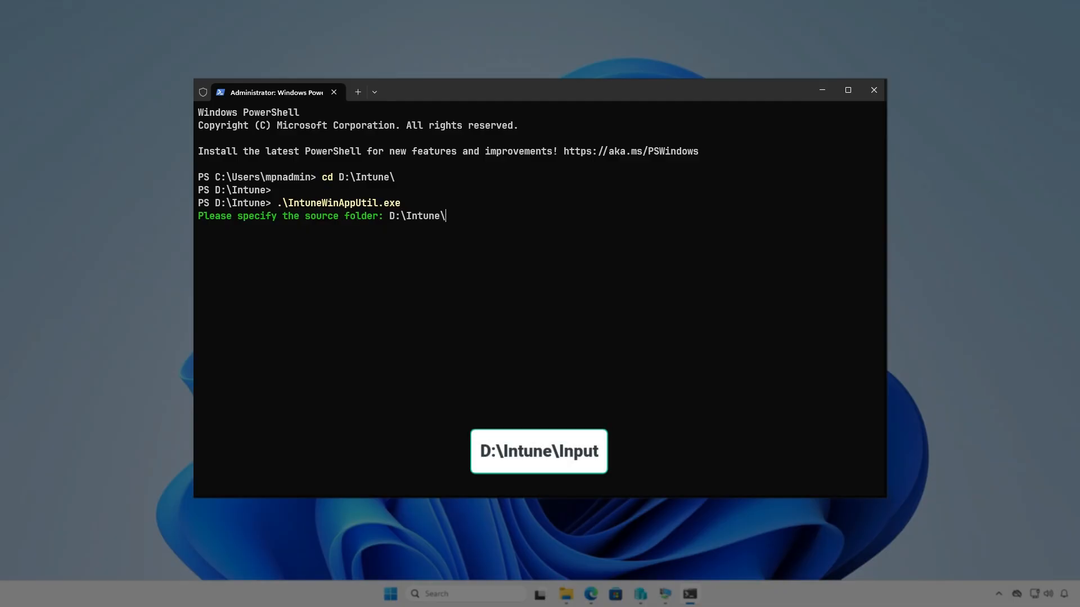
text(Input)
key(Return)
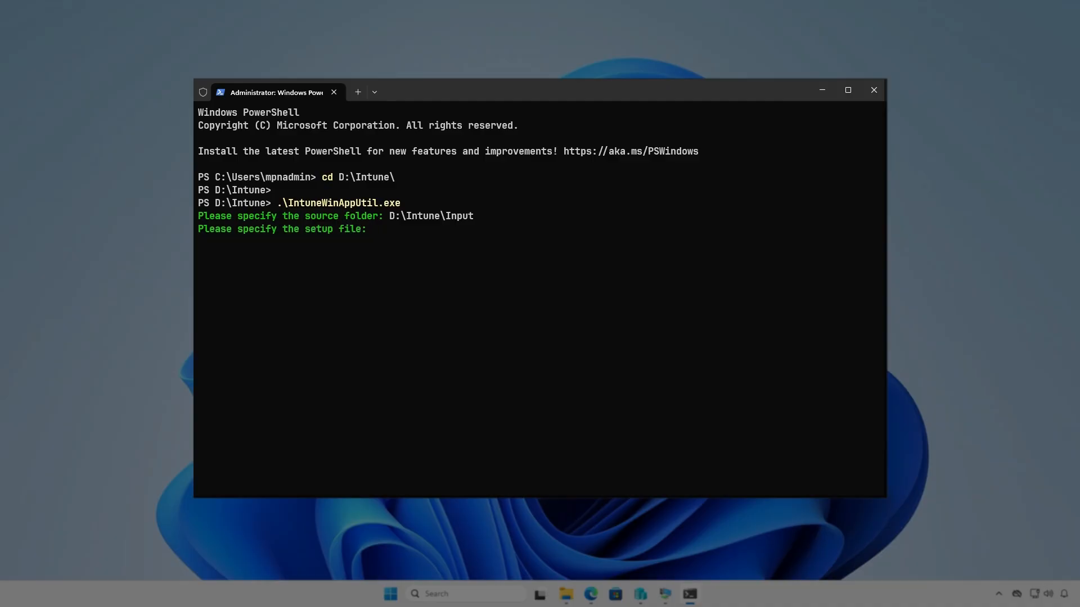
- Specify D:\Intune\Input\setup.exe as the setup file
text(D:\Intun)
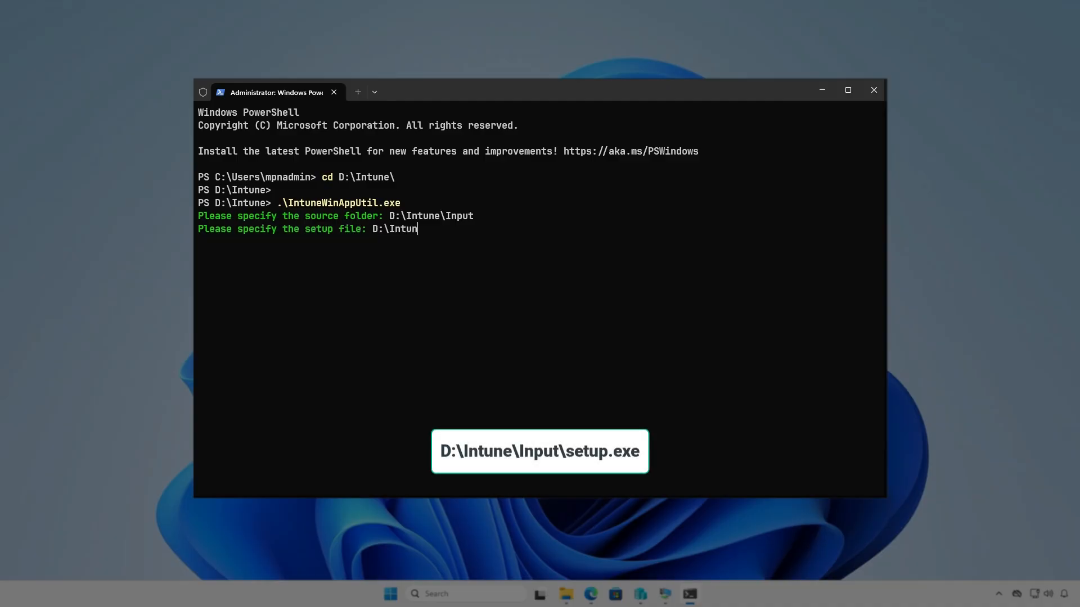
text(e\Input\setup.exe)
key(Return)
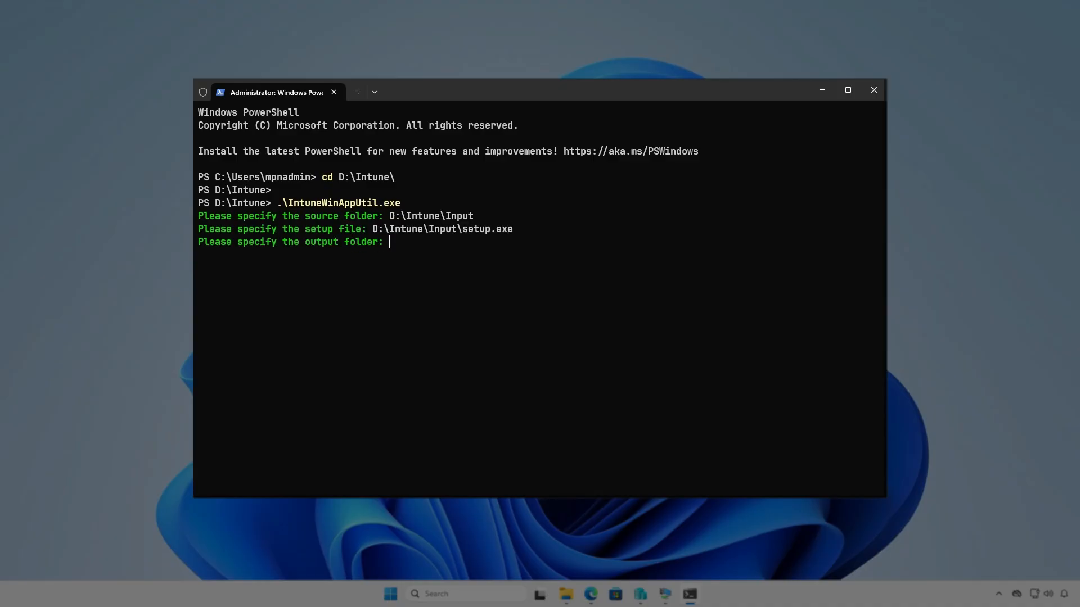
- Specify D:\Intune\Output as the output folder and decline specifying a catalog folder
text(D:\)
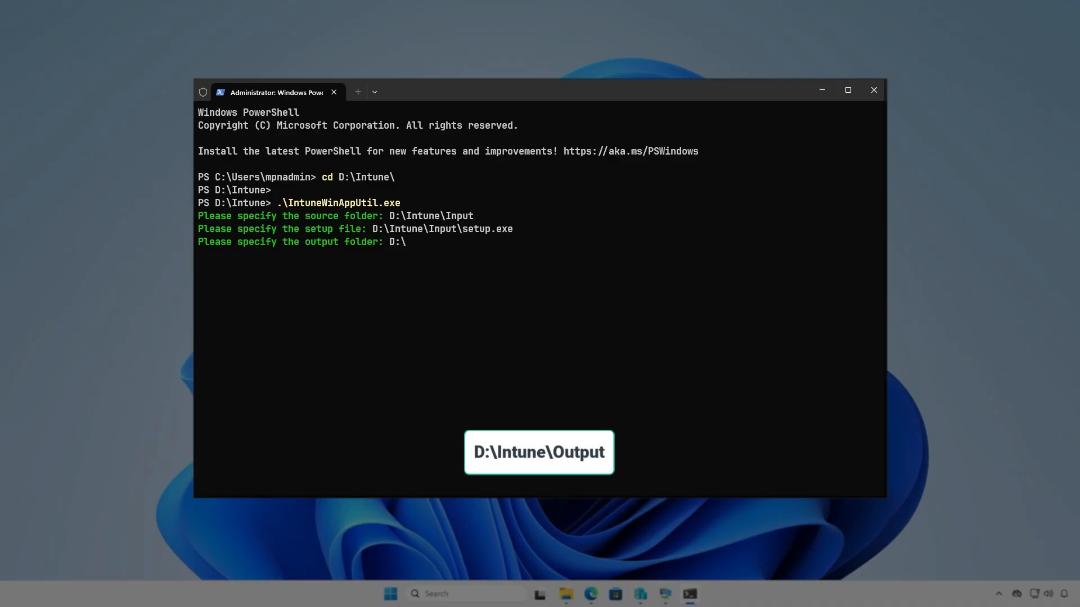
text(Intune\Output)
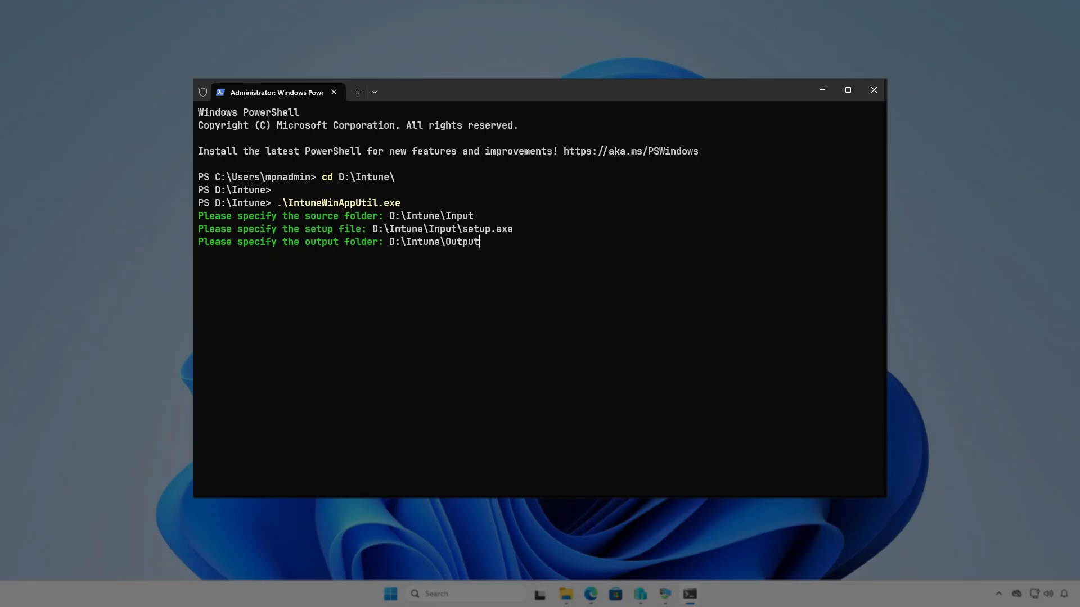
key(Return)
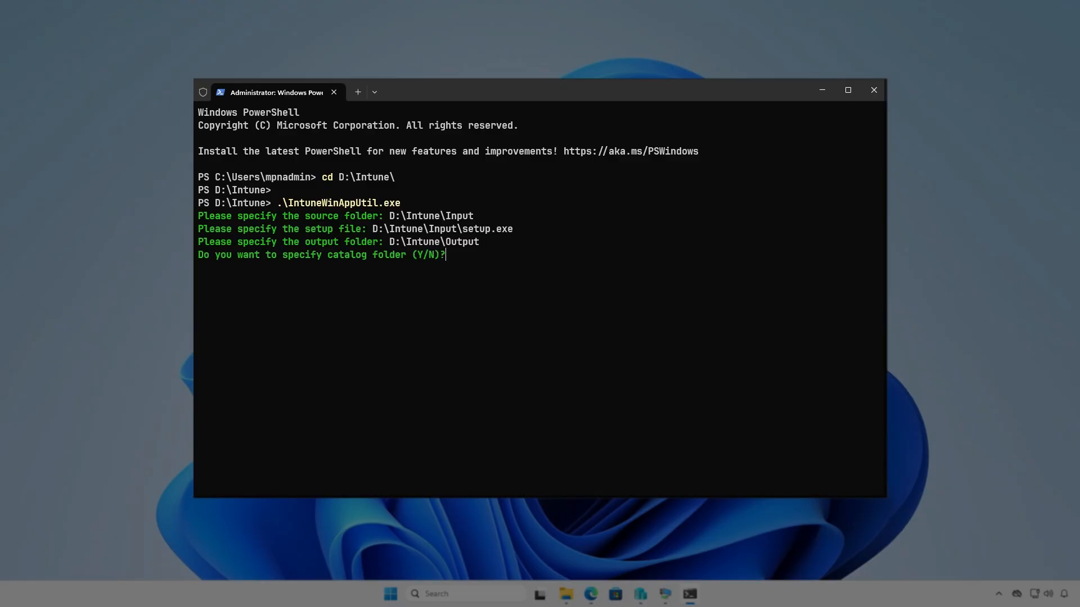
key(n)
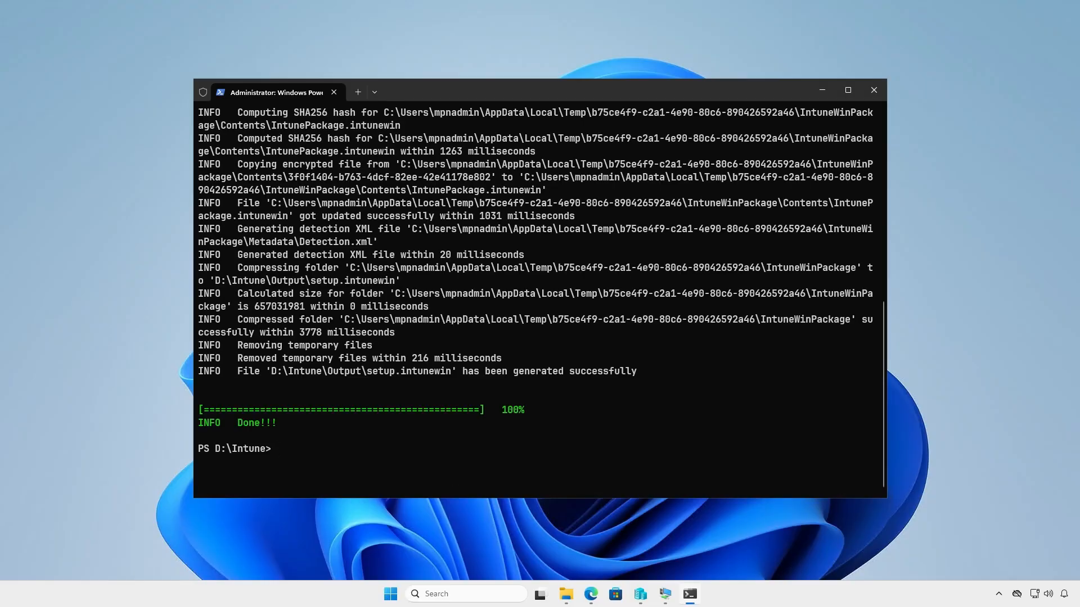
- Open the D:\Intune\Output folder to check the generated package file
click(825, 91)
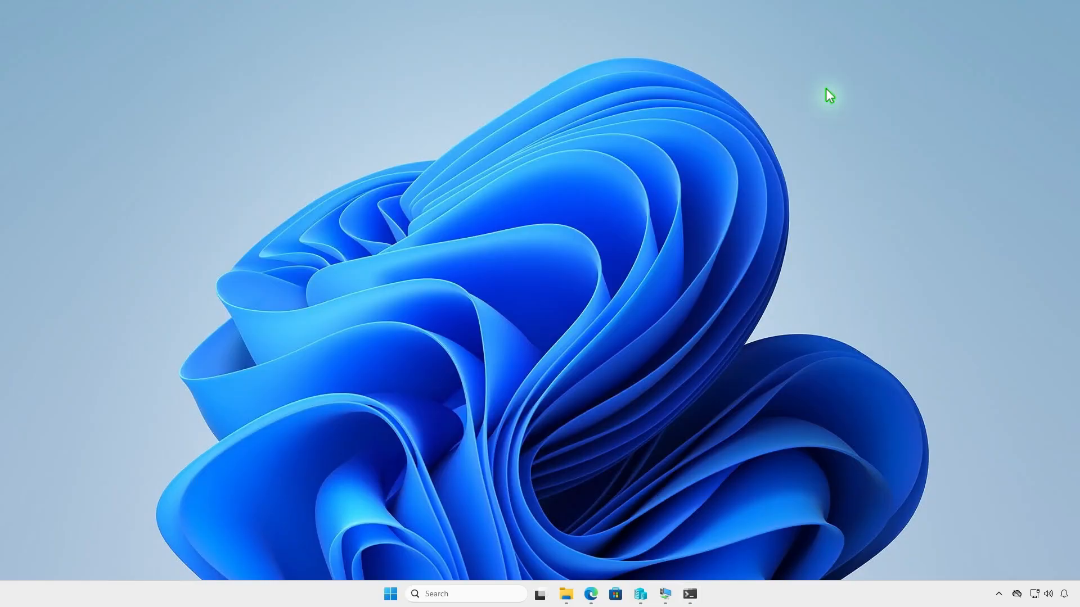
click(566, 594)
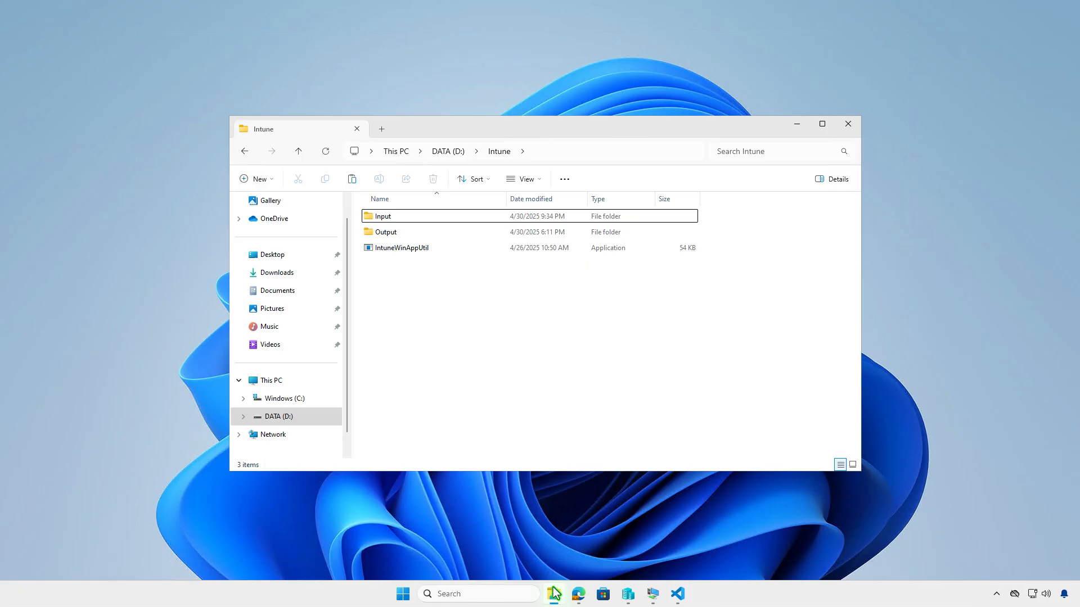
double_click(420, 234)
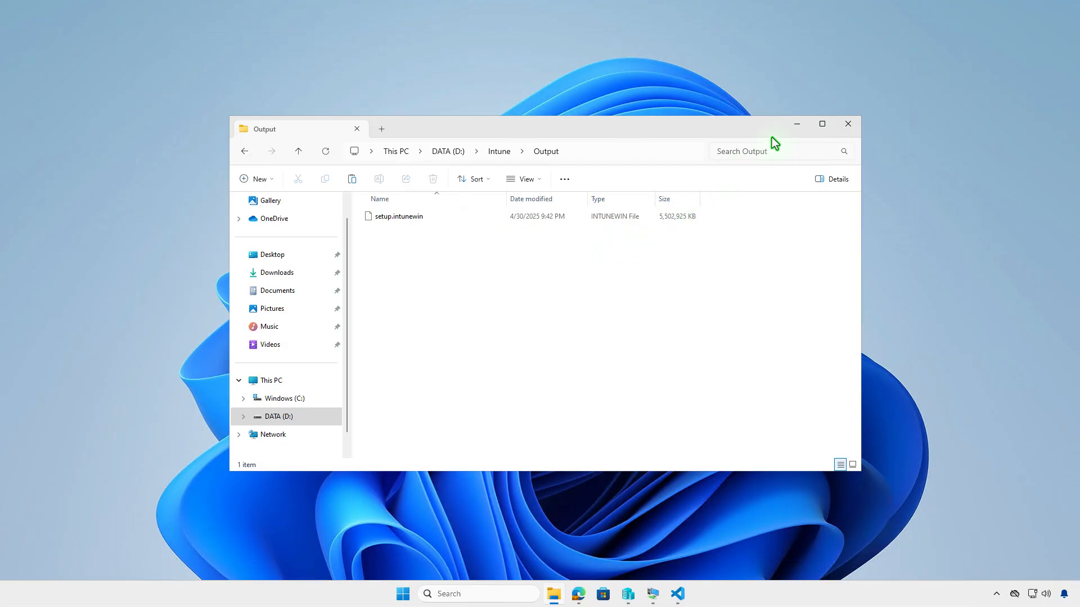
click(797, 125)
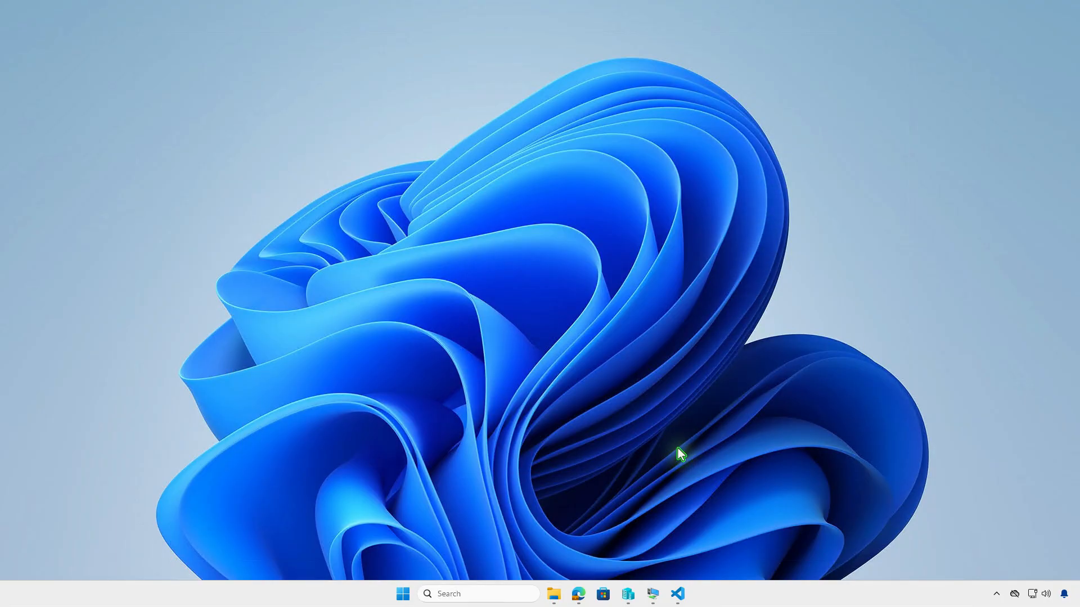
- Open the Intune admin center's Windows apps and start creating a new Windows app (Win32)
click(579, 593)
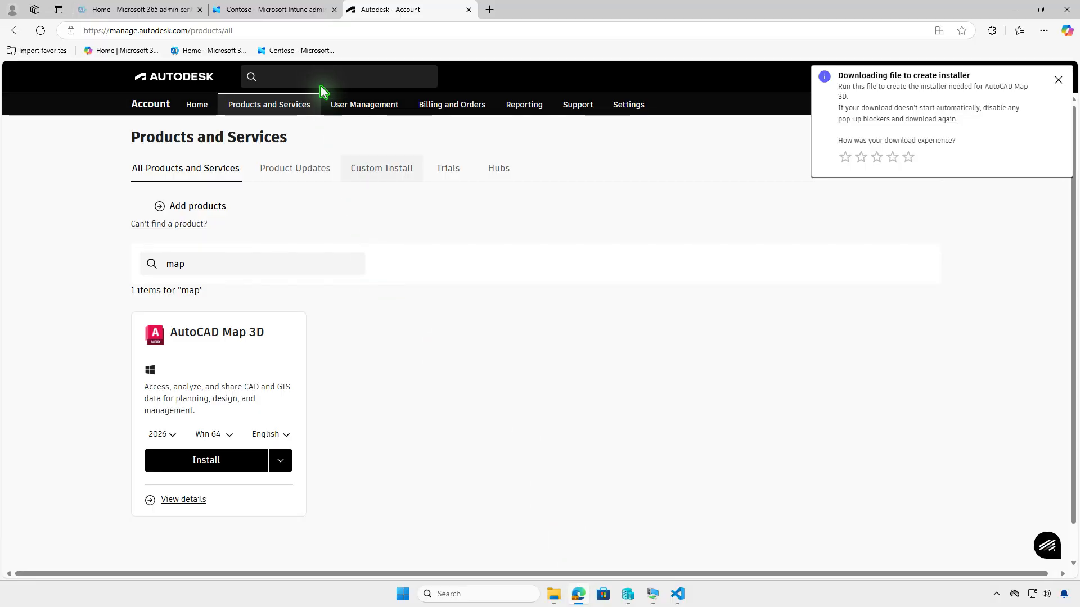
click(290, 13)
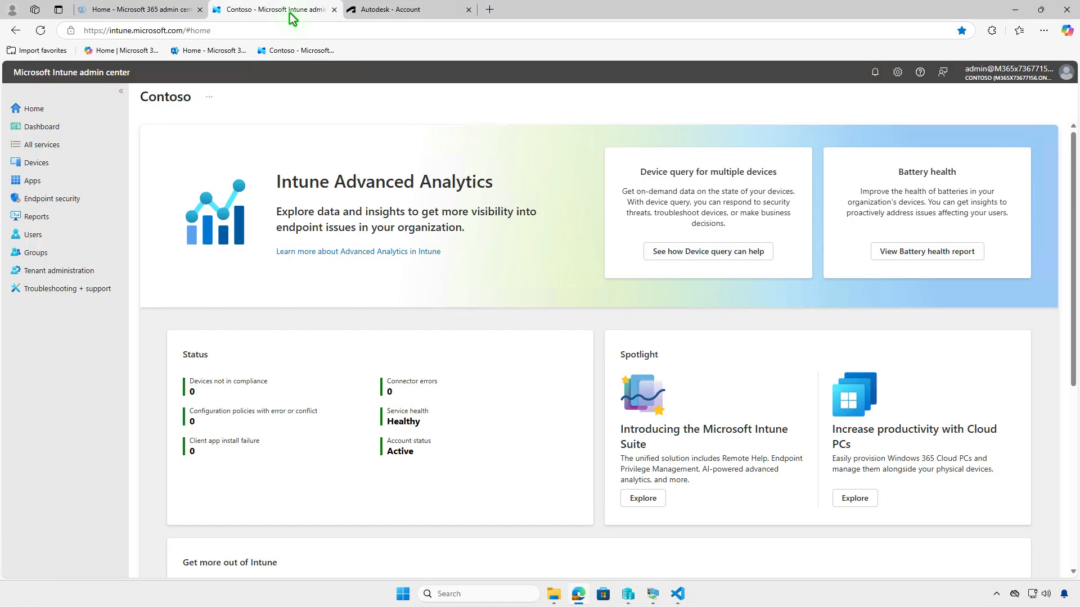
click(62, 181)
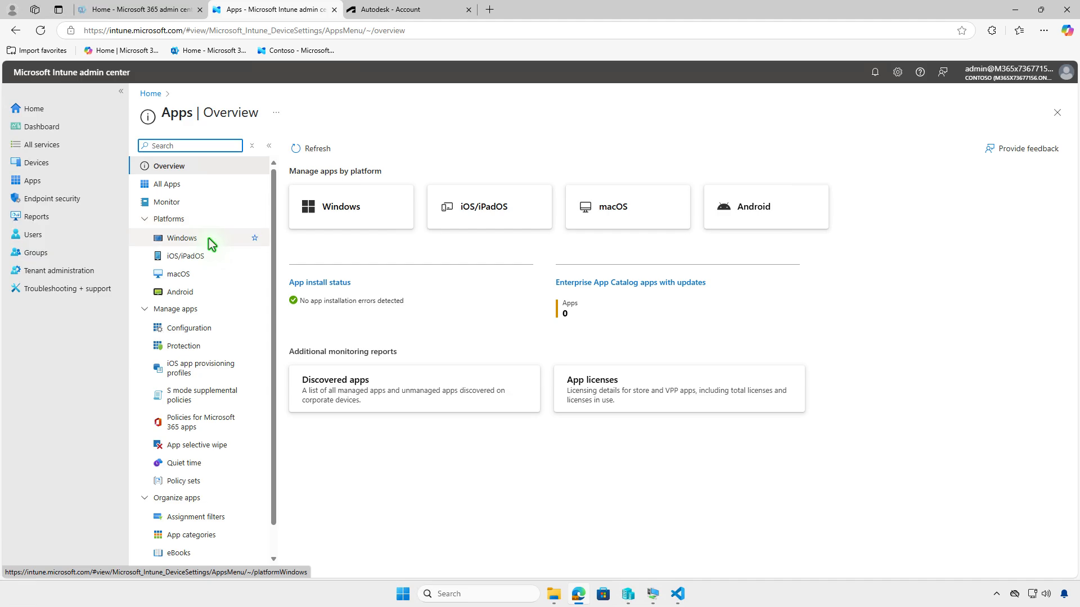
click(207, 238)
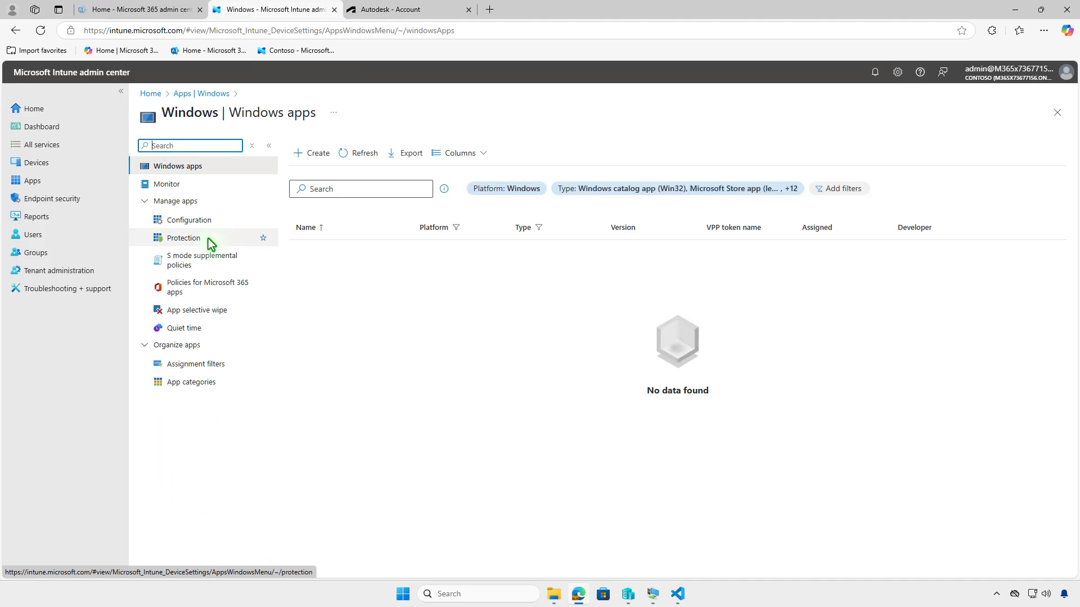
click(308, 161)
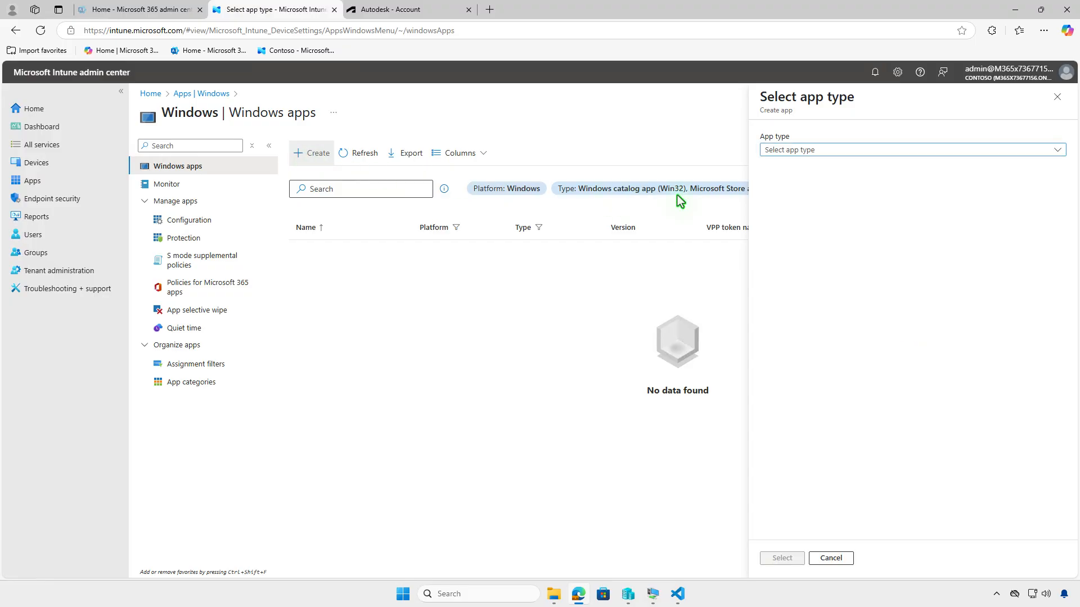
click(879, 147)
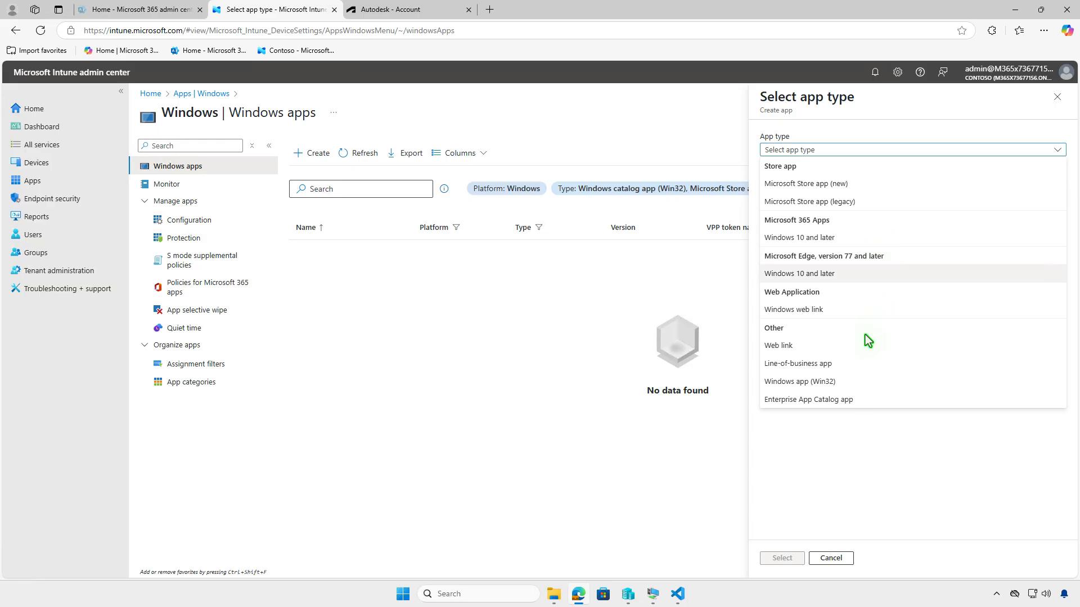
click(850, 383)
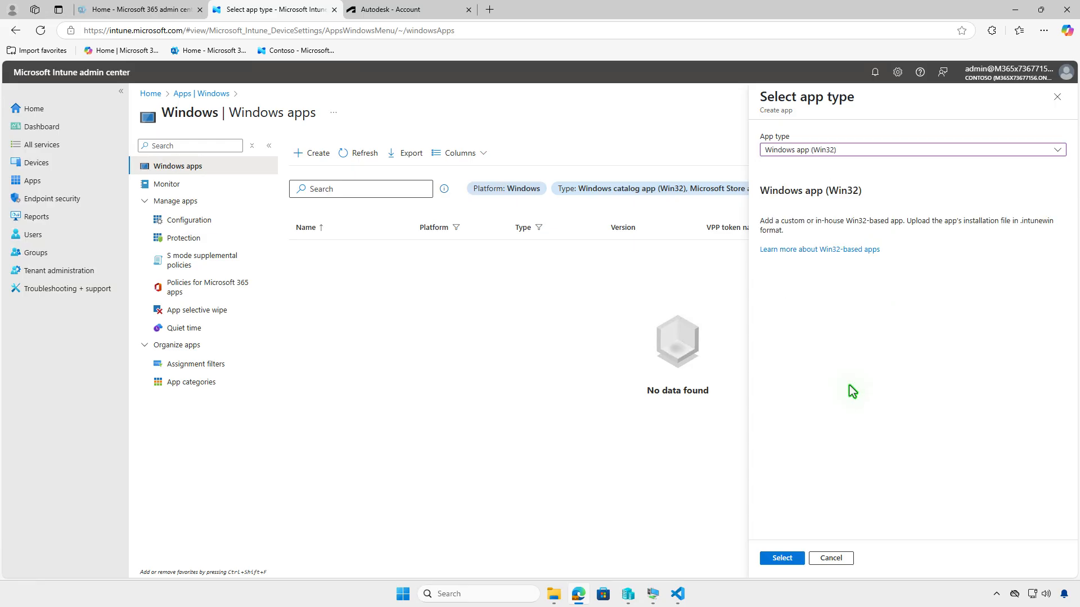
click(789, 558)
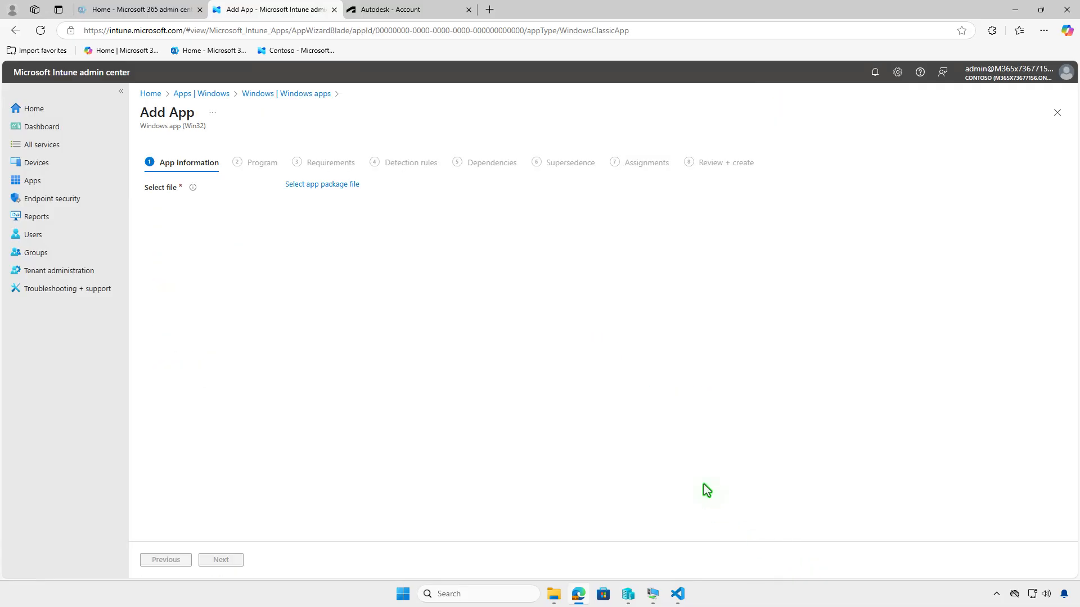
- Select D:\Intune\Output\setup.intunewin as the app package file
click(348, 185)
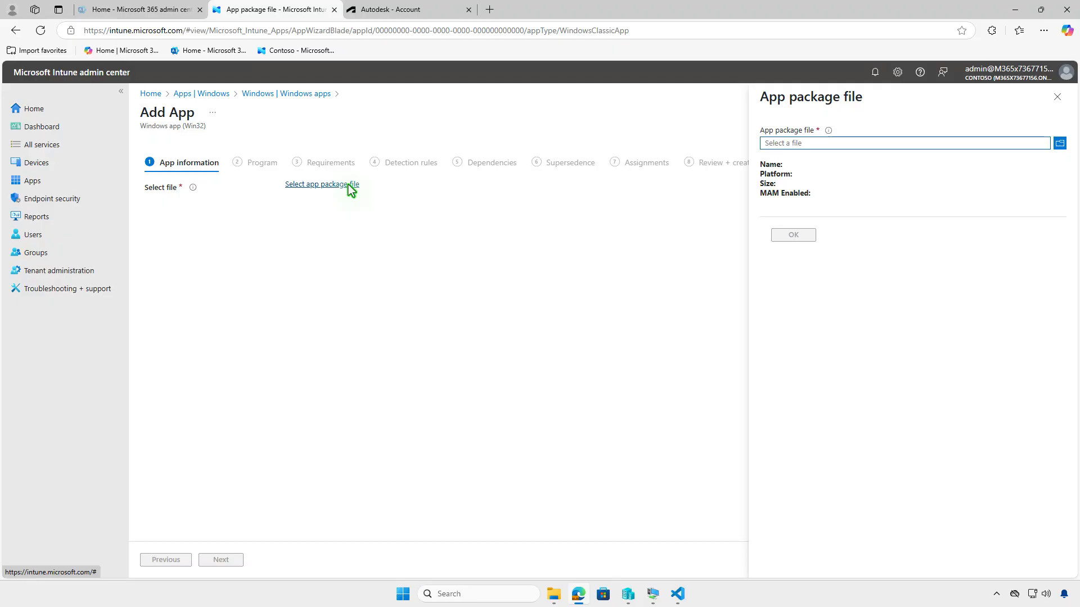
click(876, 143)
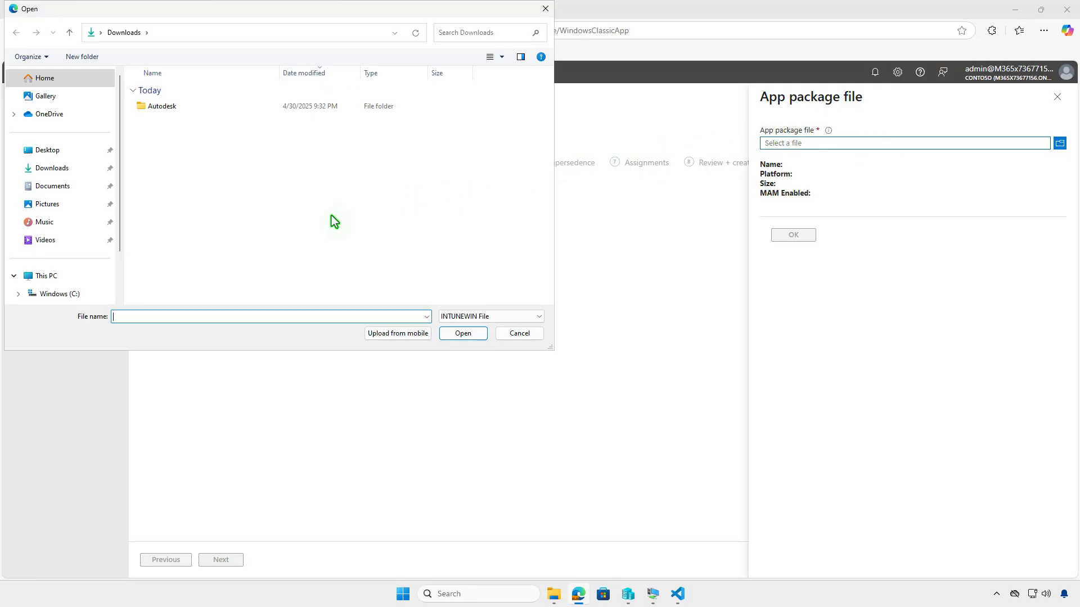
click(83, 279)
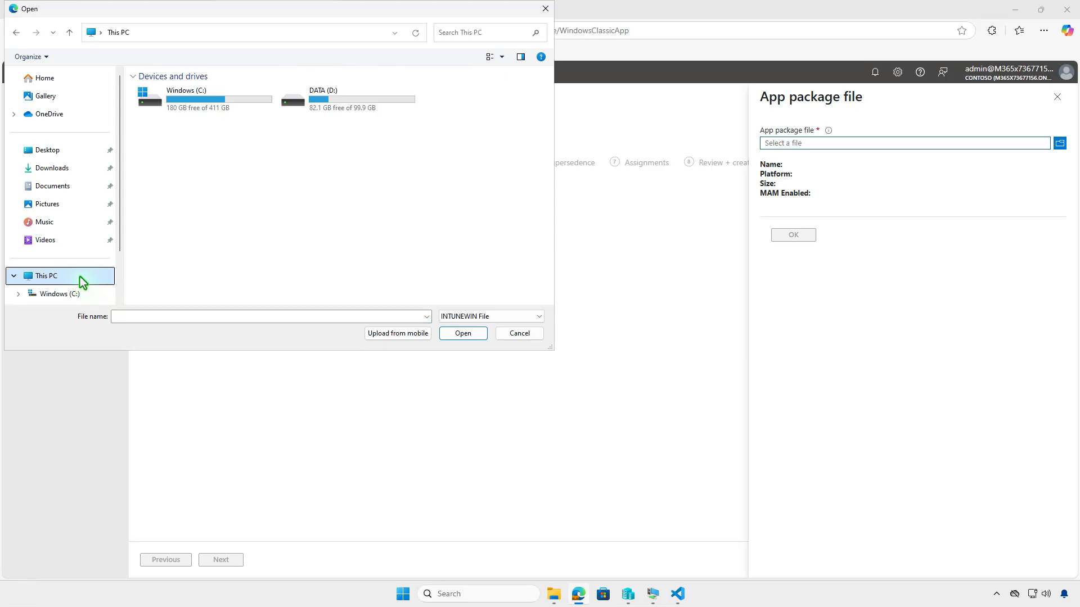
double_click(359, 96)
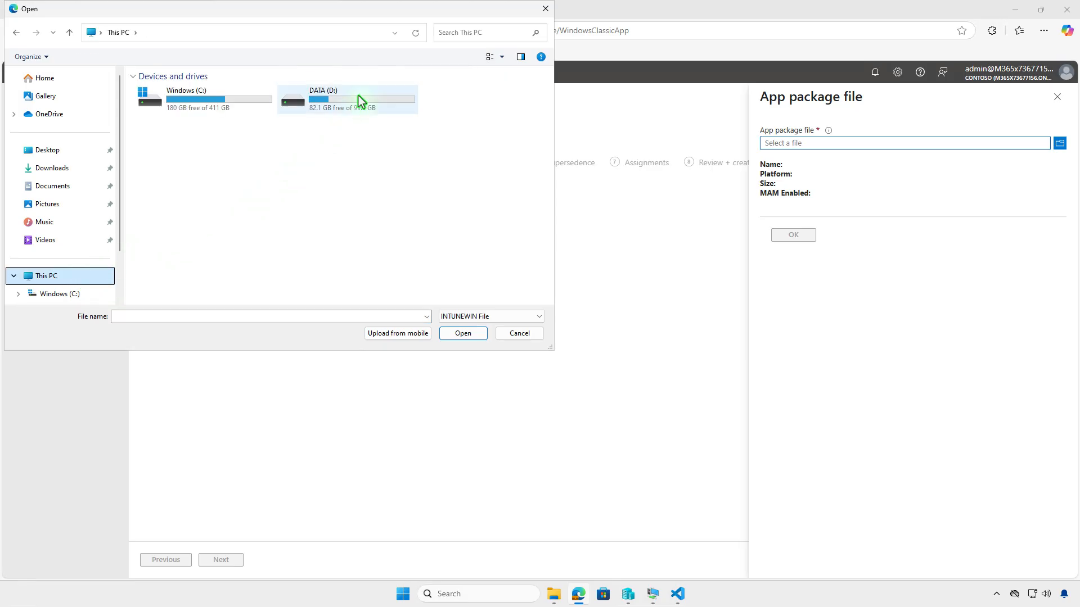
double_click(241, 90)
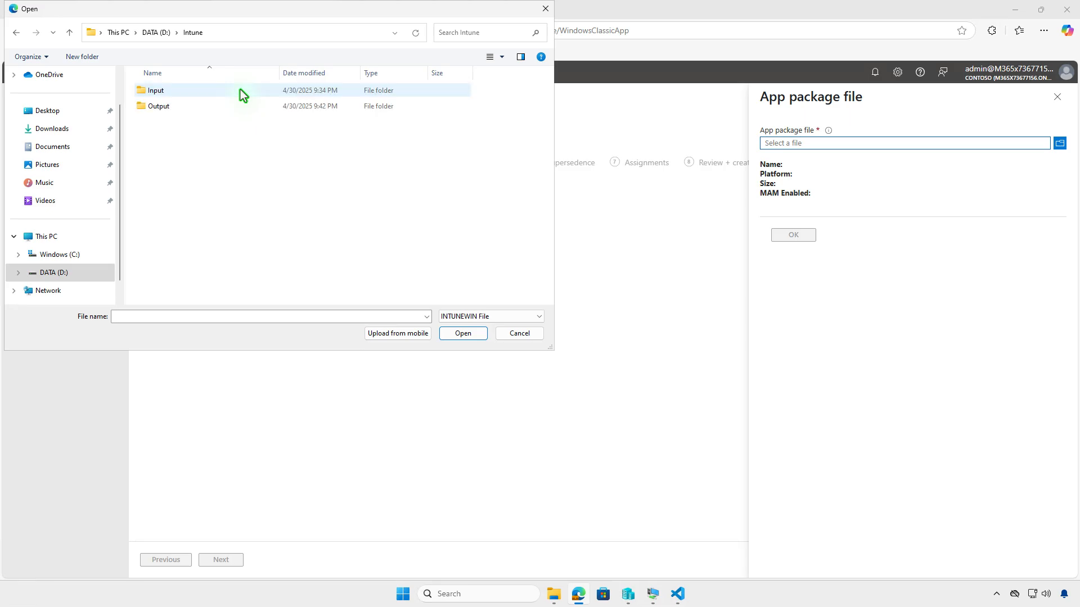
double_click(219, 106)
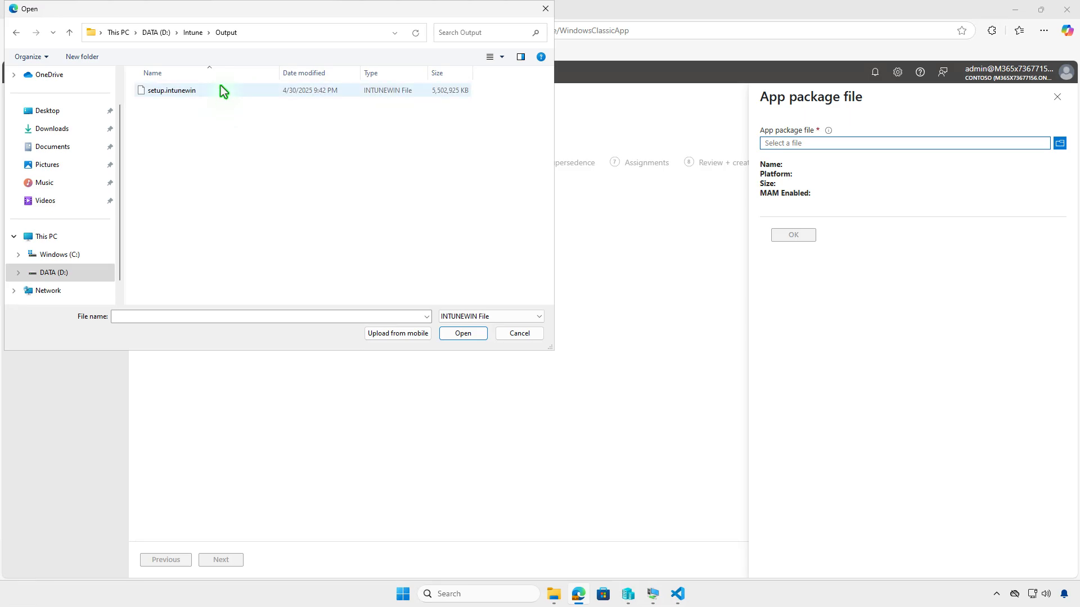
click(221, 89)
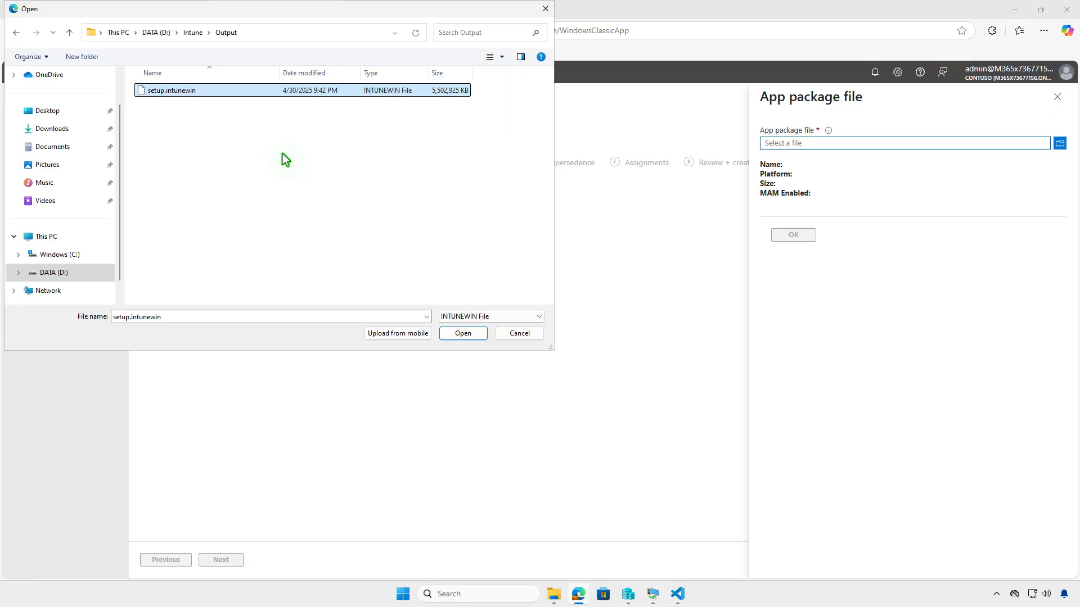
click(458, 333)
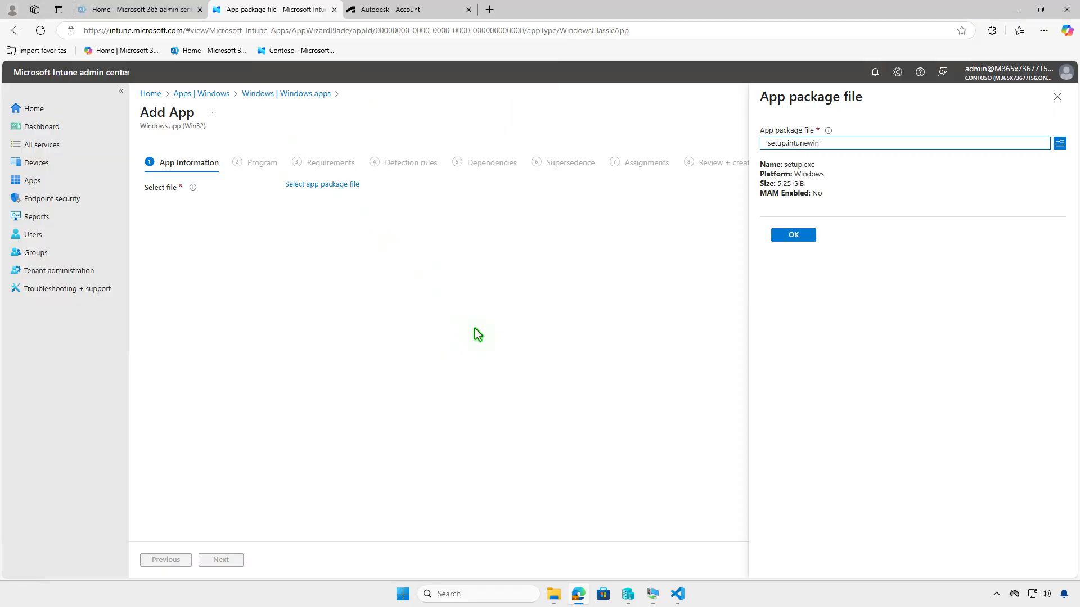
click(789, 237)
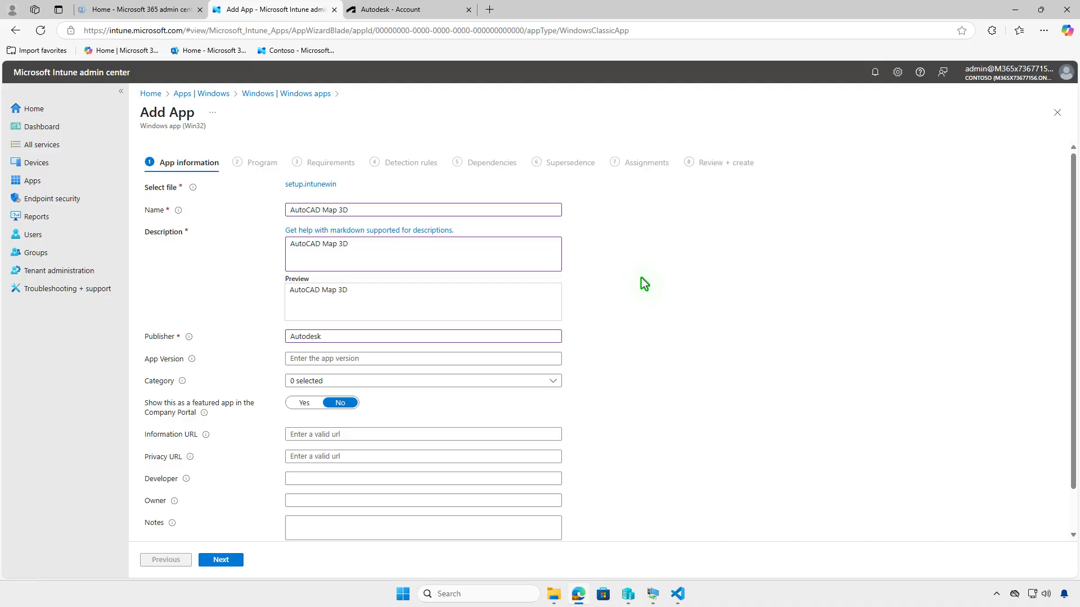
- Add the Untitled design PNG from Downloads as the app logo
scroll(638, 279, down, 1)
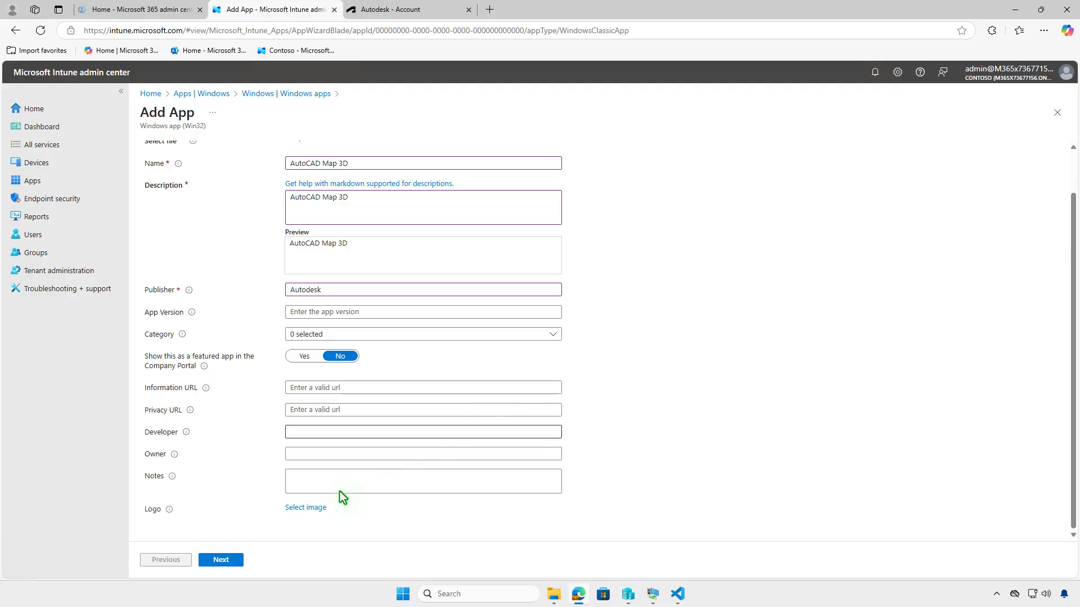
click(312, 509)
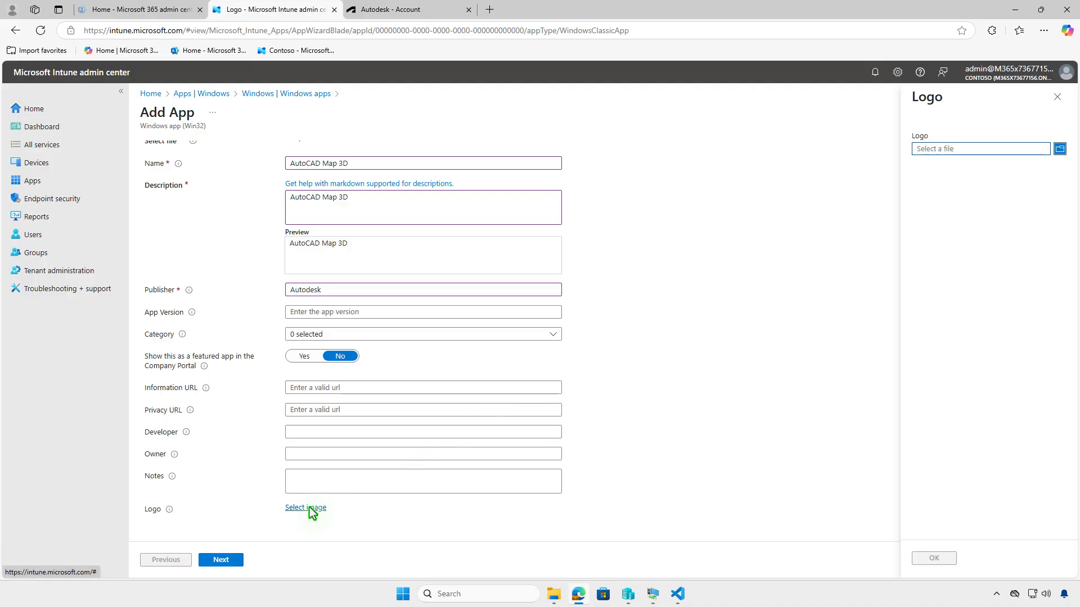
click(947, 149)
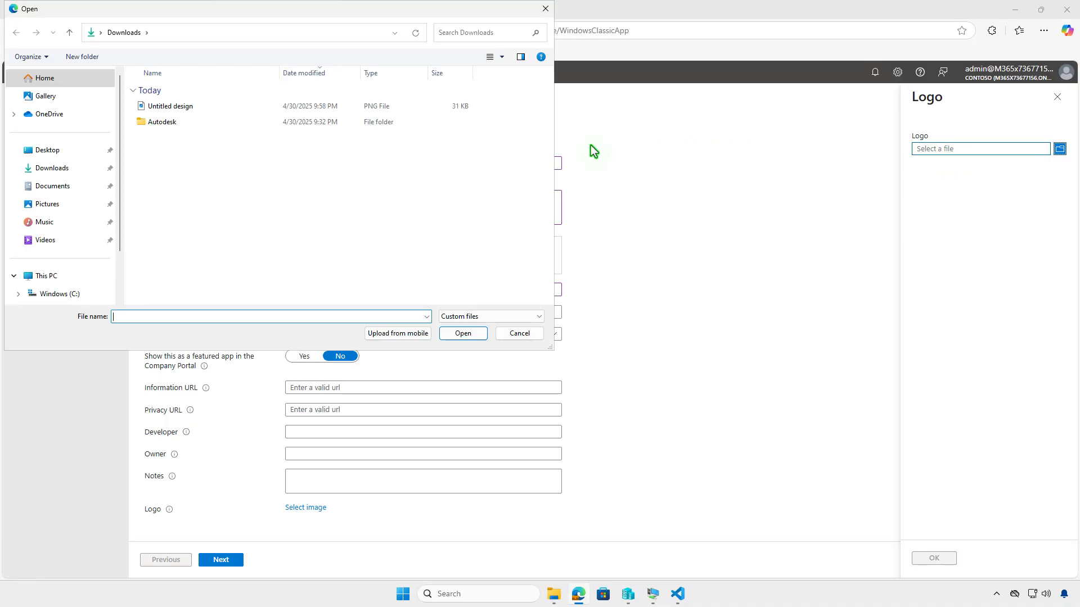
click(227, 109)
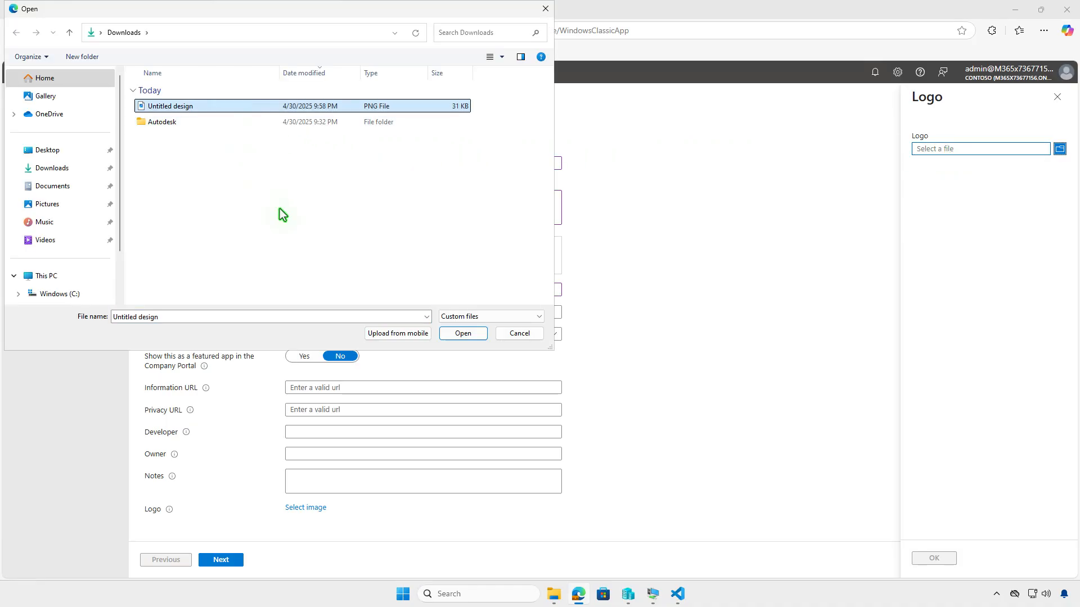
click(460, 334)
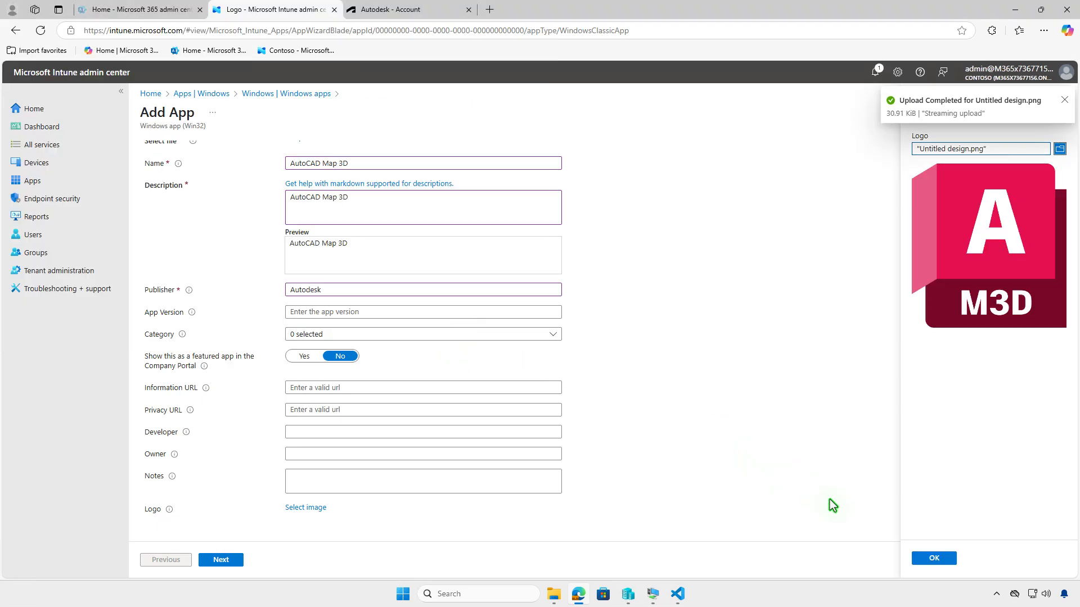
click(925, 558)
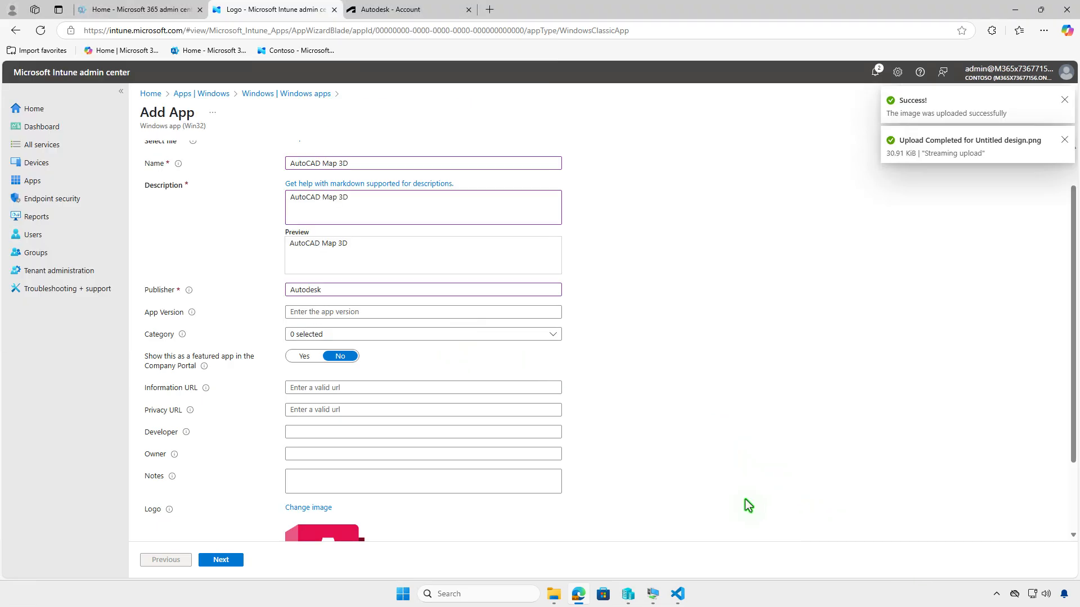
- Continue from App information to the Program settings
scroll(699, 472, down, 2)
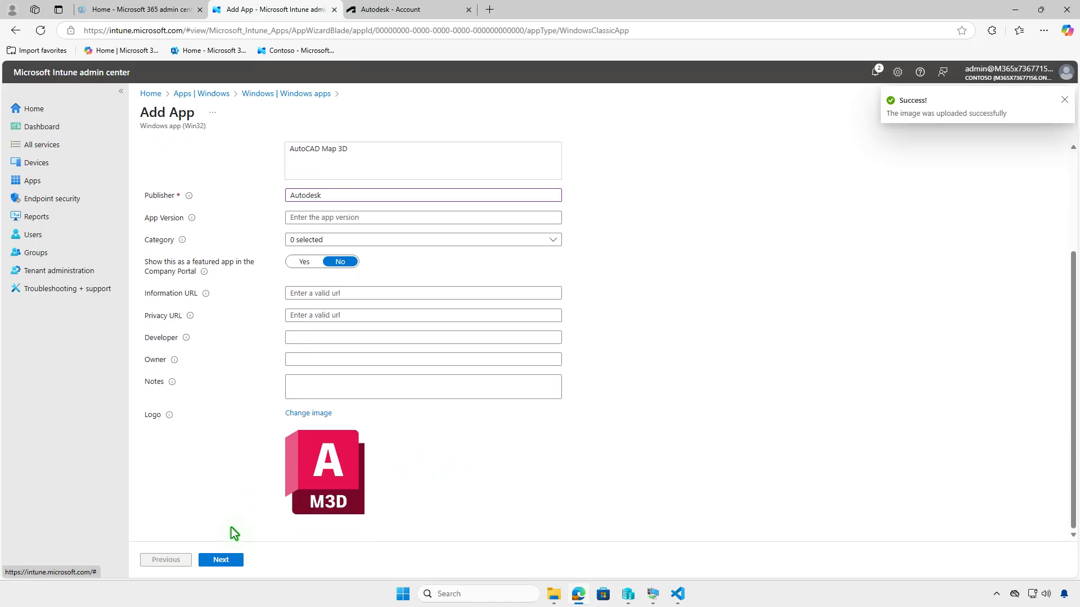
click(222, 560)
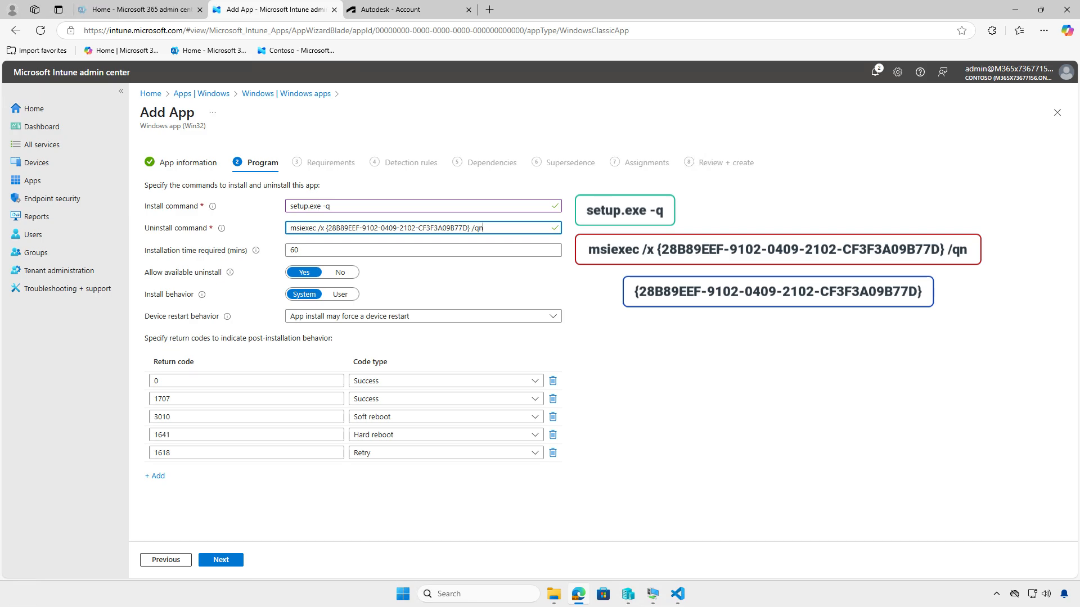
click(644, 270)
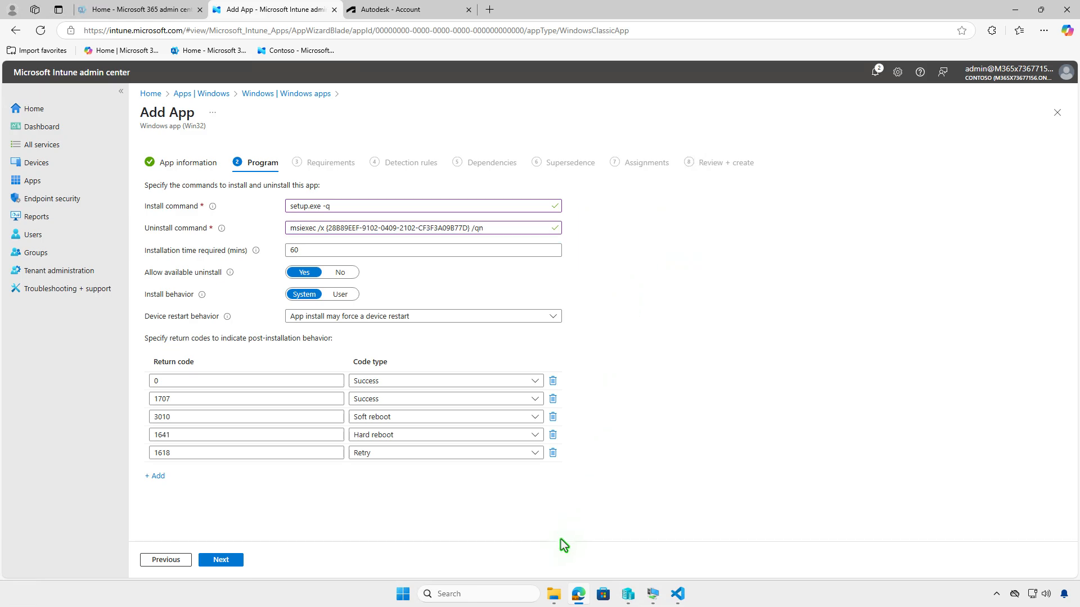
- Open setup.xml in the Downloads\Autodesk\AutoCAD Map 3D 2026 - (EN) folder to examine the product code
click(554, 597)
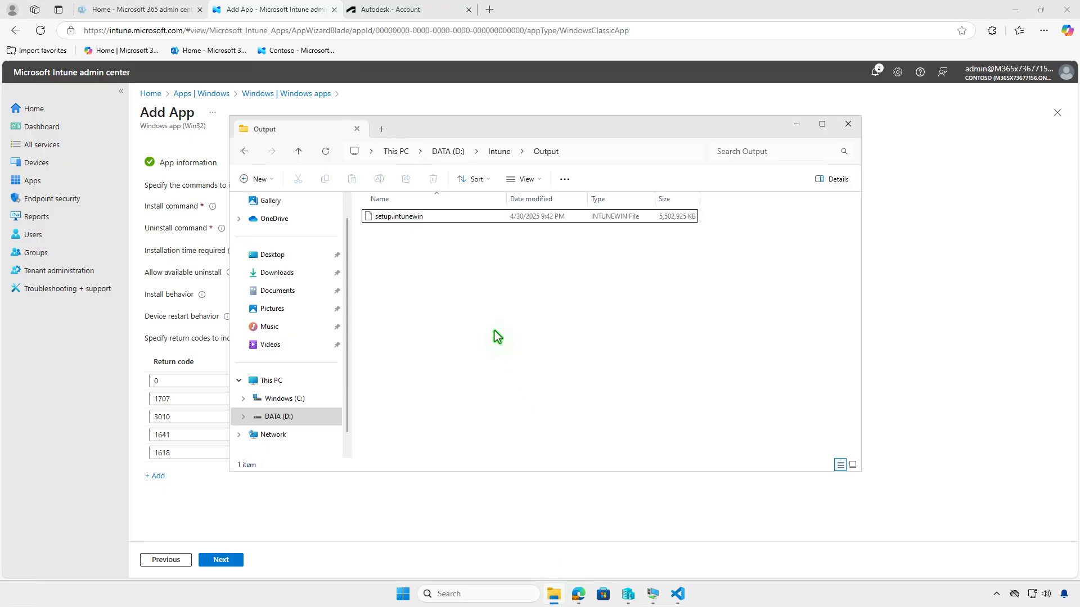
click(302, 274)
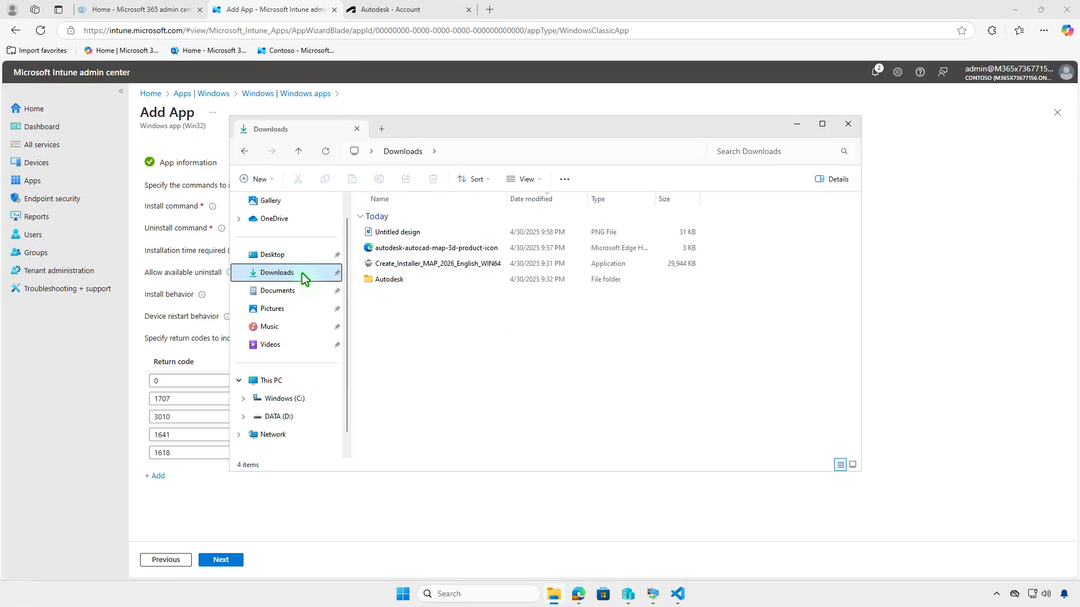
double_click(426, 281)
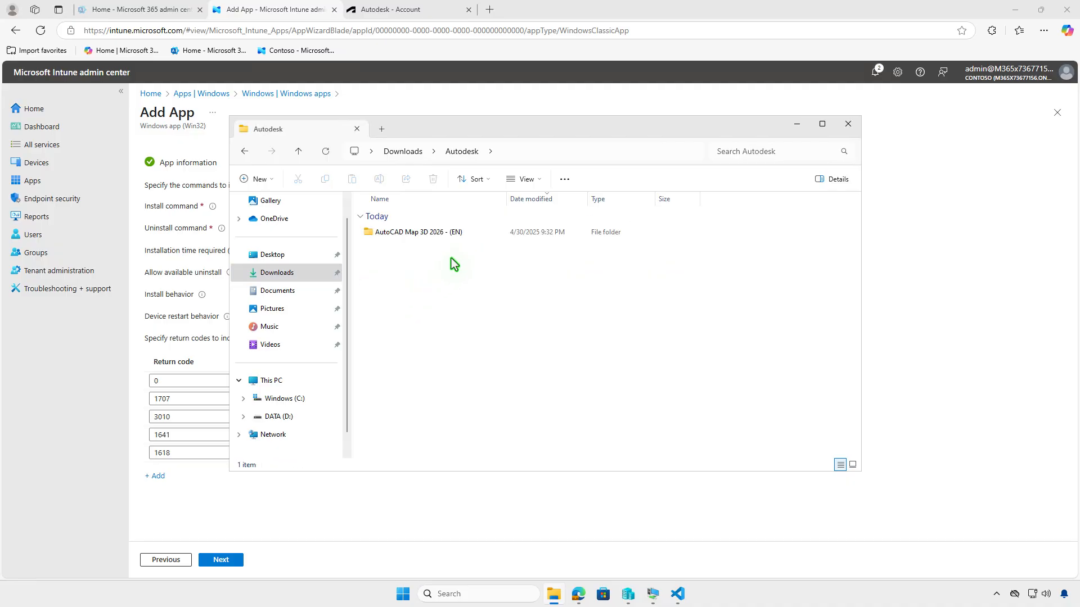
double_click(468, 233)
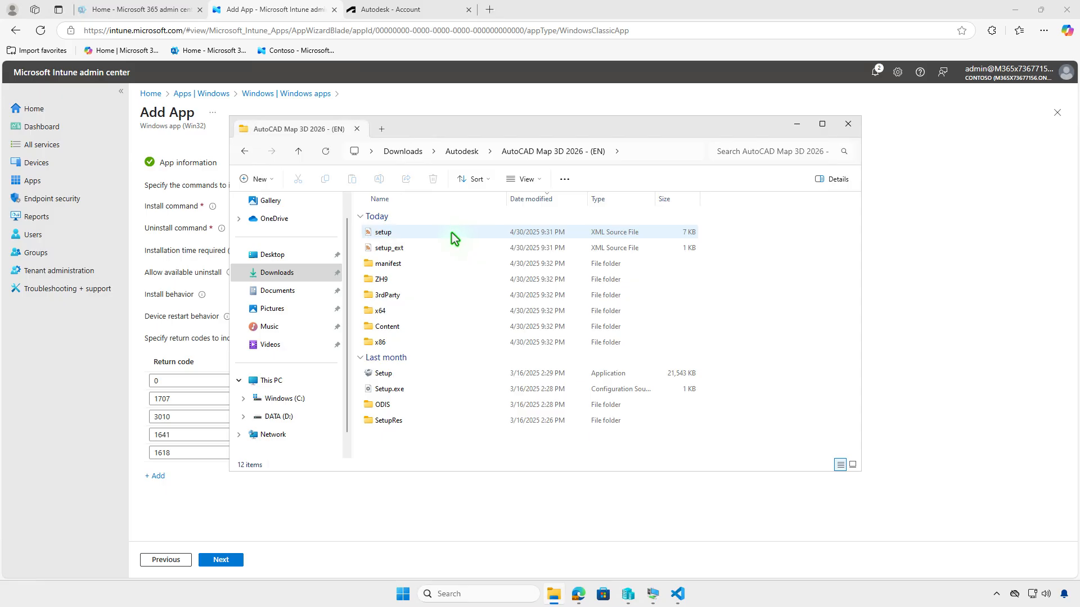
double_click(451, 233)
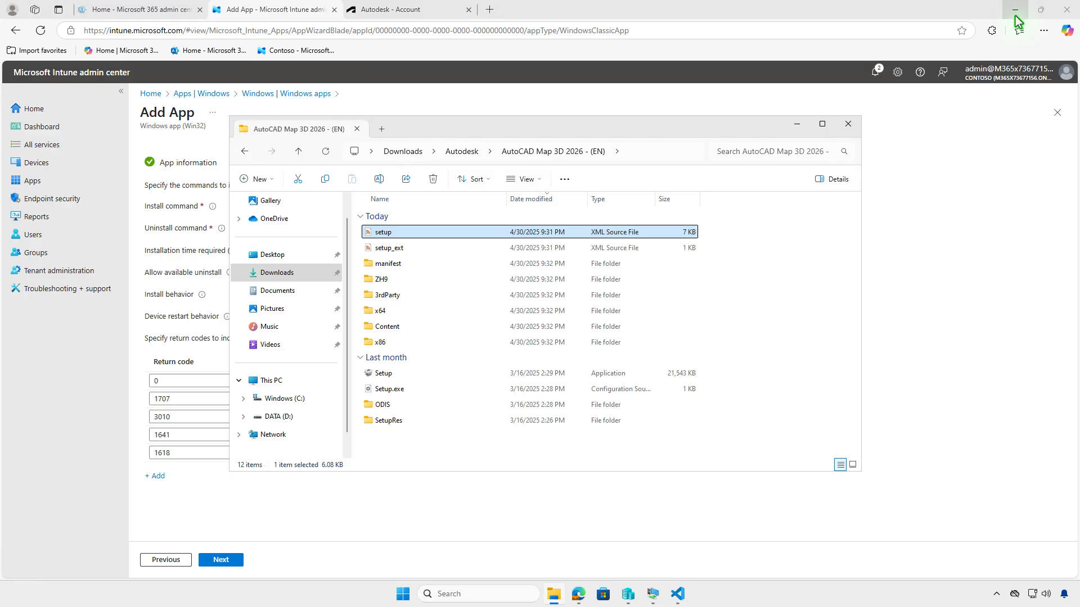
click(1014, 13)
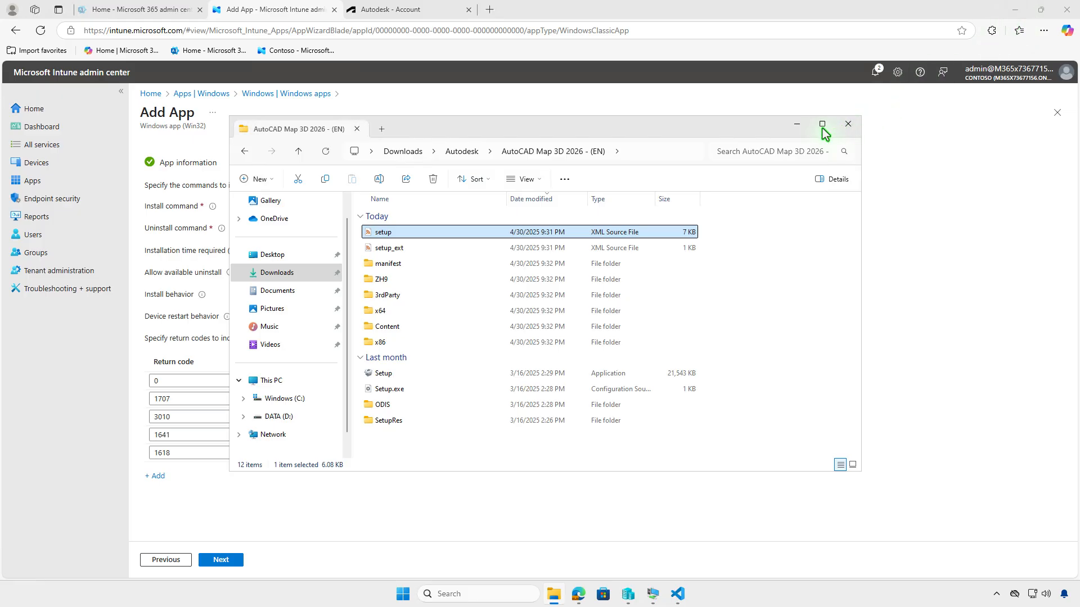
click(800, 126)
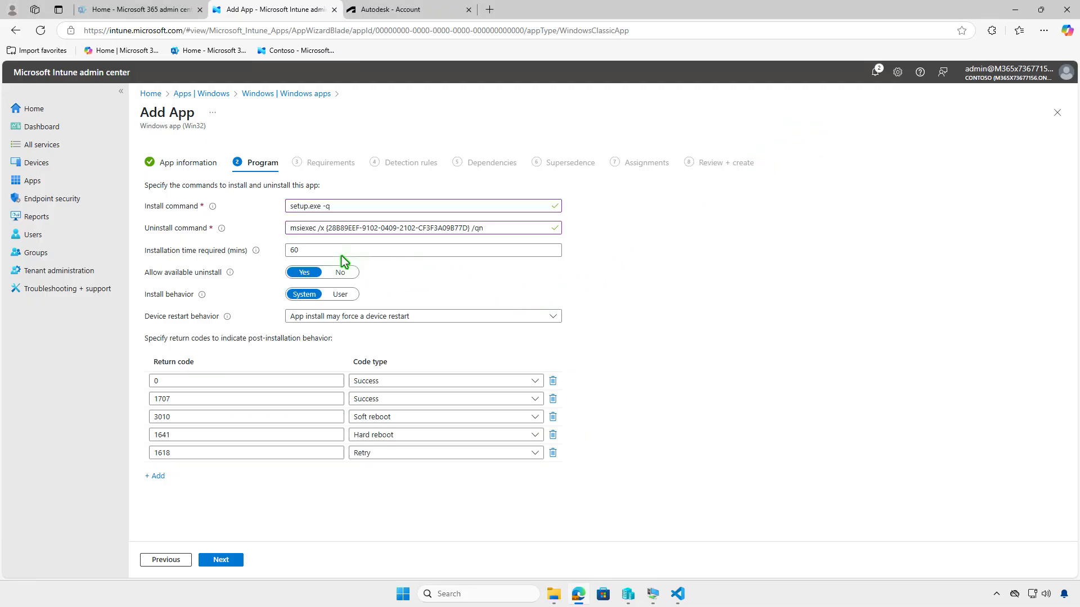
- Set the installation time required to 120 minutes and continue to Requirements
drag(308, 251, 279, 253)
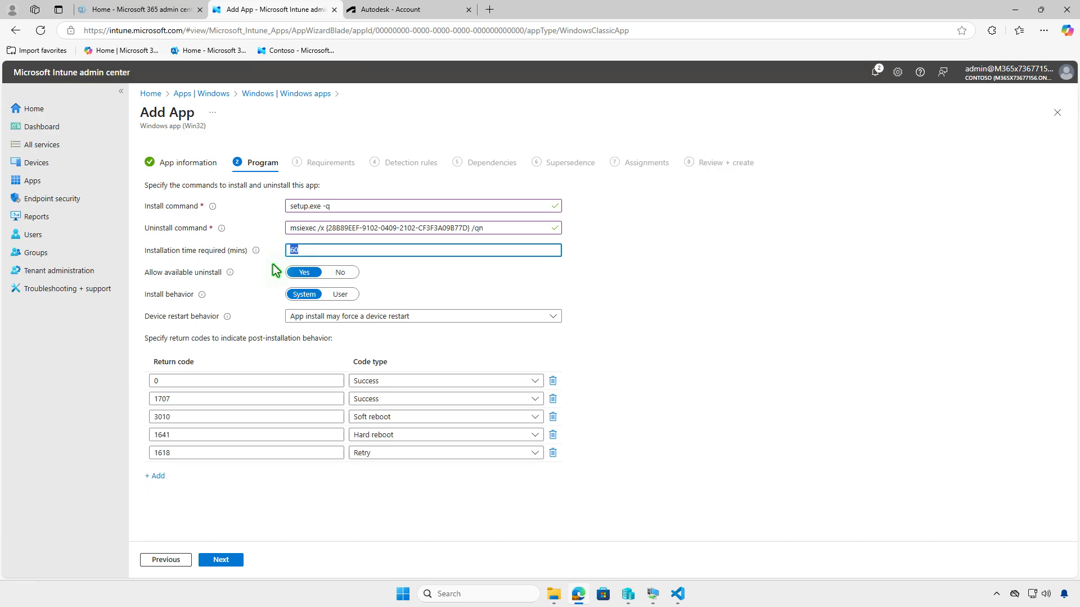
text(120)
click(232, 562)
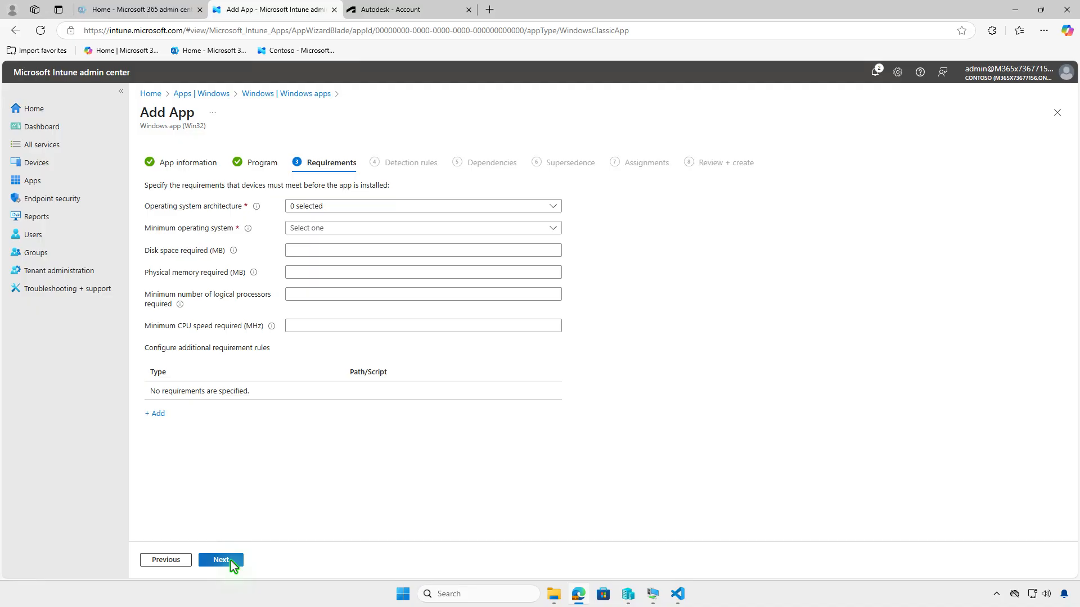
- Set the requirements to 64-bit architecture and minimum operating system Windows 10 1607, then continue to Detection rules
click(404, 206)
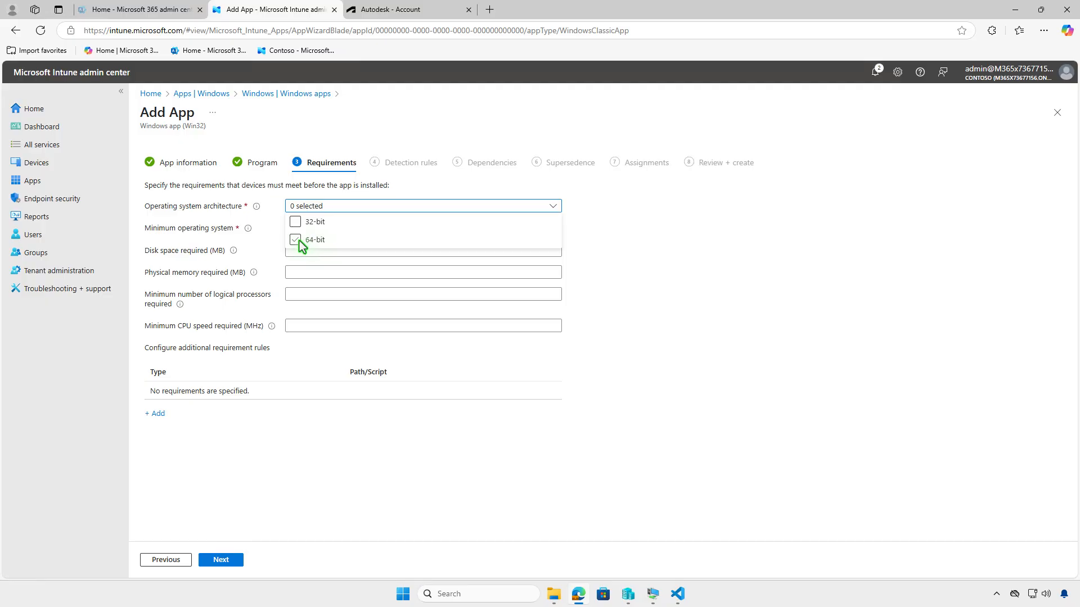
click(299, 241)
click(267, 251)
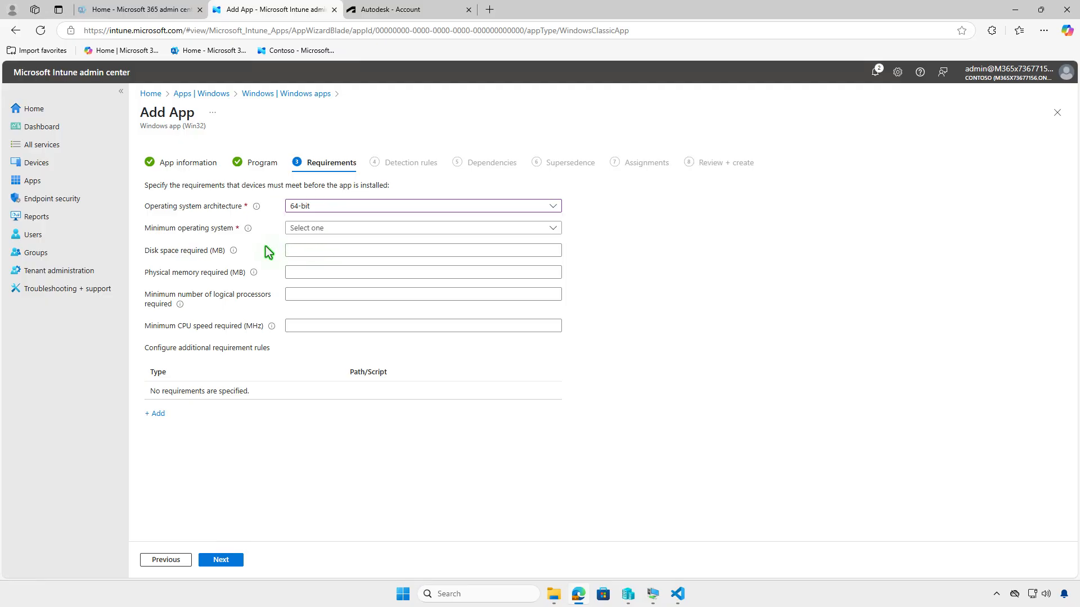
click(341, 230)
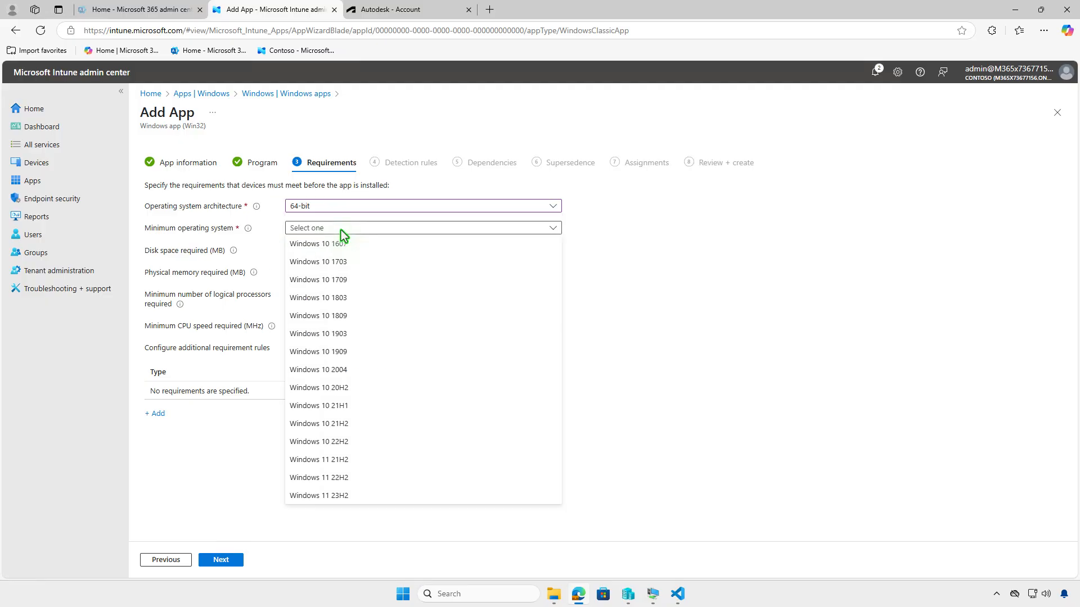
click(342, 246)
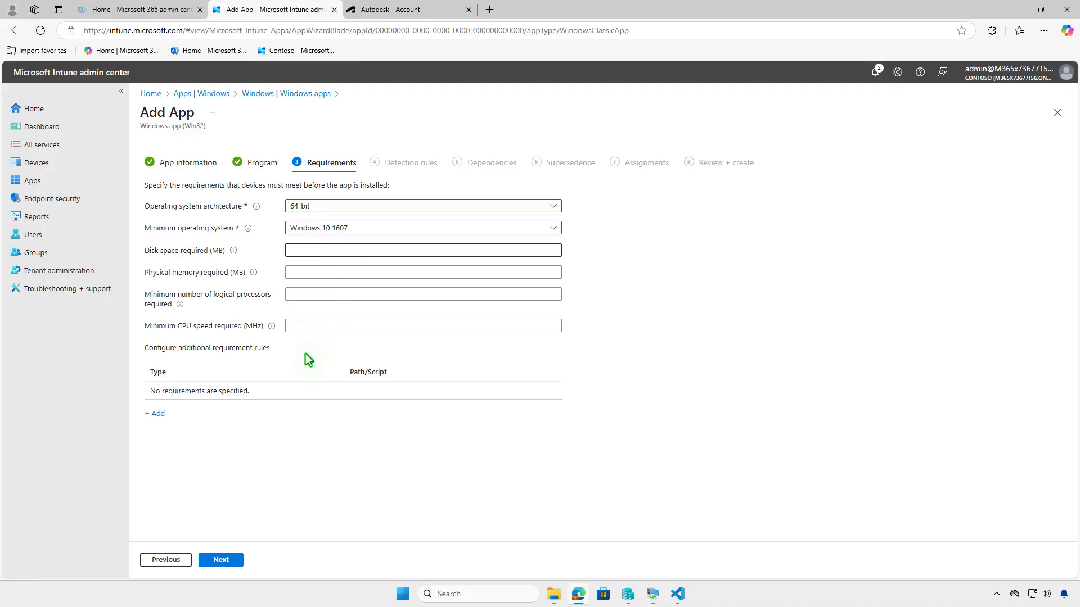
click(231, 559)
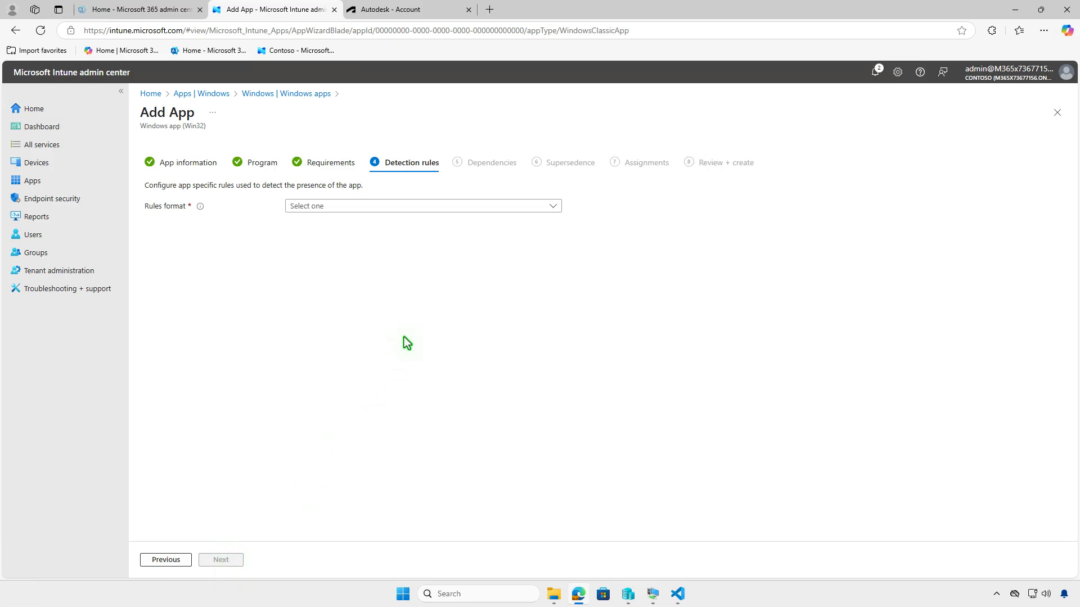
- Choose to manually configure detection rules and add a new rule of type MSI
click(433, 210)
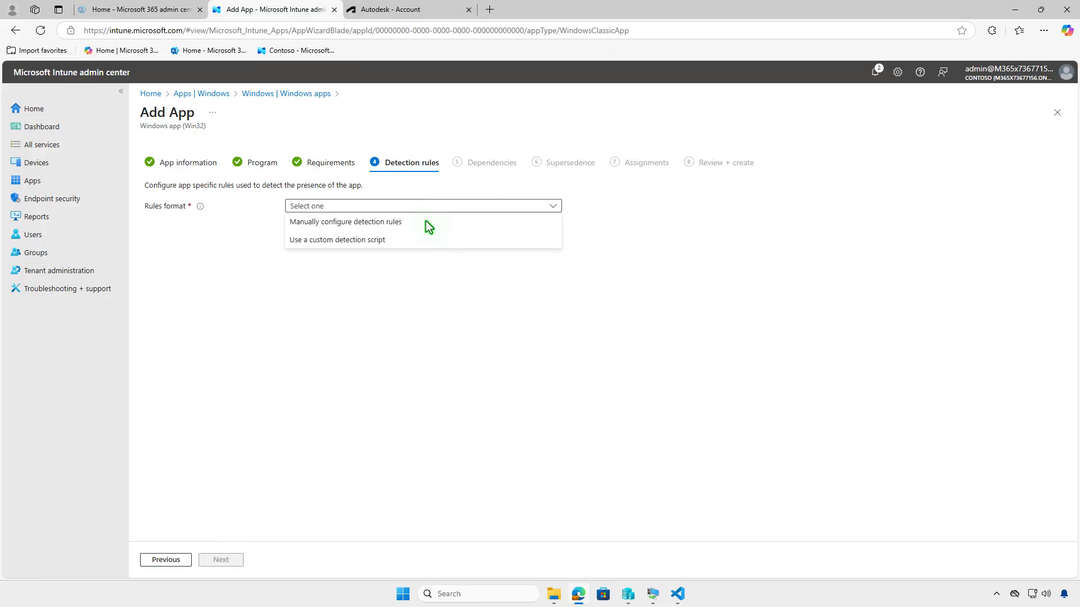
click(426, 221)
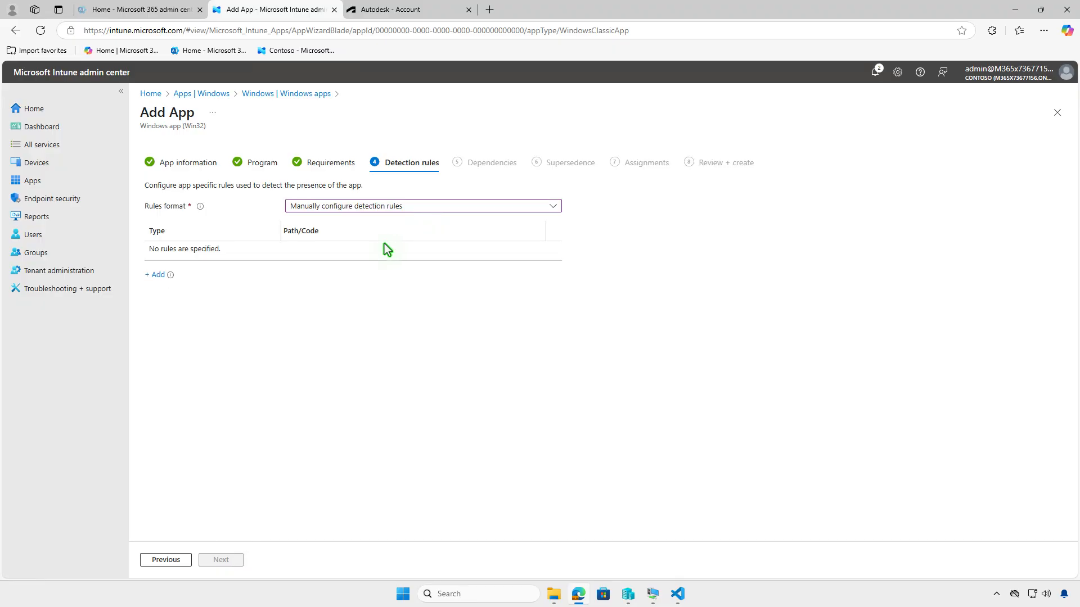
click(158, 275)
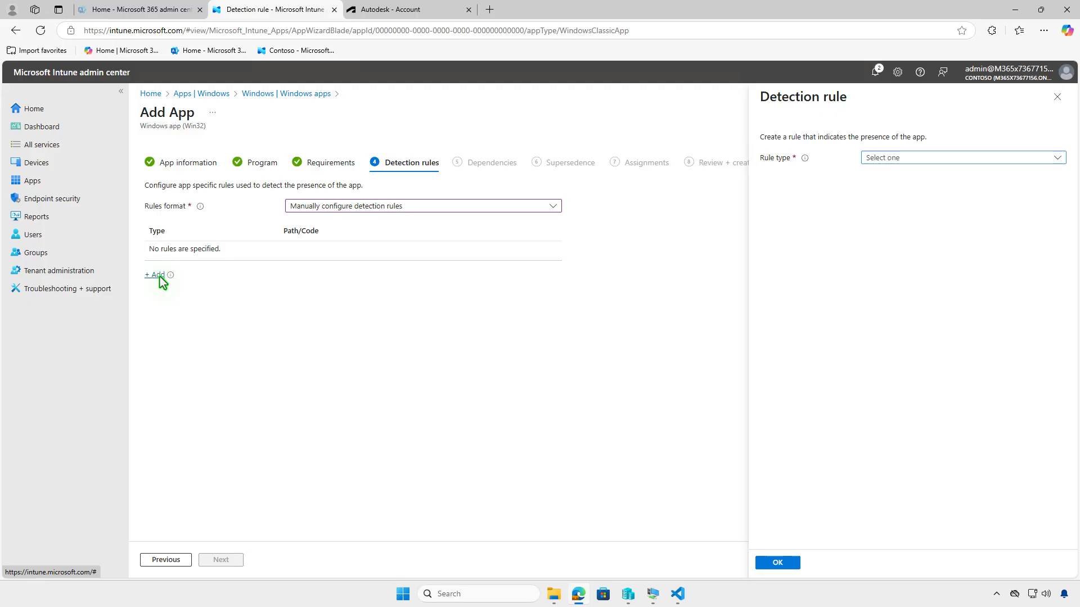
click(978, 158)
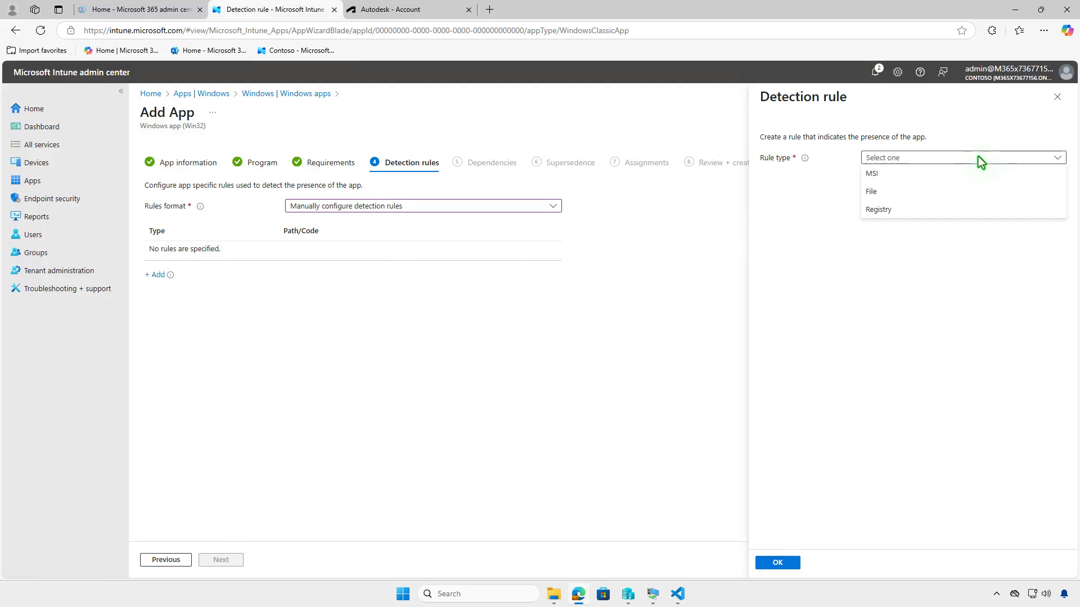
click(975, 175)
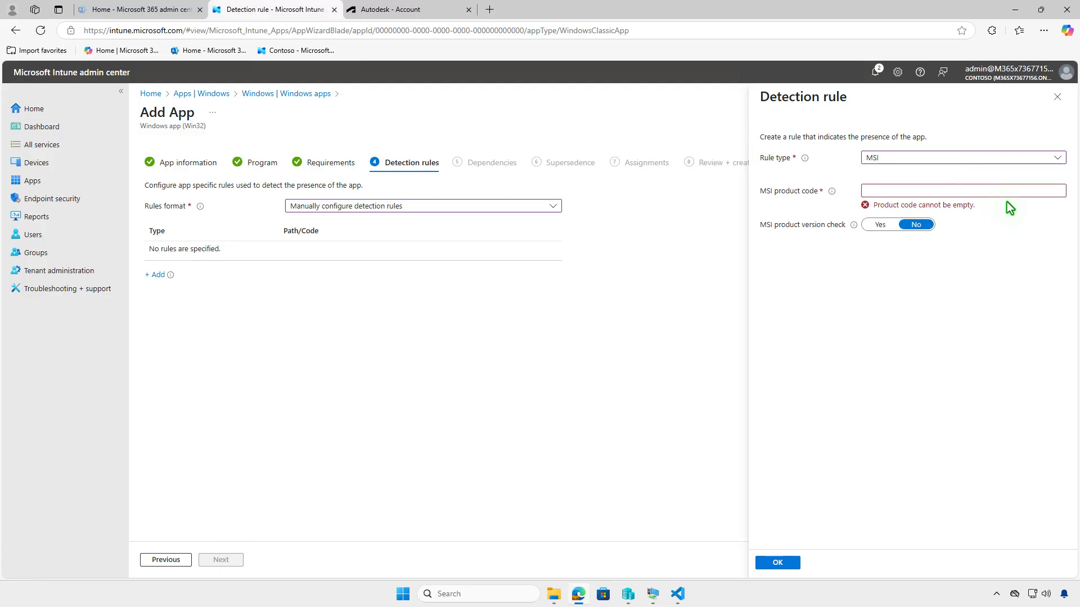
- Switch to VS Code and copy the productCode GUID value from setup.xml
click(678, 593)
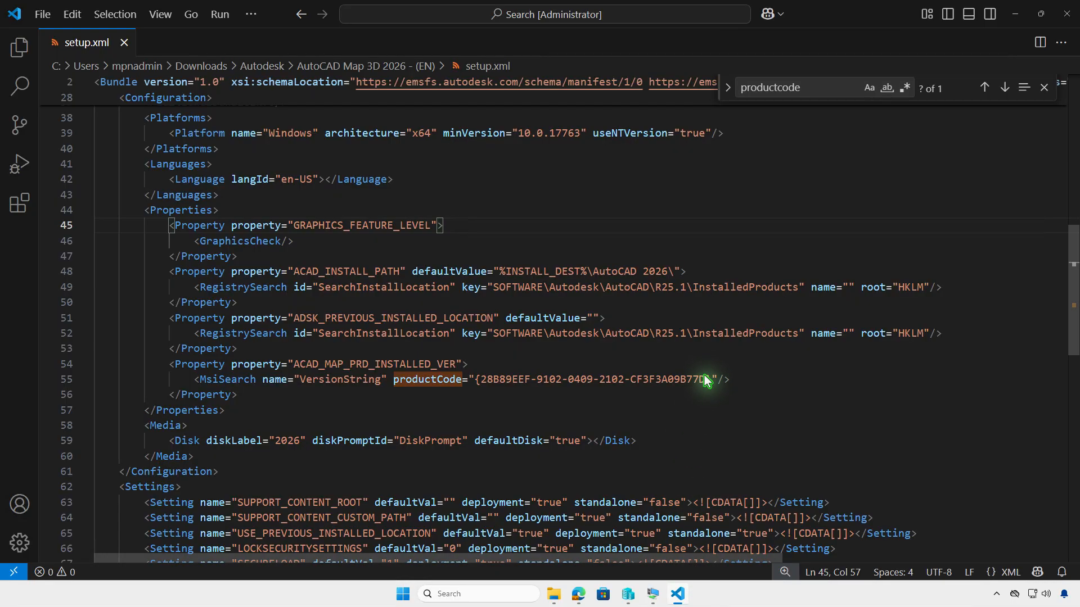
drag(706, 380, 481, 381)
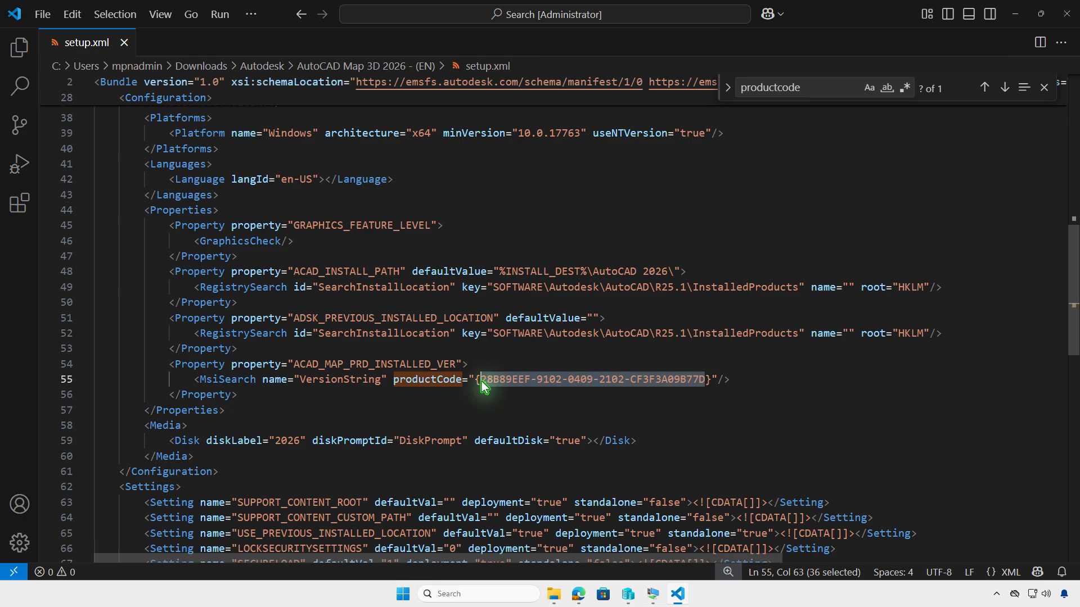
right_click(493, 379)
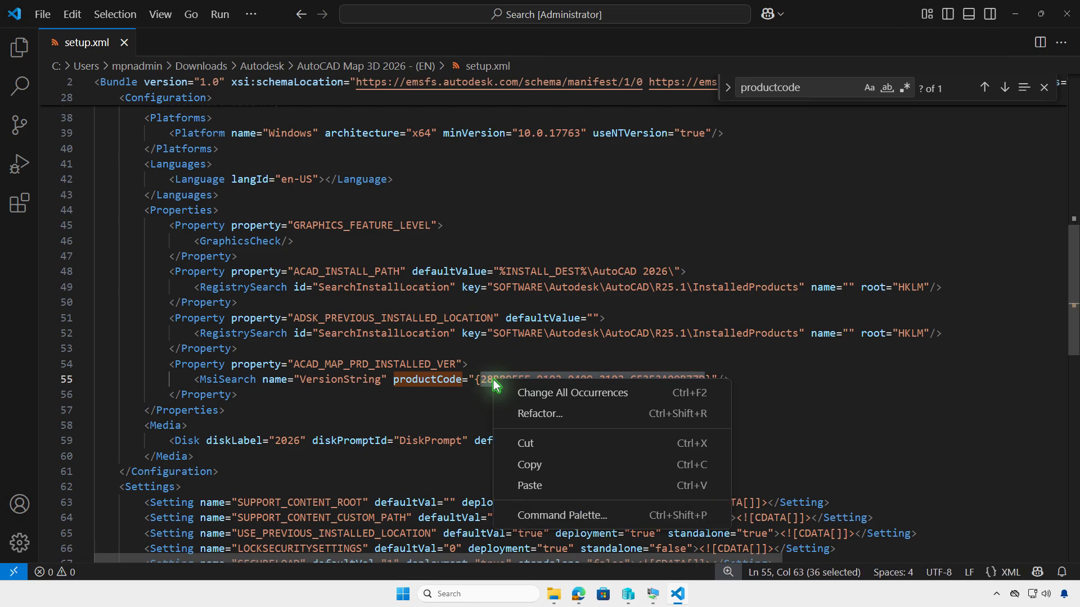
click(554, 461)
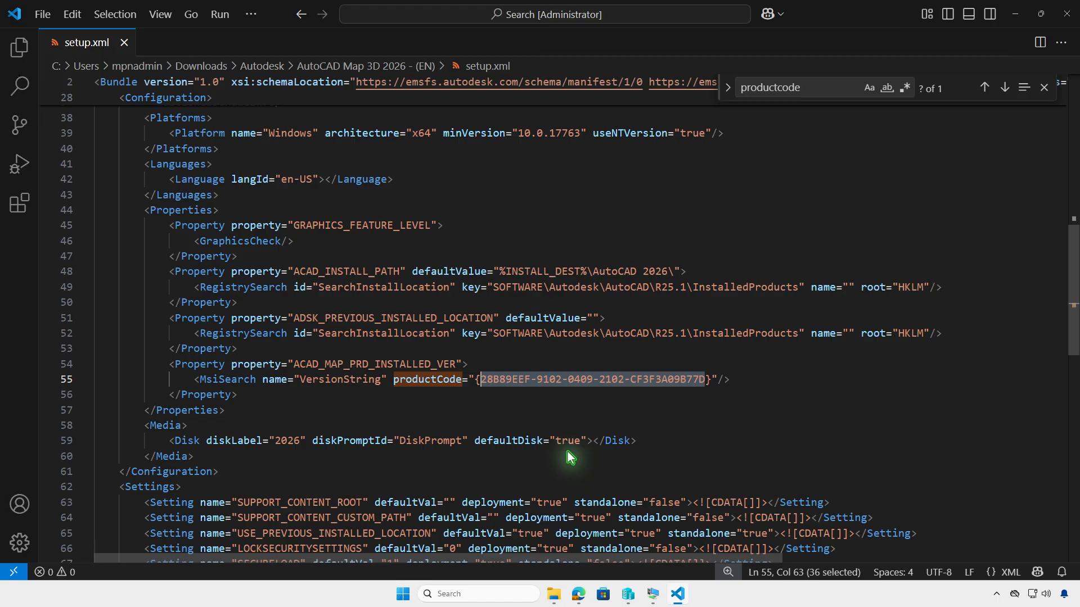
- Paste the copied GUID as the MSI product code and save the detection rule
click(1016, 14)
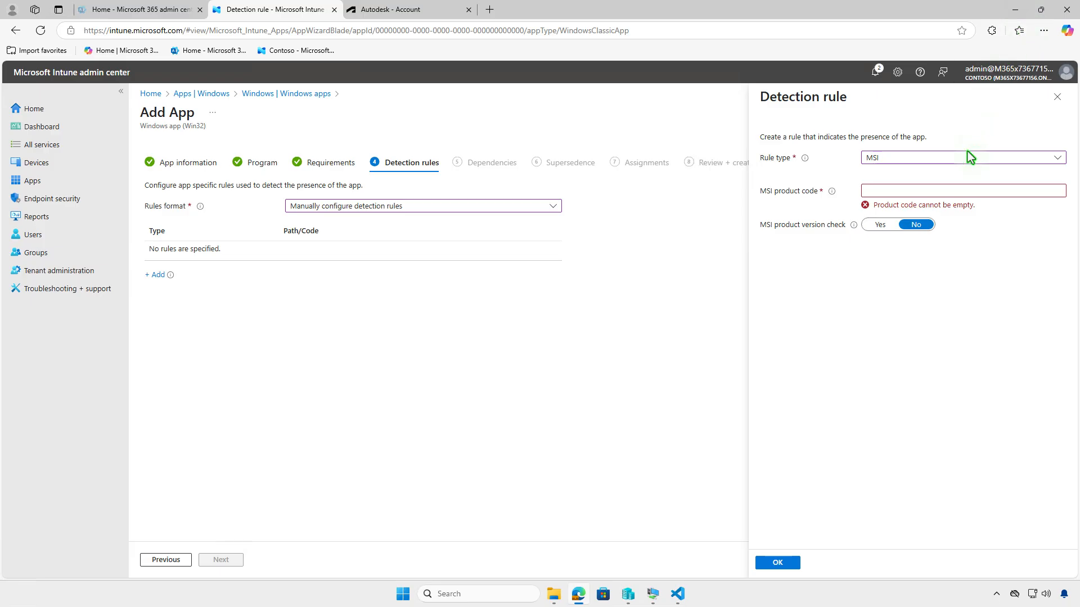
click(990, 190)
key(ctrl+v)
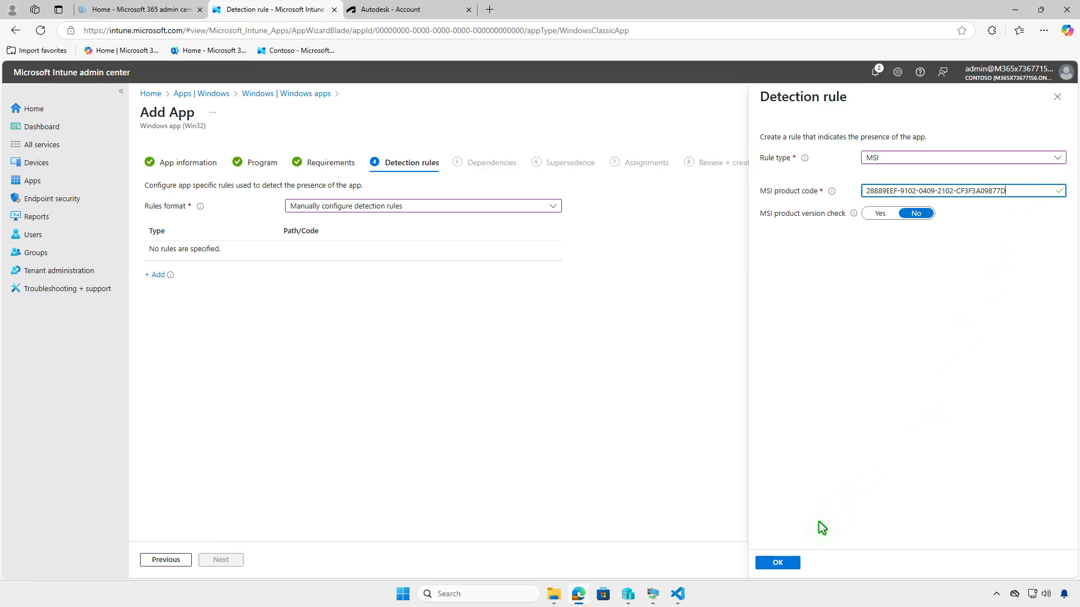
click(779, 563)
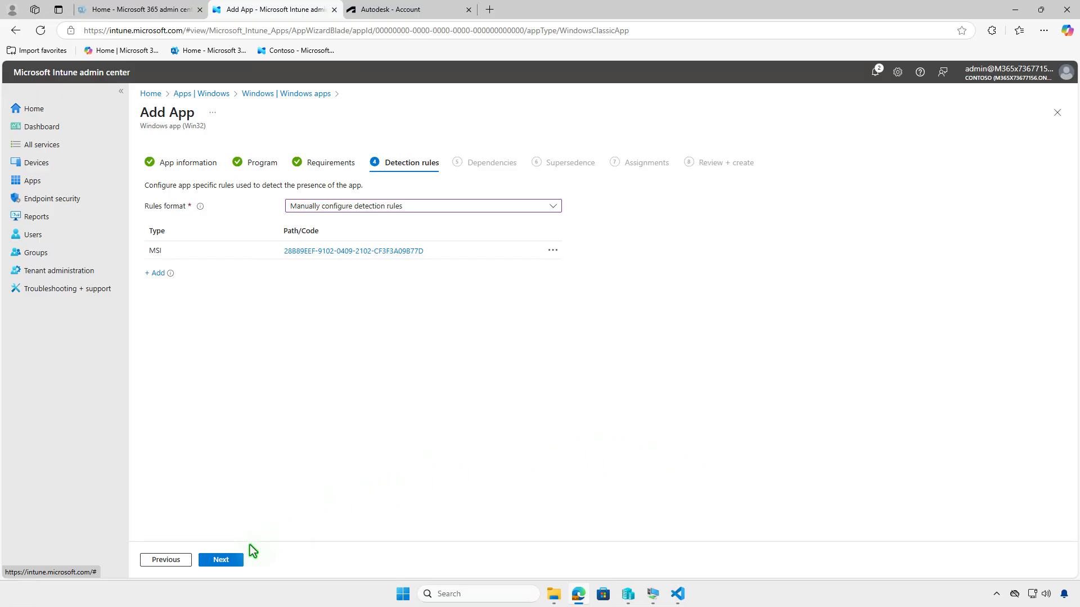
- Continue through Dependencies and Supersedence without changes to the Assignments page
click(235, 560)
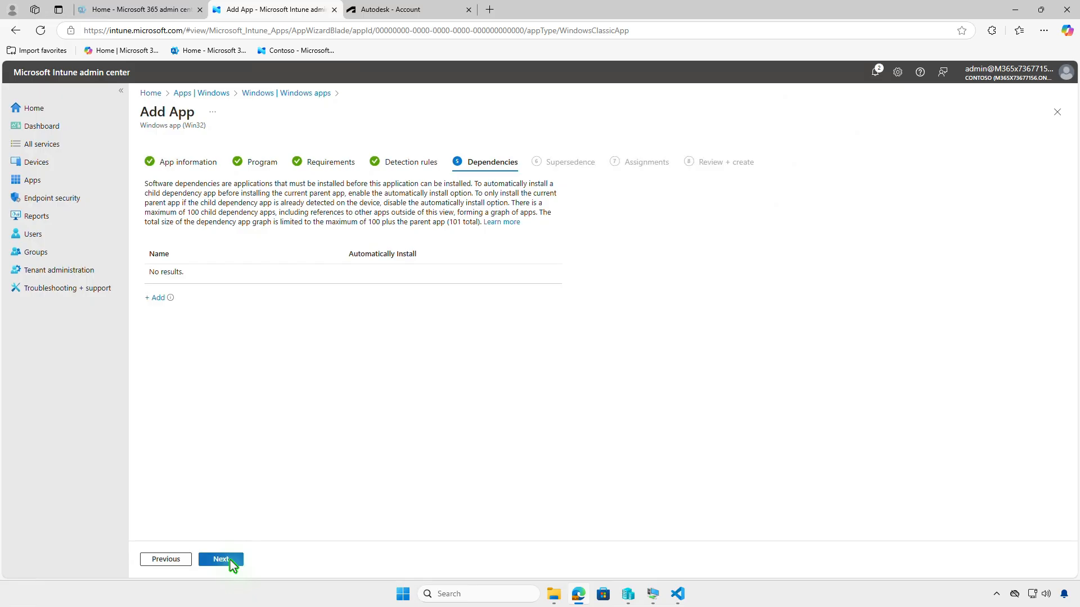
click(233, 562)
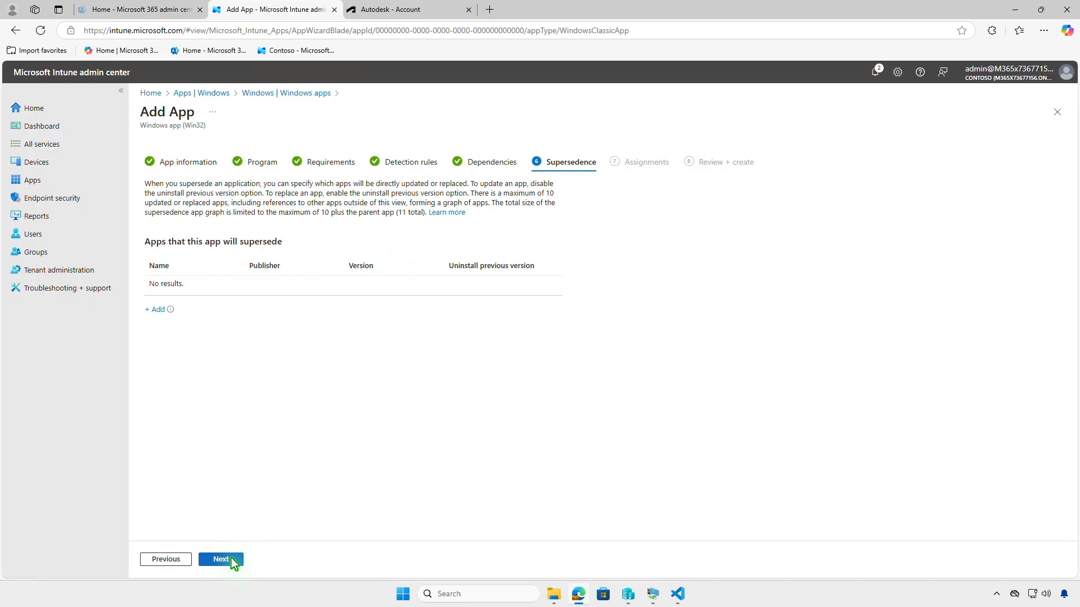
click(231, 559)
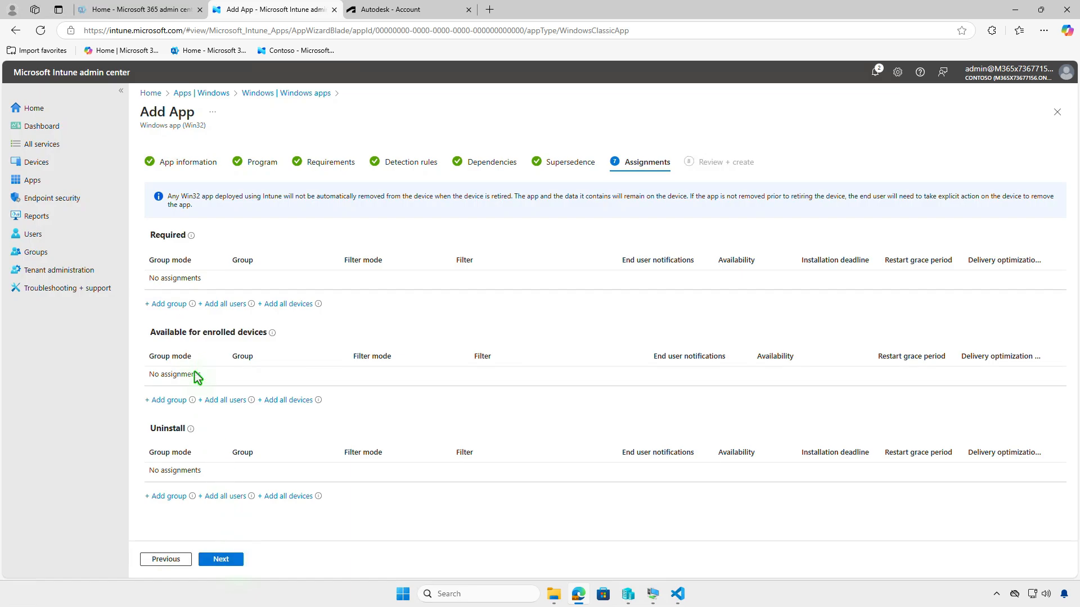
- Add the Test_Devices group as a Required assignment and review its assignment settings
click(178, 305)
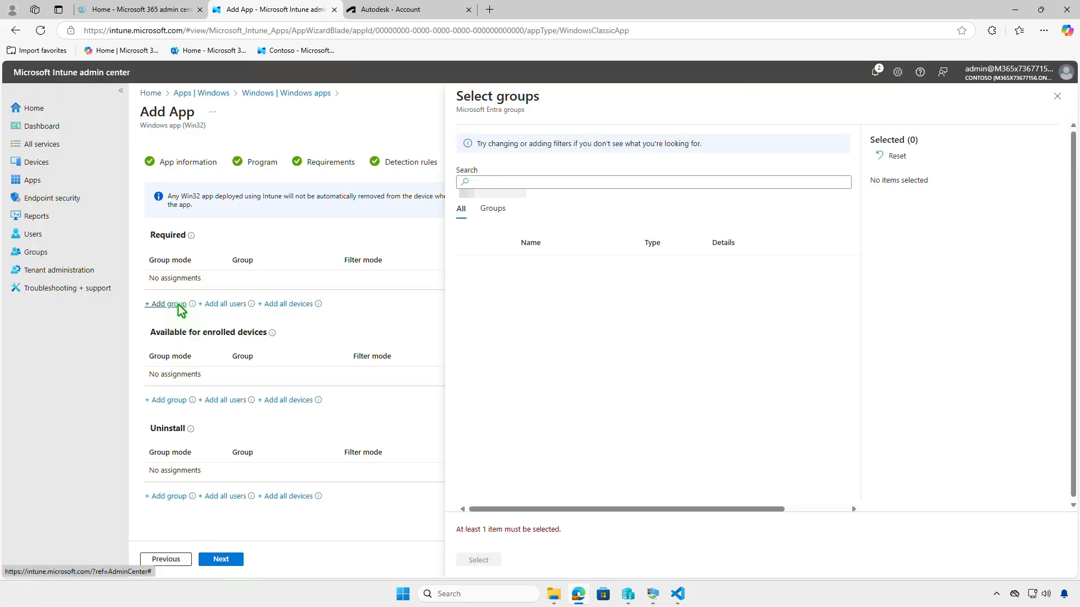
click(470, 268)
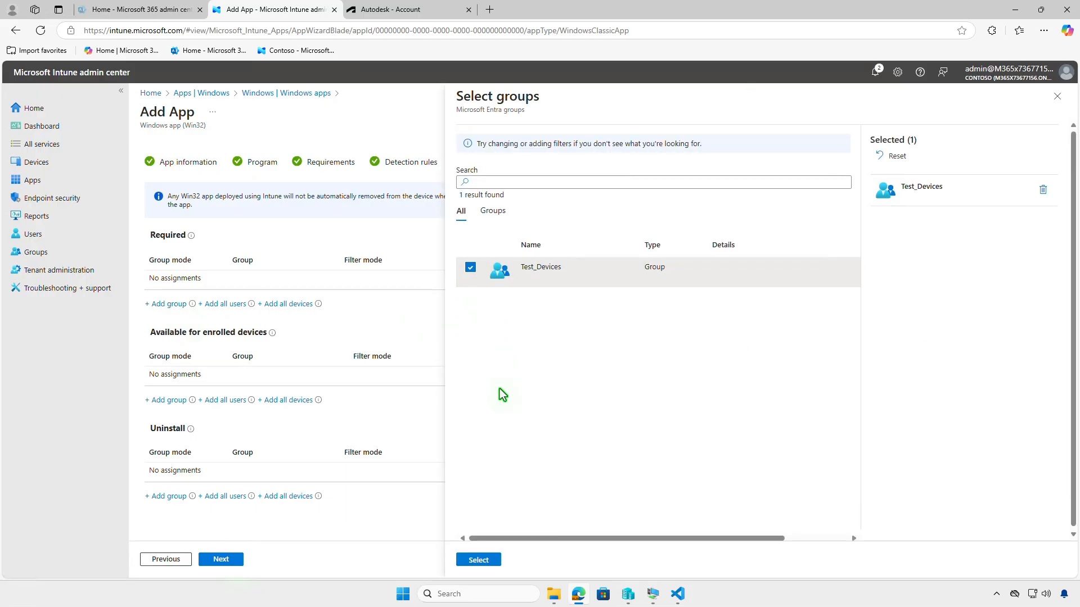
click(487, 560)
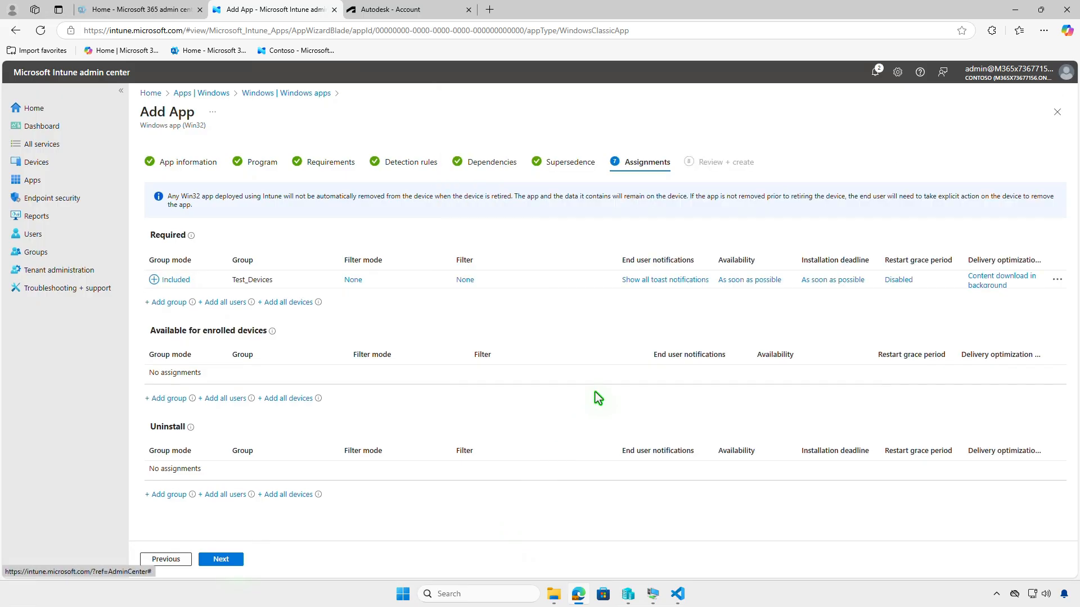
click(654, 281)
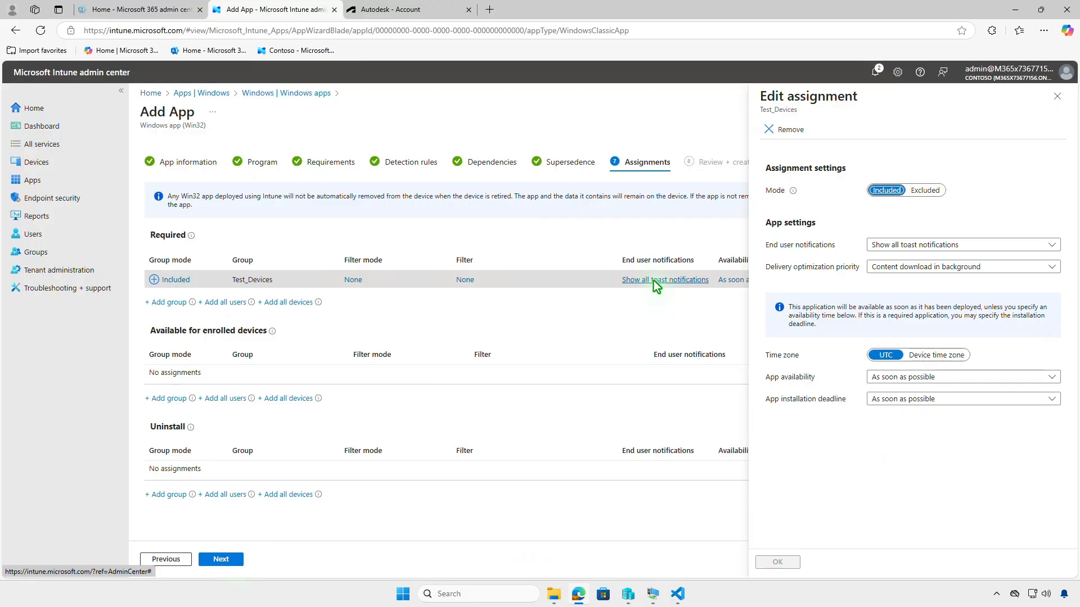
click(1057, 97)
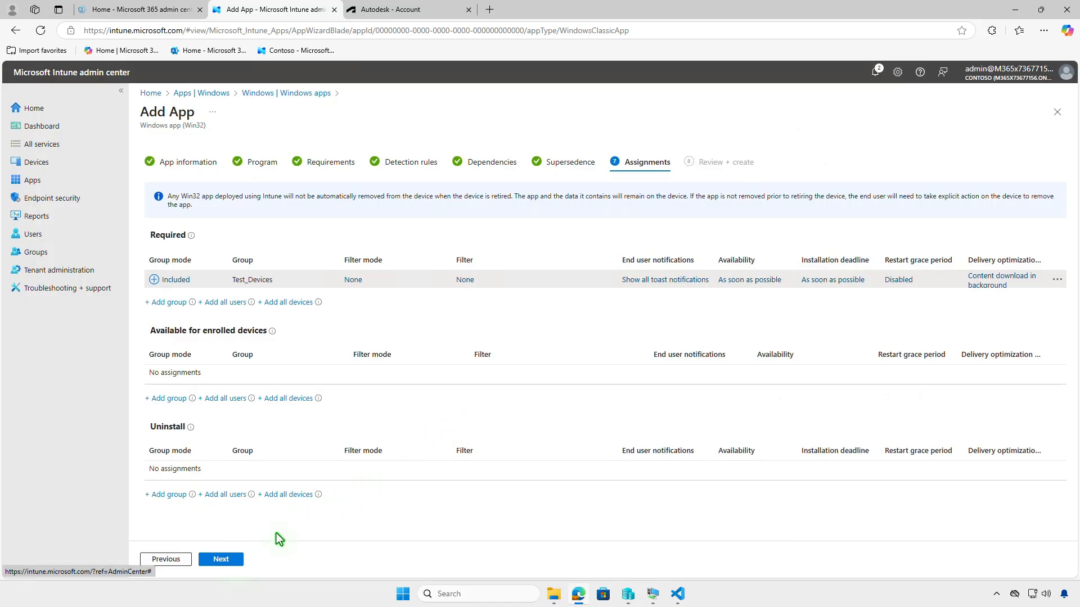
- Continue to Review + create, create the app, and open the notifications to check the upload
click(220, 560)
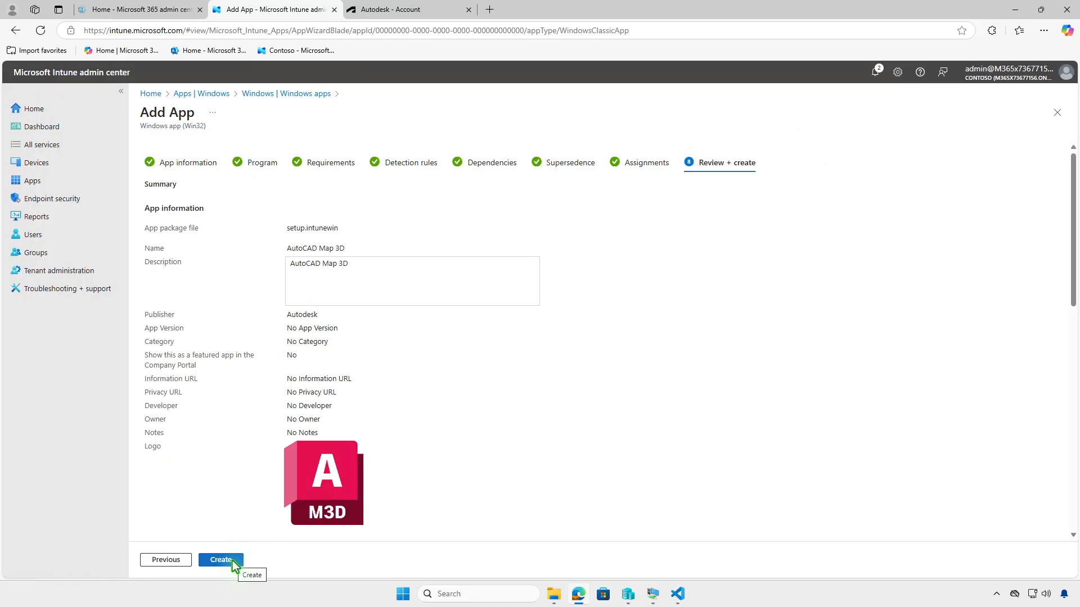
click(232, 561)
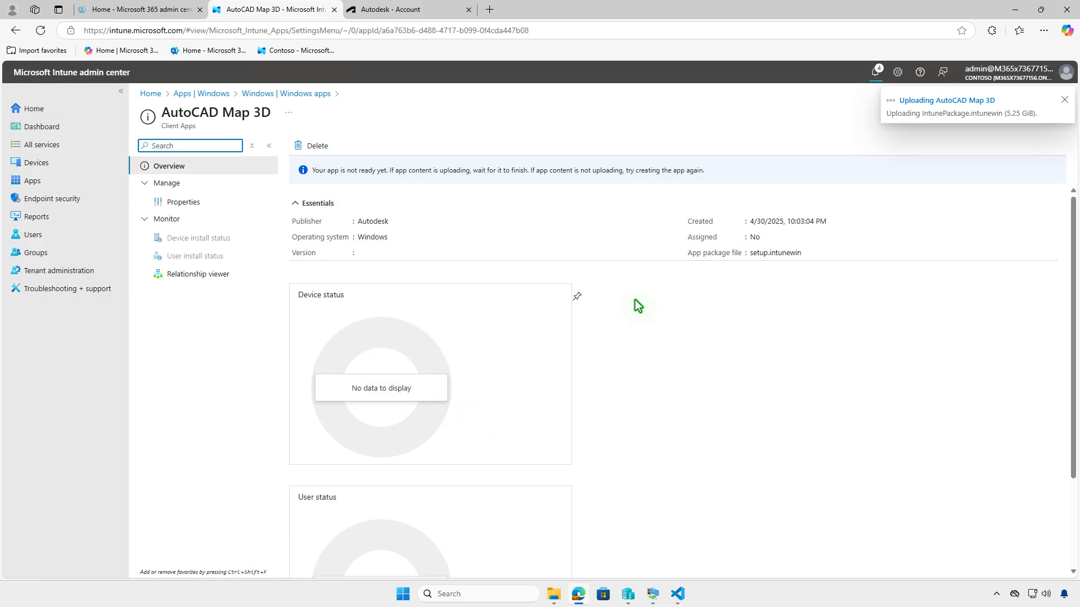
click(878, 72)
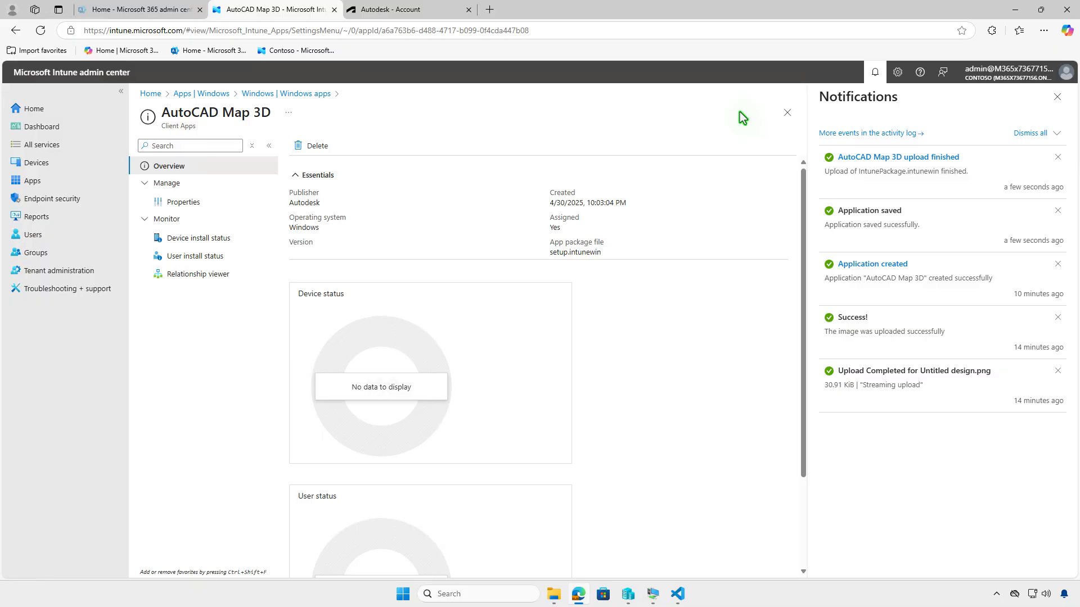
- Switch to the test virtual machine and open the Access work or school account settings
click(1012, 9)
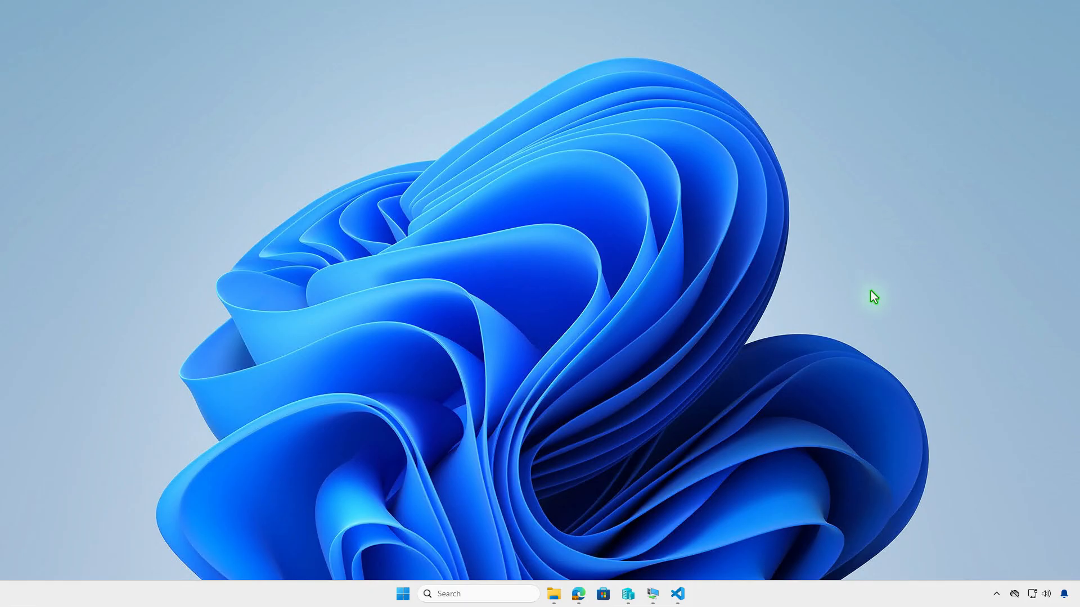
click(653, 595)
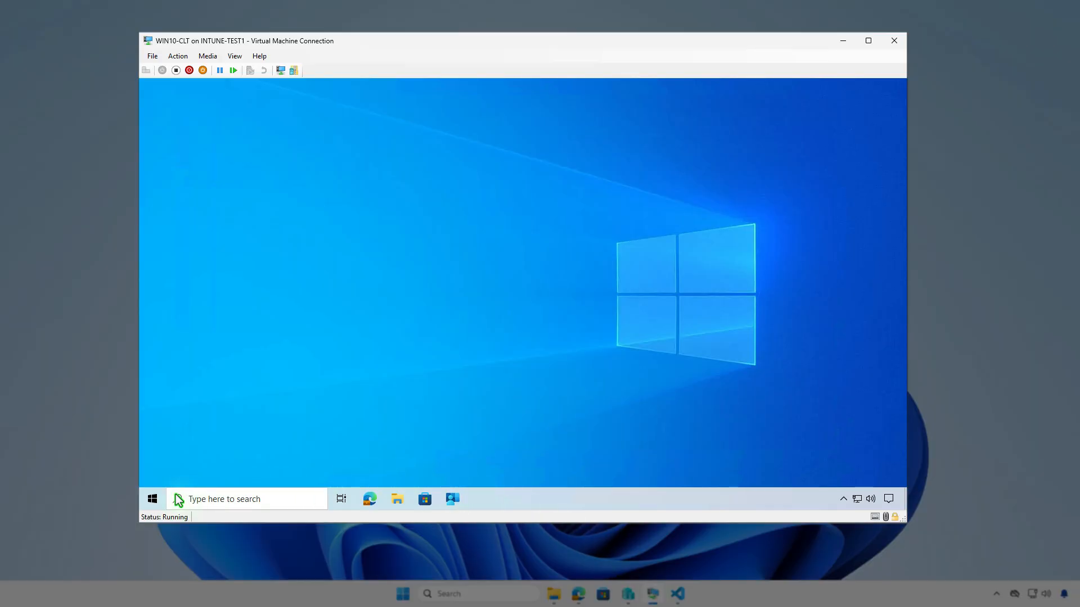
click(152, 500)
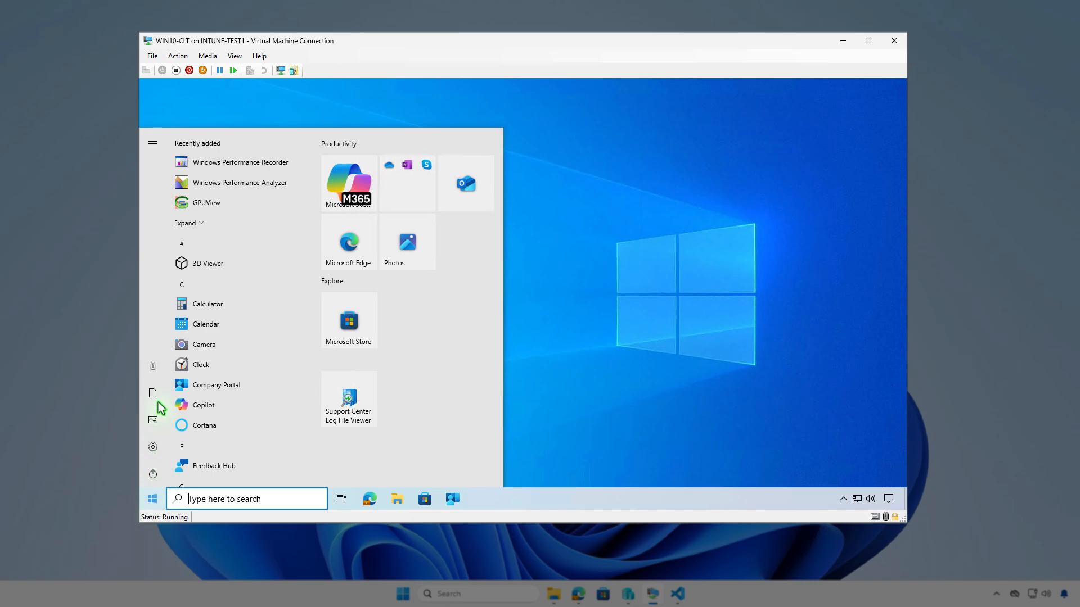
click(158, 366)
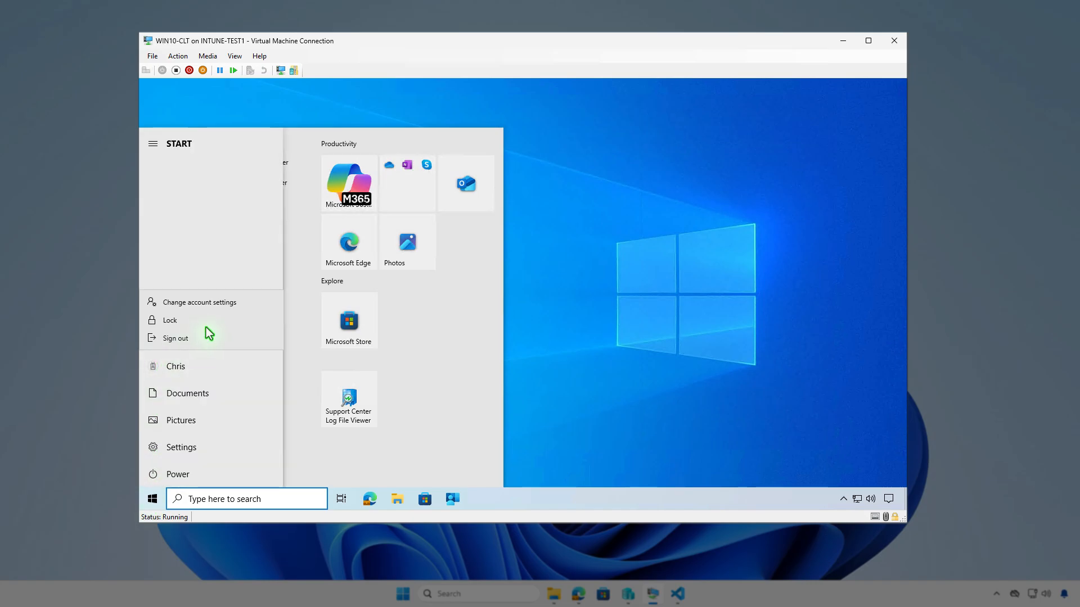
click(246, 308)
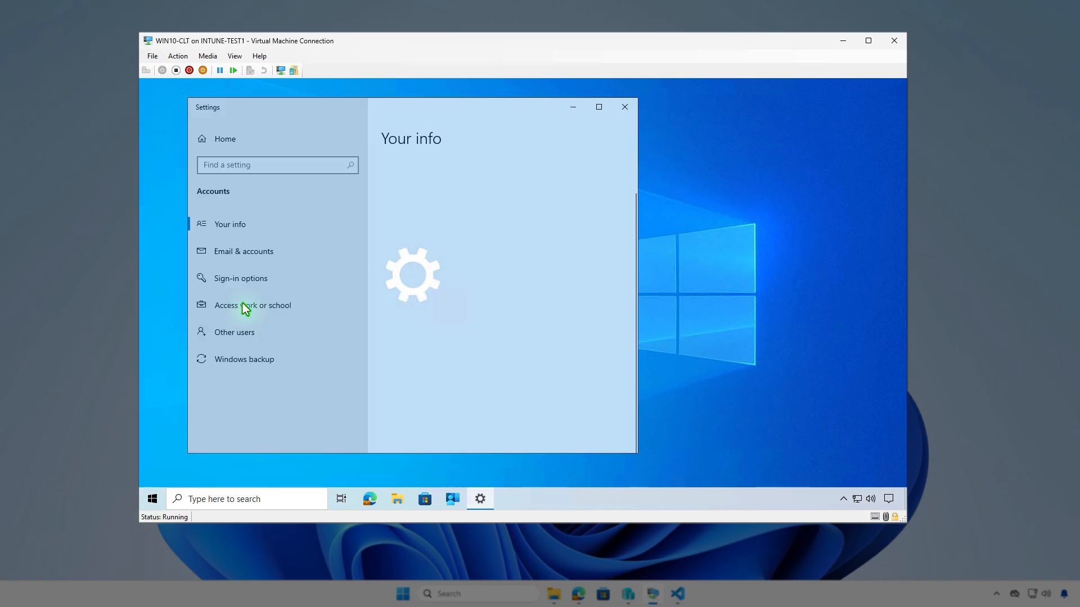
click(328, 309)
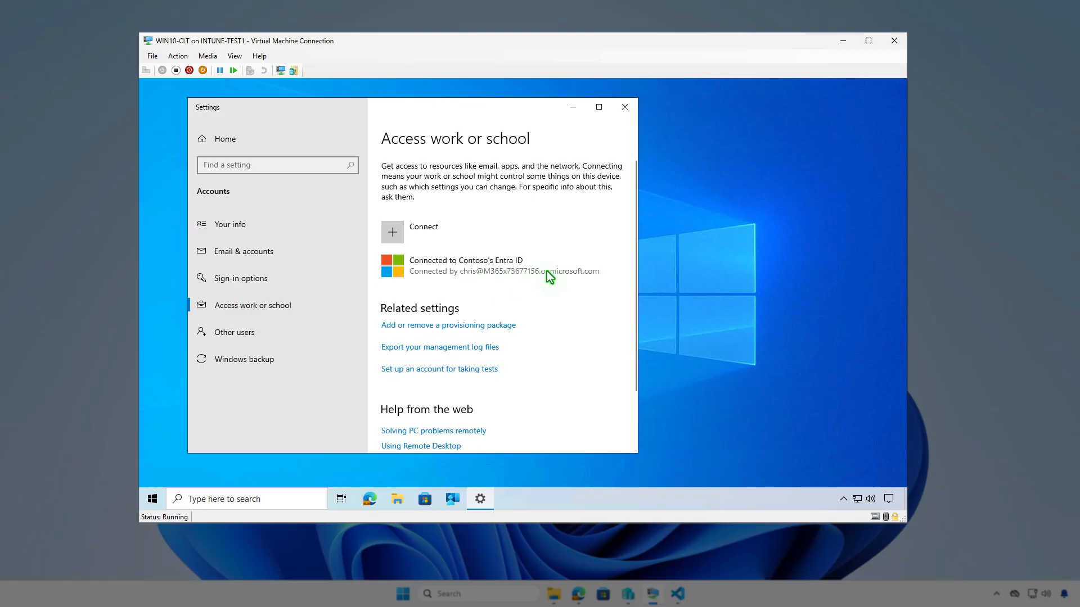
- Open the Contoso Entra ID connection info and review the device sync status
click(578, 262)
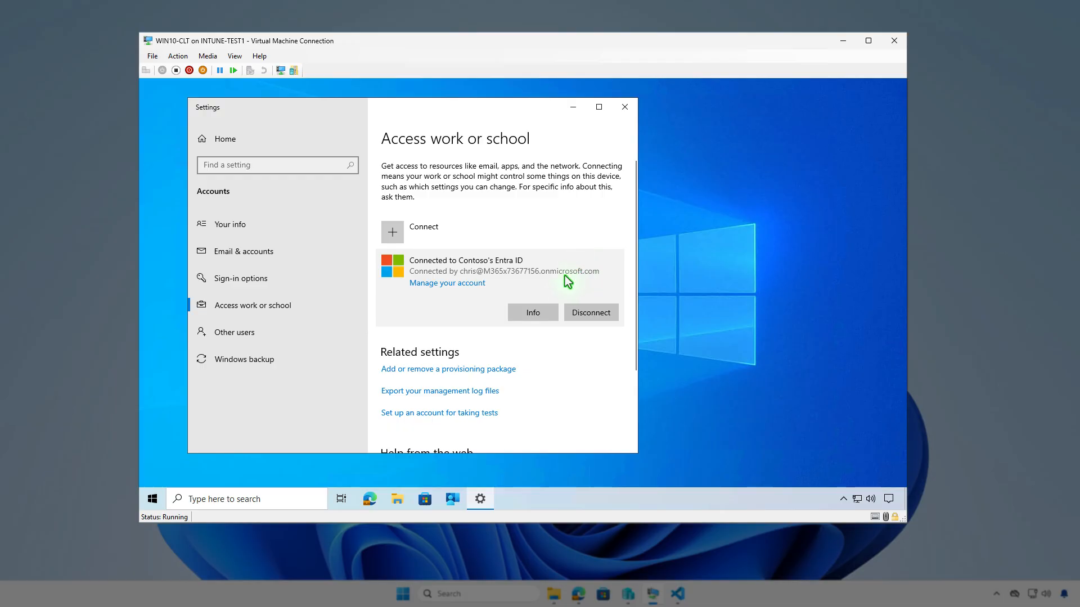
click(535, 313)
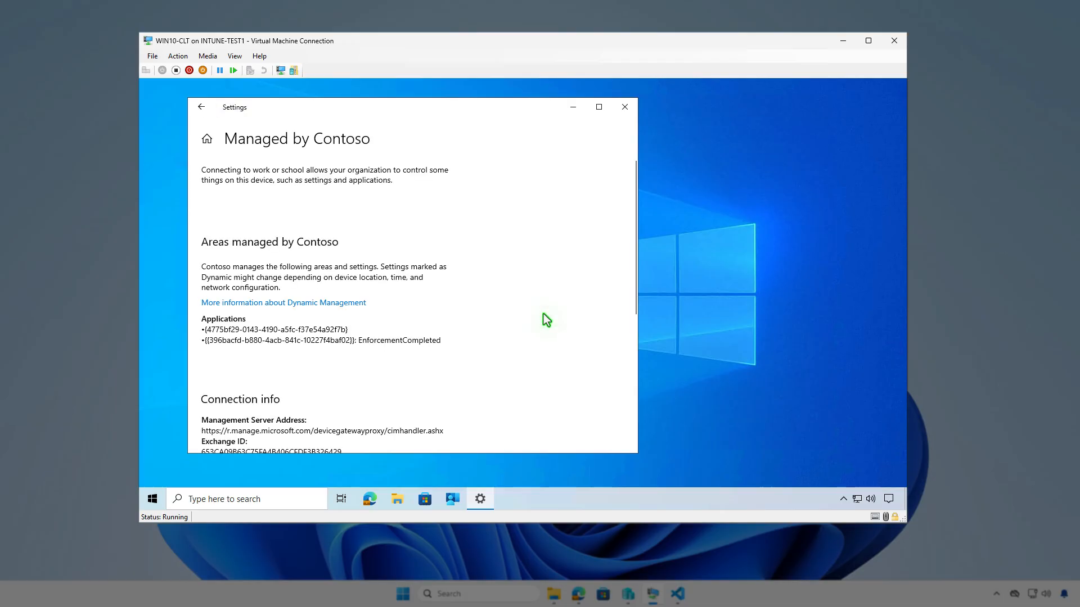
scroll(545, 319, down, 5)
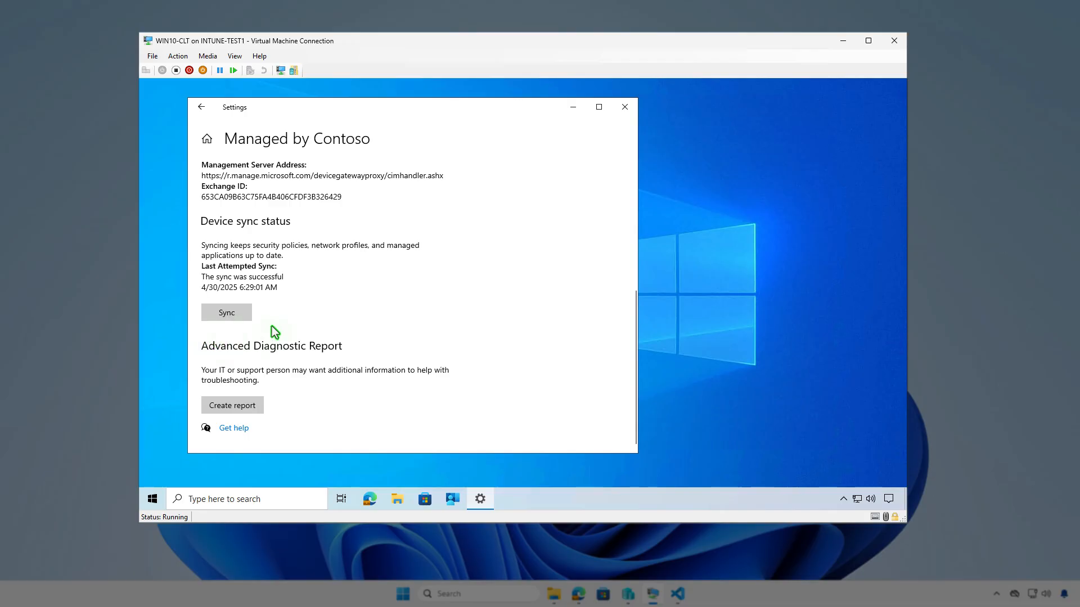
click(573, 110)
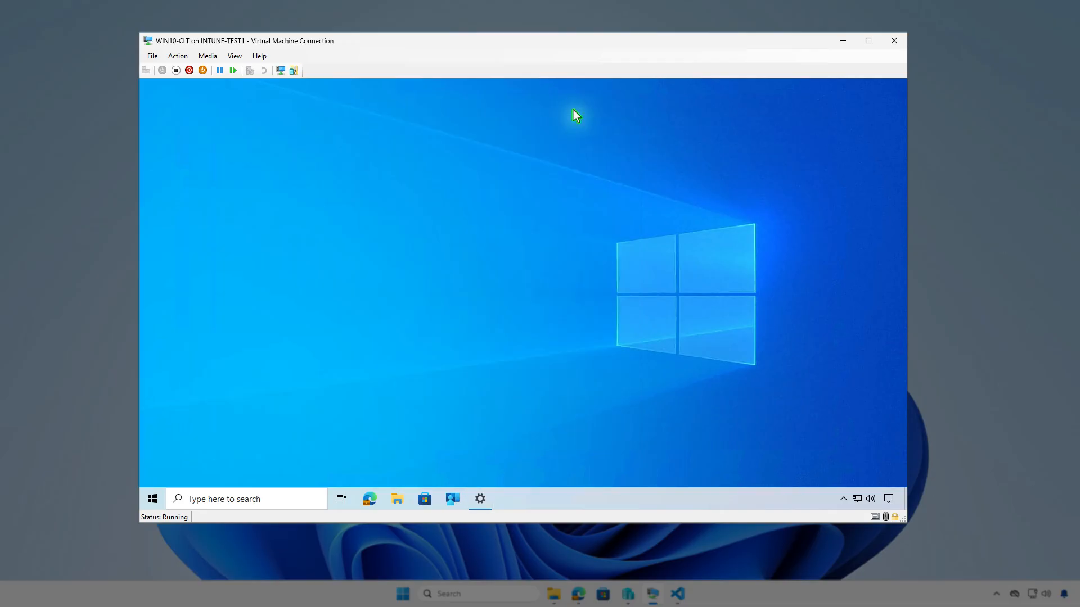
- Sync the device from Company Portal settings and check the Intune software distribution notifications
click(448, 507)
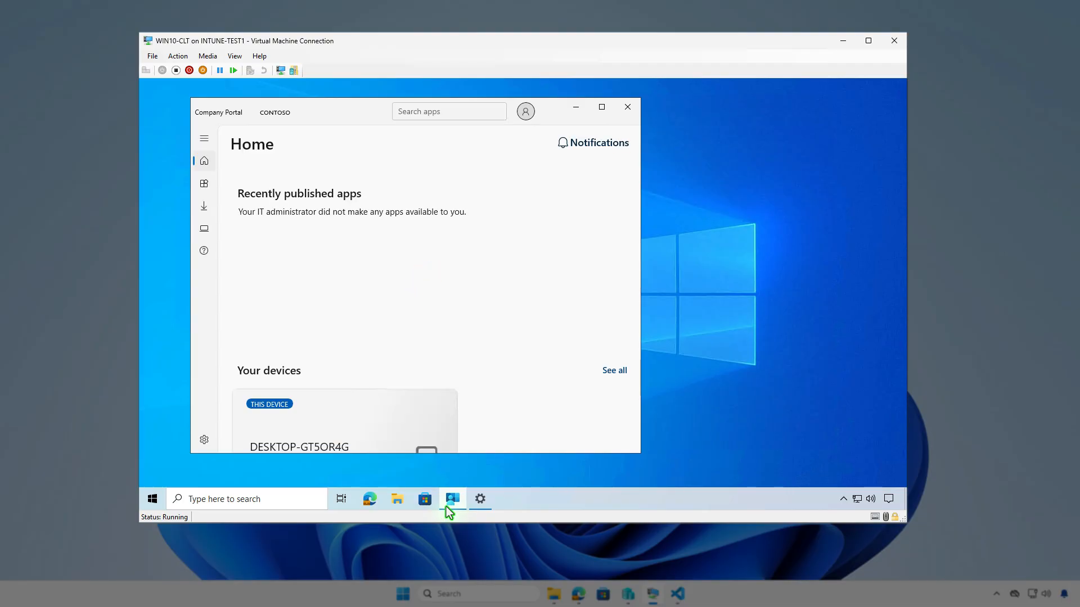
click(205, 440)
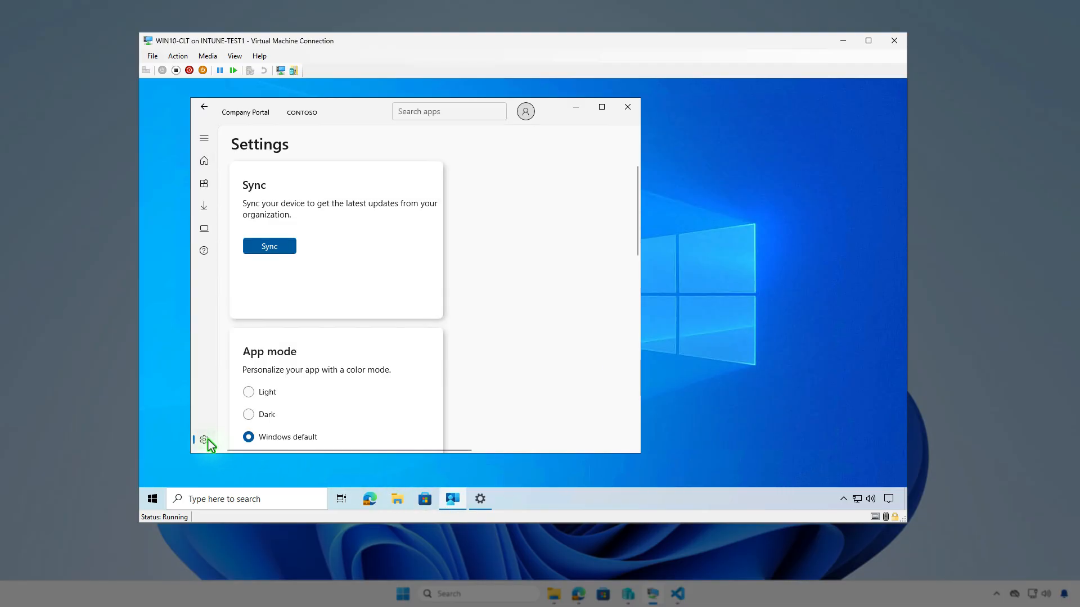
click(283, 247)
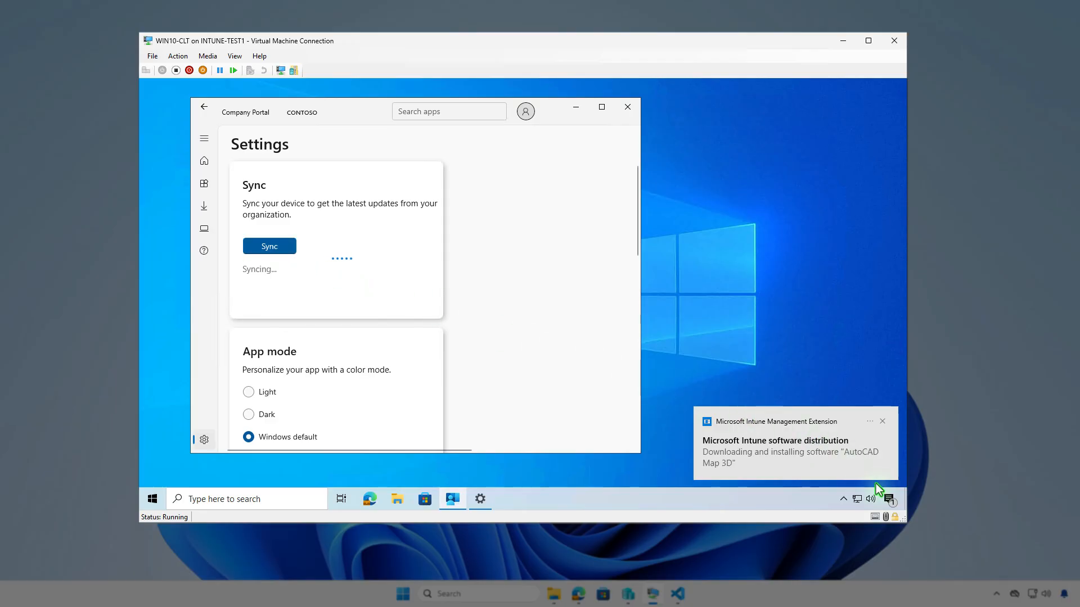
click(888, 500)
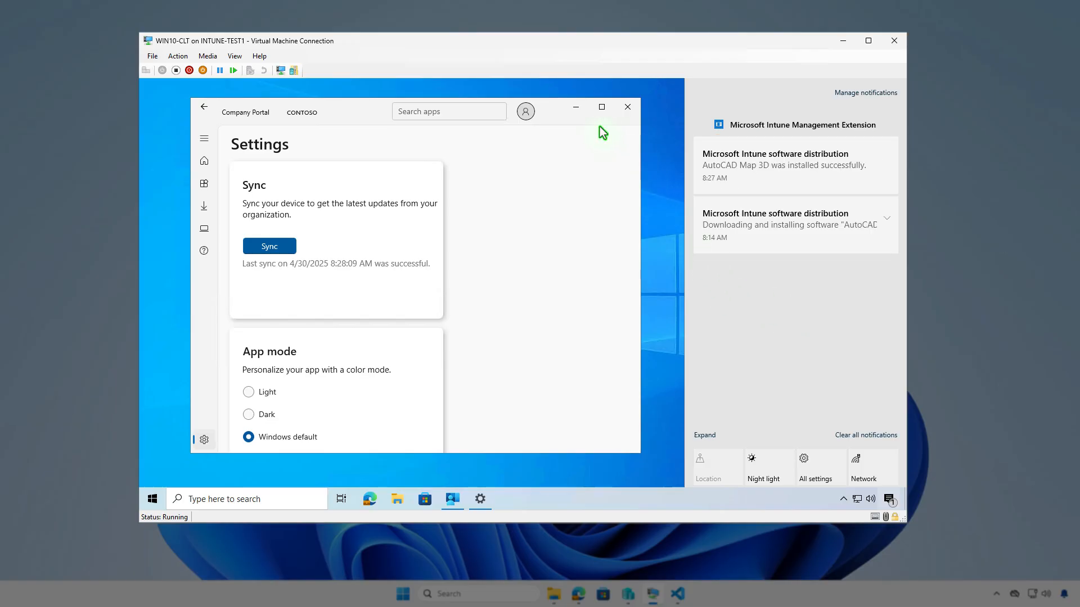
click(576, 107)
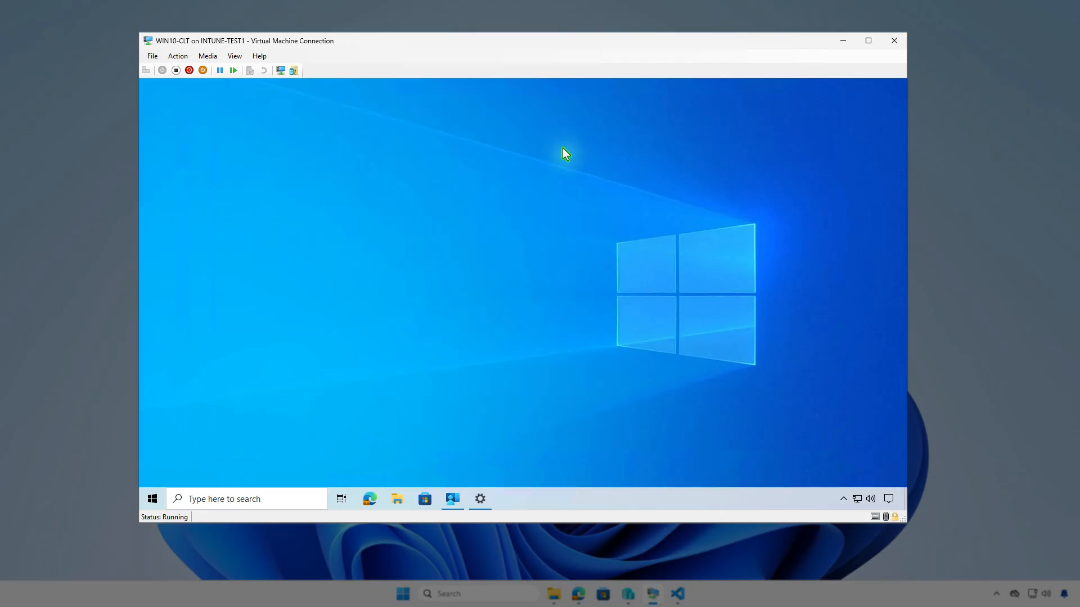
- Review the installed apps list in Apps & features on the test VM, then minimize the VM
right_click(152, 499)
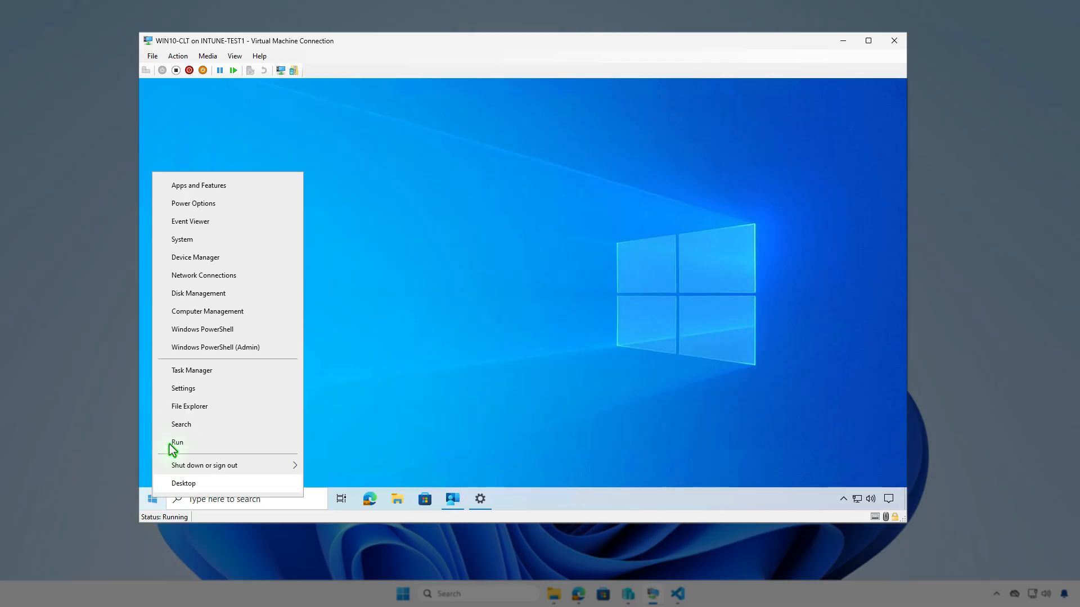
click(221, 185)
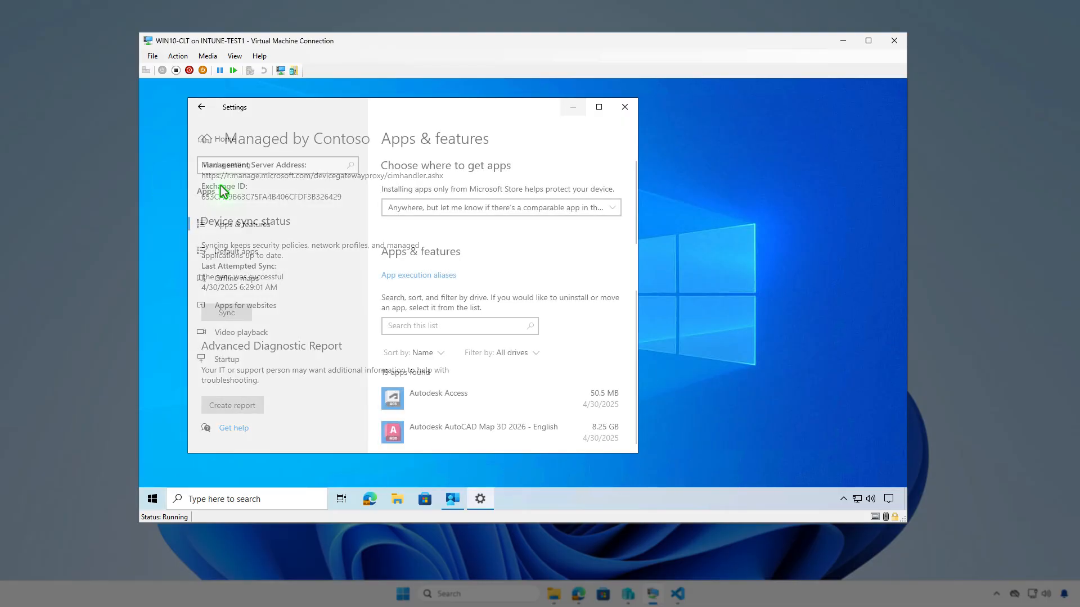
scroll(559, 318, down, 3)
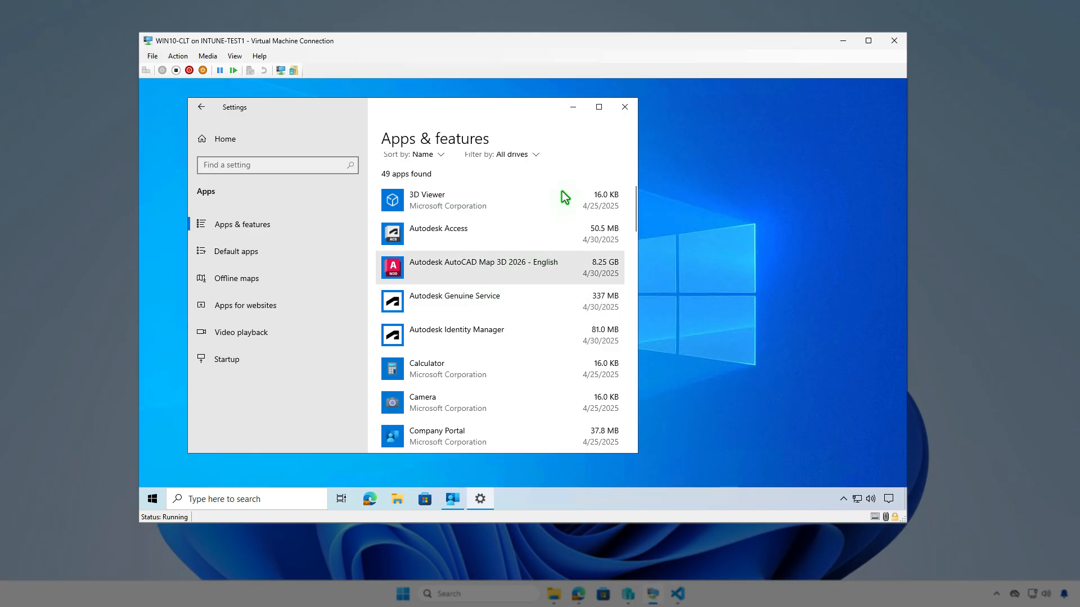
click(572, 107)
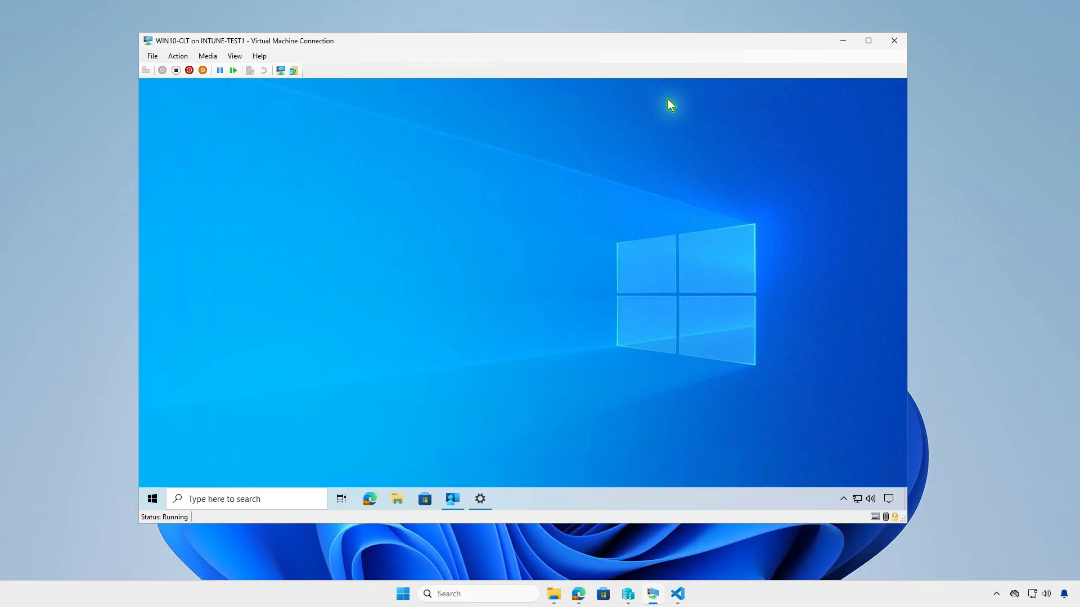
click(844, 41)
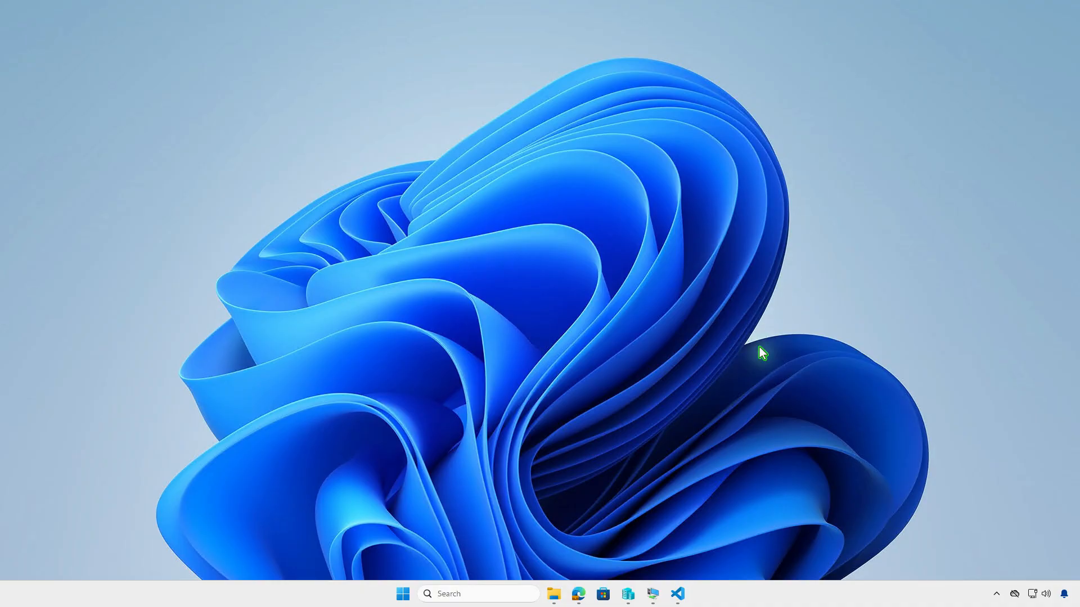
- Return to the Intune admin center, refresh, and reopen the AutoCAD Map 3D app overview to check install status
click(579, 596)
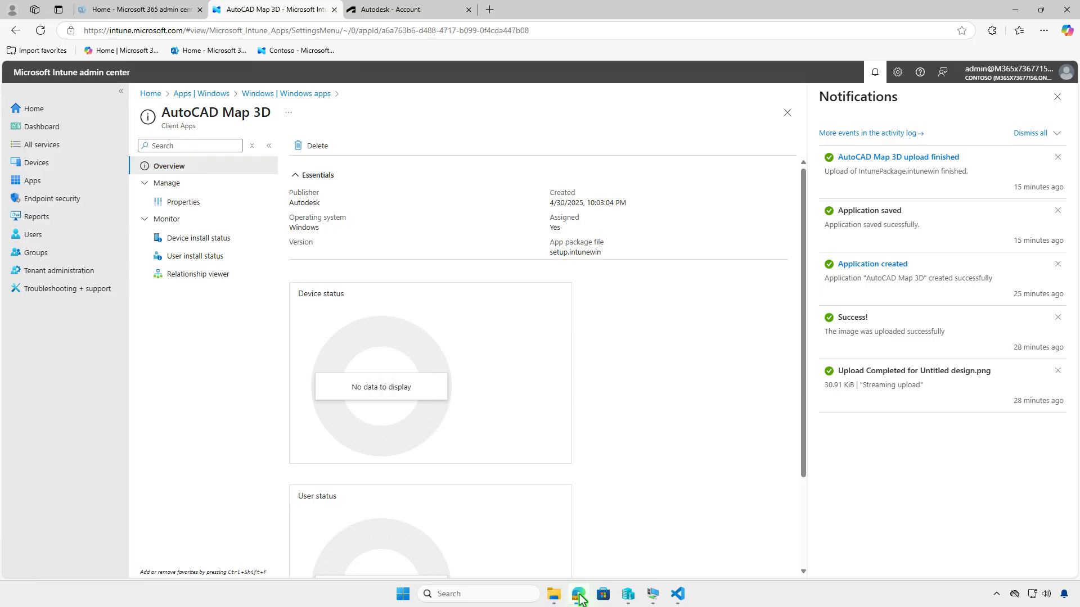
click(41, 30)
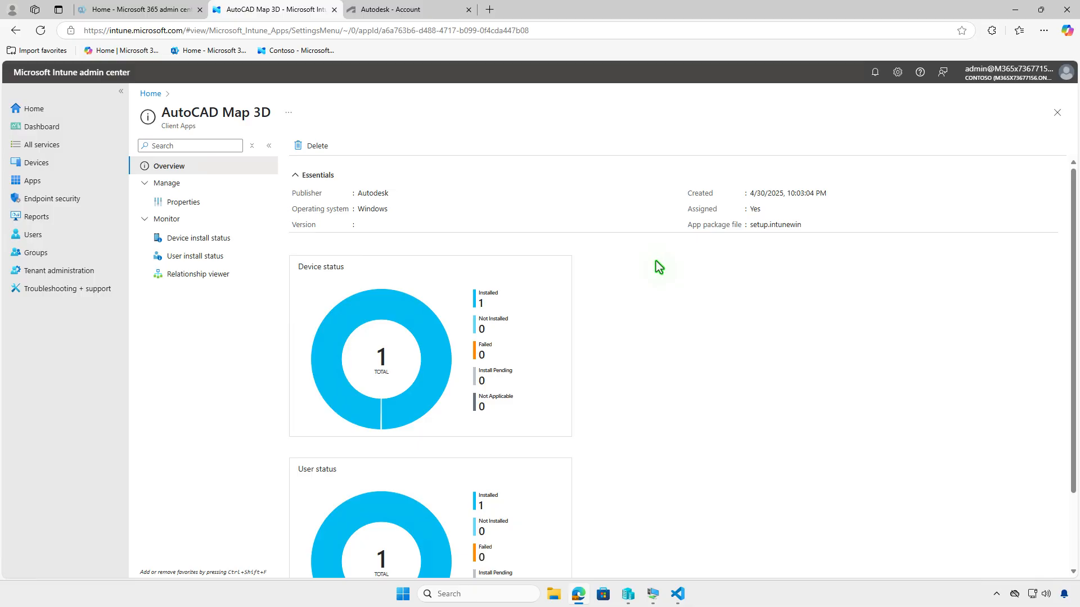
click(217, 244)
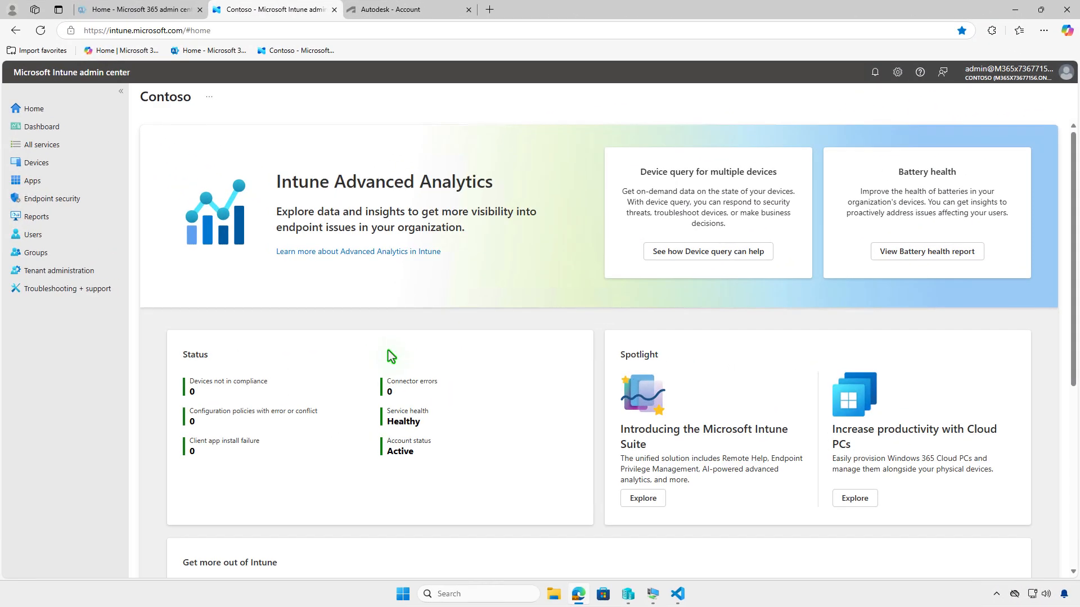
click(92, 180)
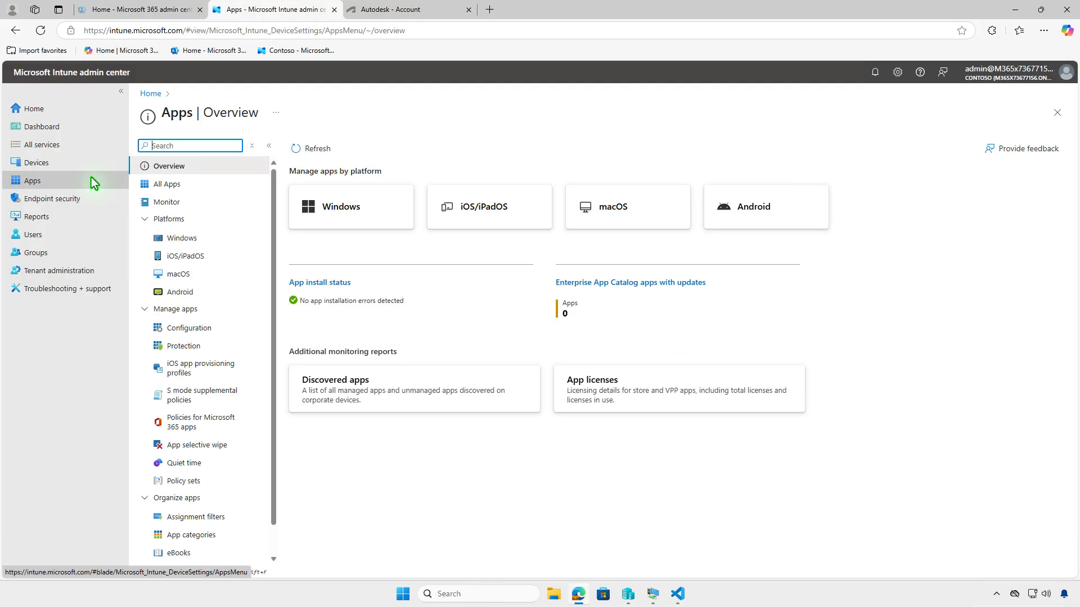
click(202, 242)
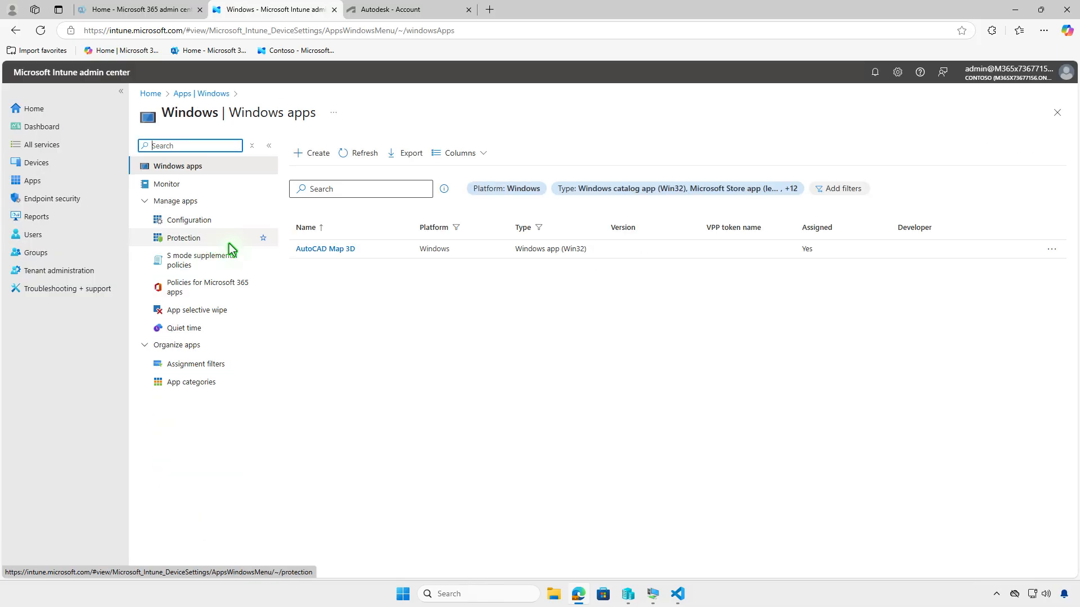
click(329, 254)
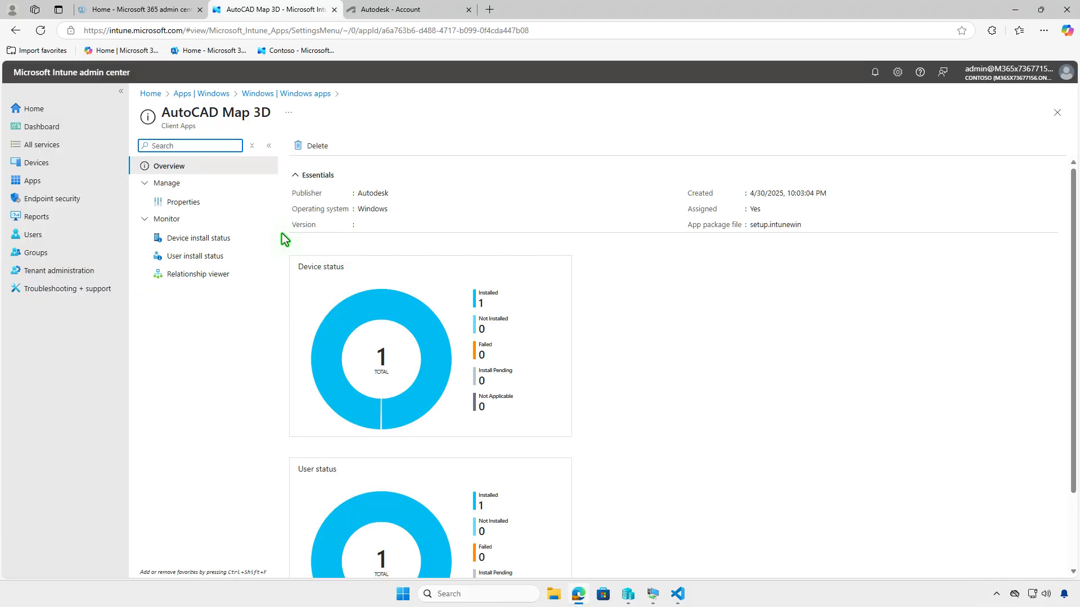
- Open the app's properties, edit its assignments, and delete the Test_Devices Required assignment
click(212, 203)
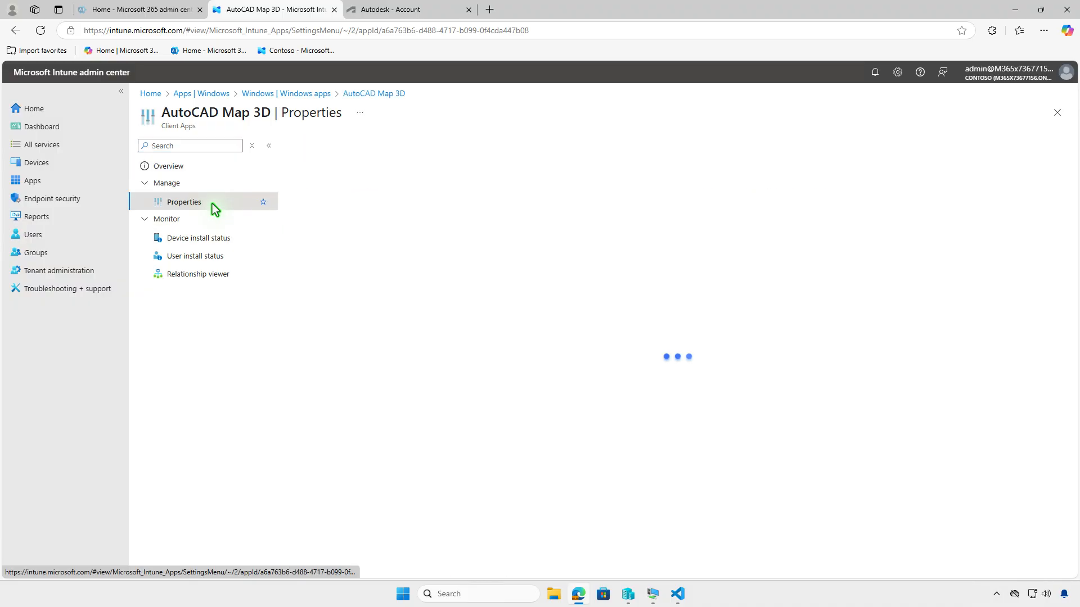
scroll(693, 357, down, 4)
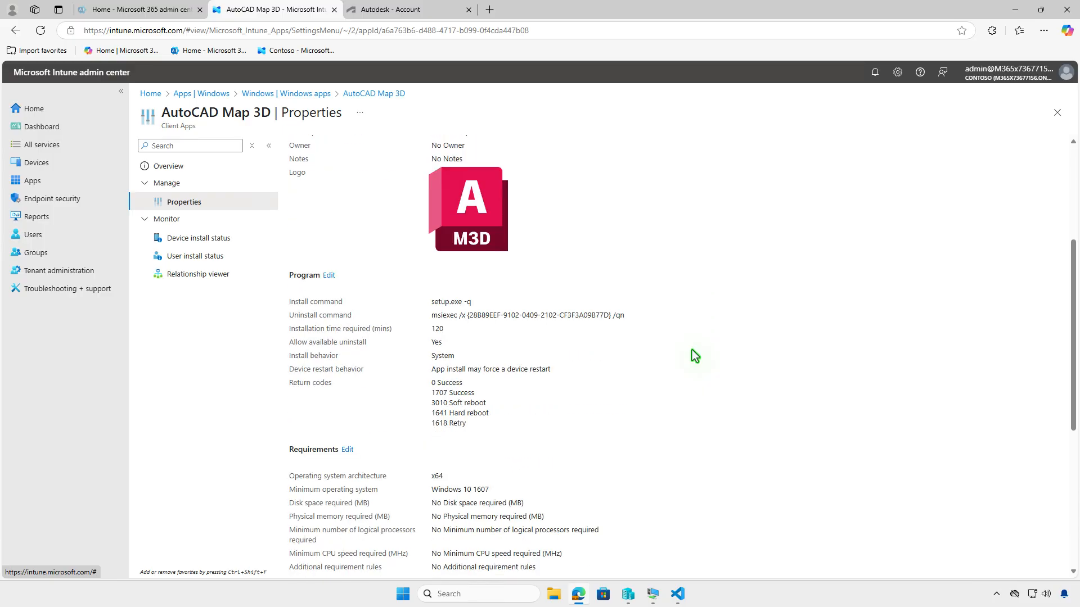
scroll(695, 356, down, 5)
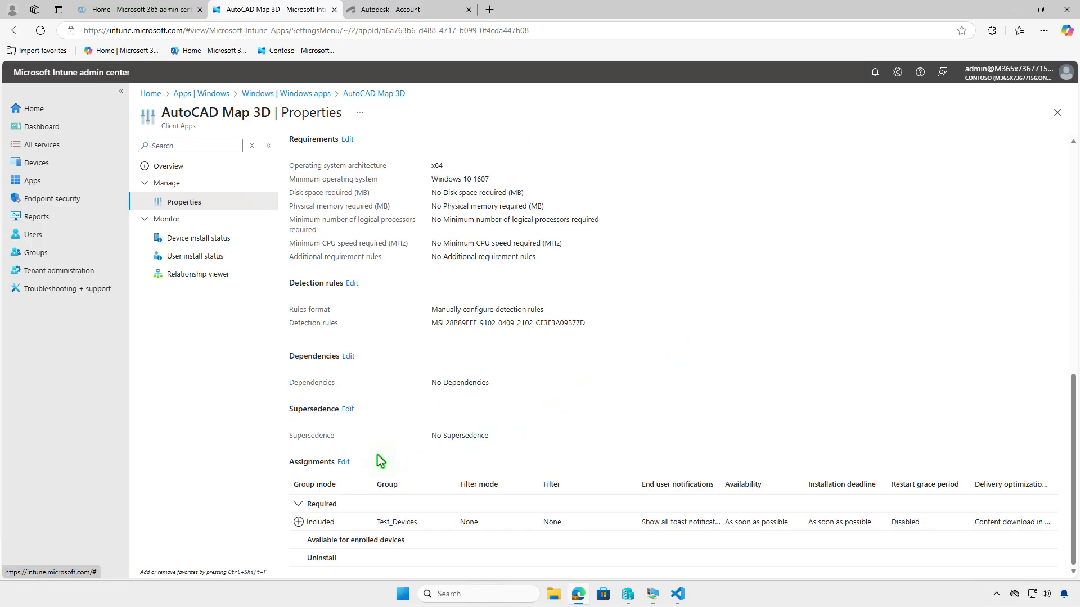
click(344, 462)
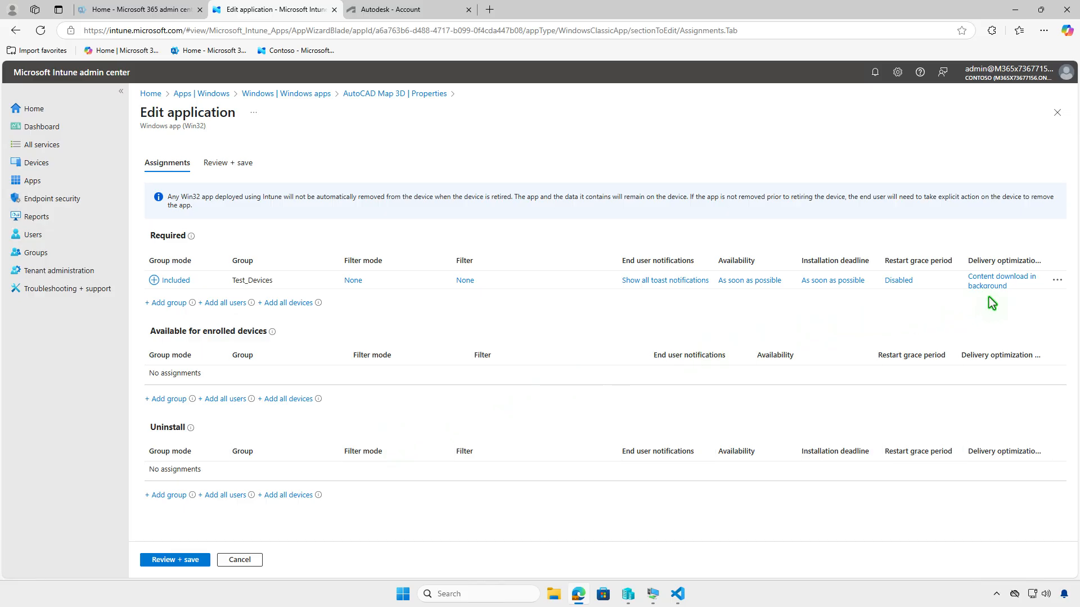
click(1057, 280)
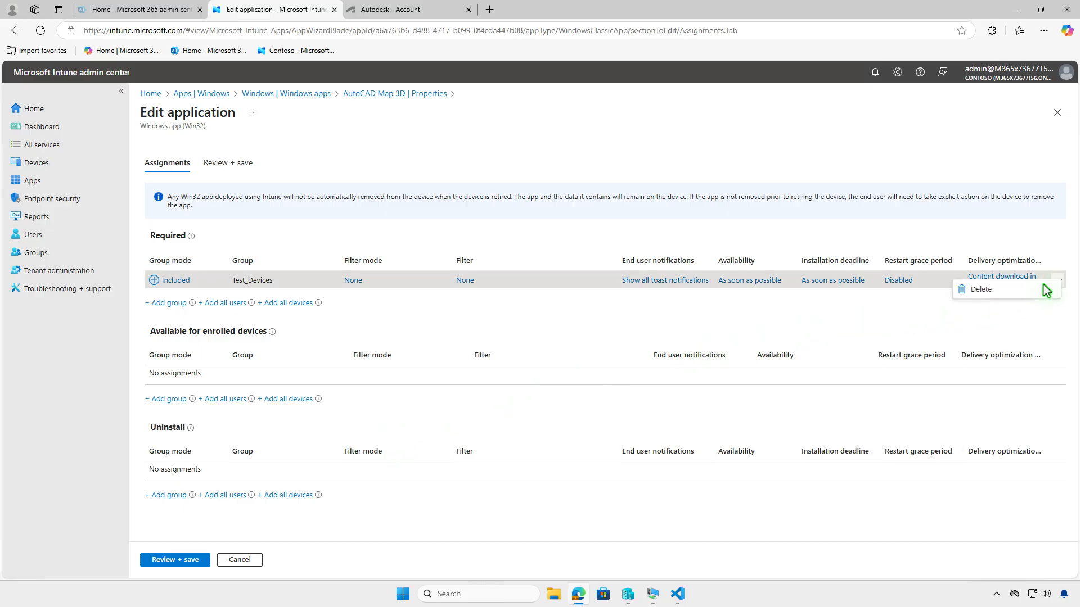
click(1045, 289)
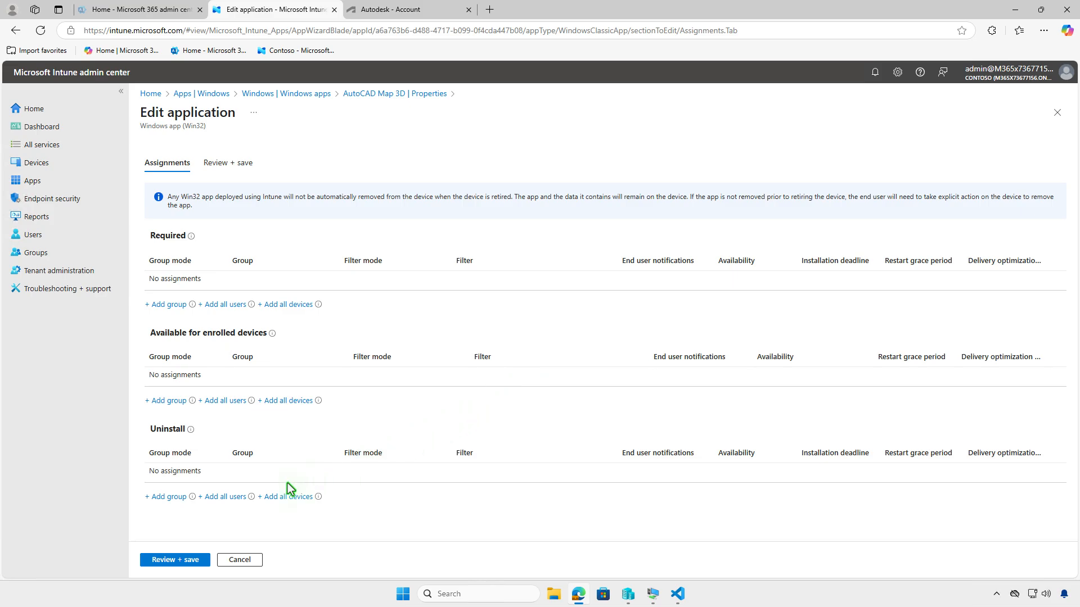
- Add the Test_Devices group as an Uninstall assignment
click(169, 497)
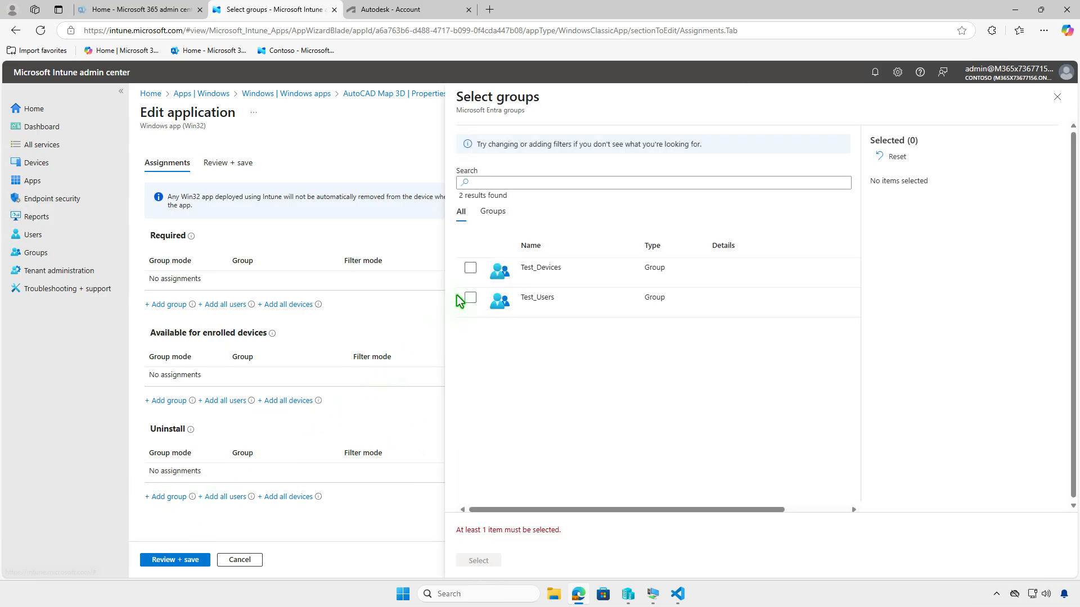
click(470, 268)
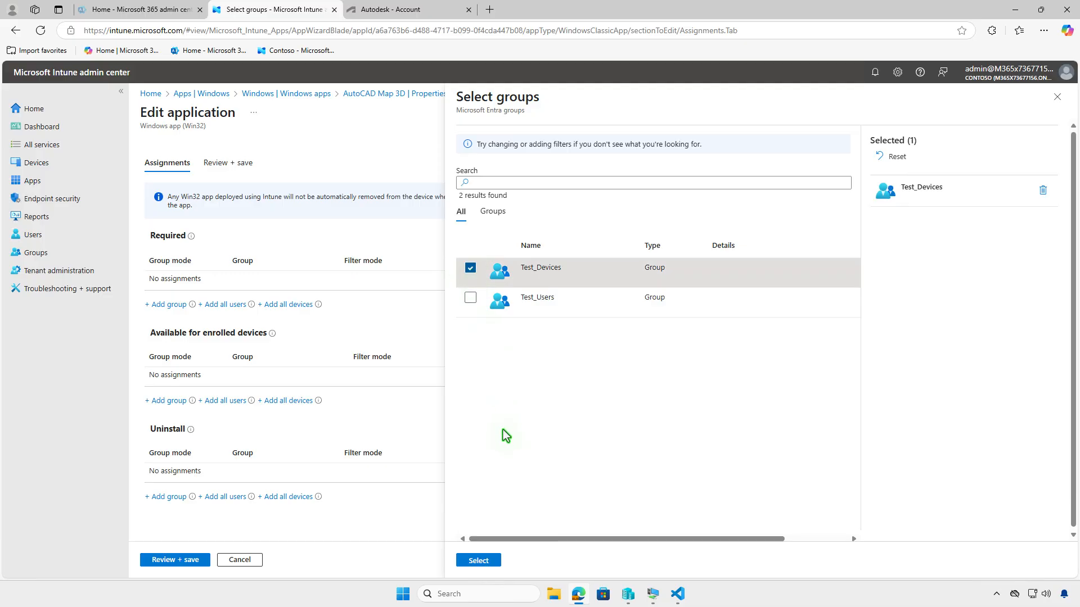
click(485, 560)
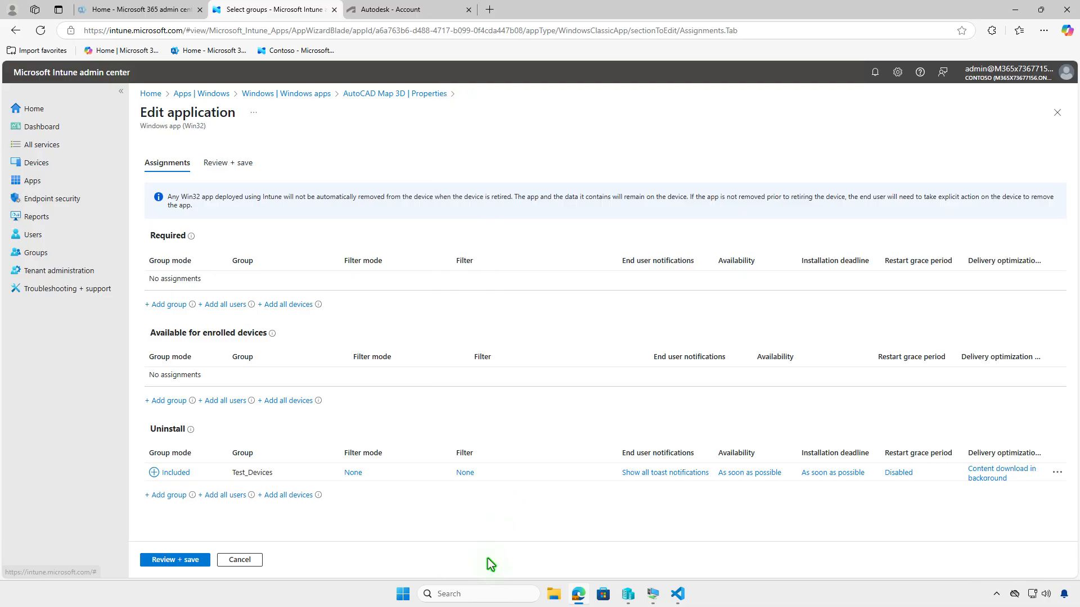
- Review and save the updated app assignments, then minimize the browser
click(184, 560)
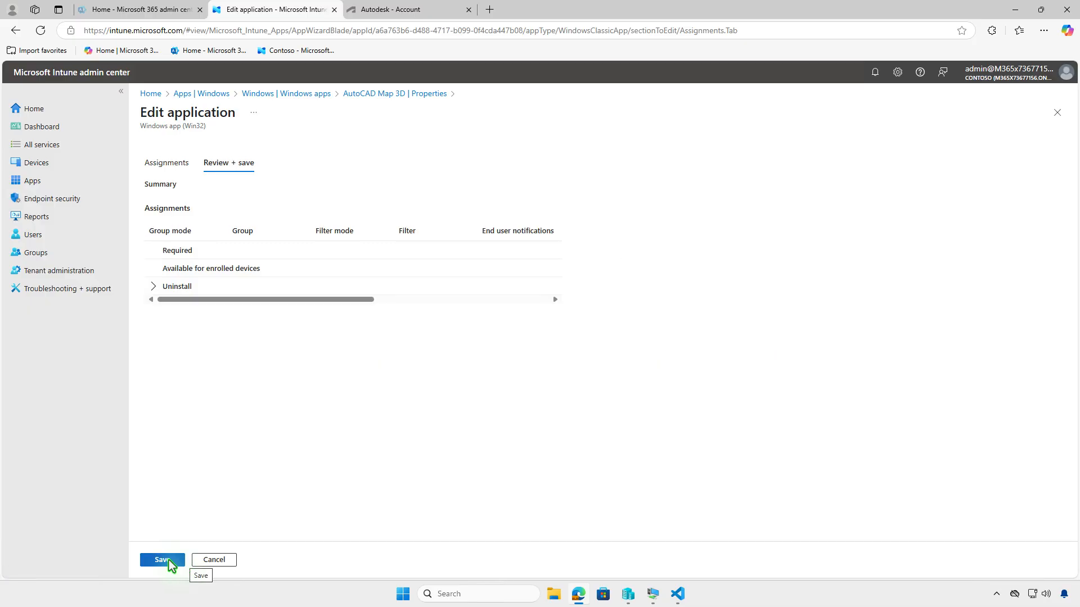
click(171, 562)
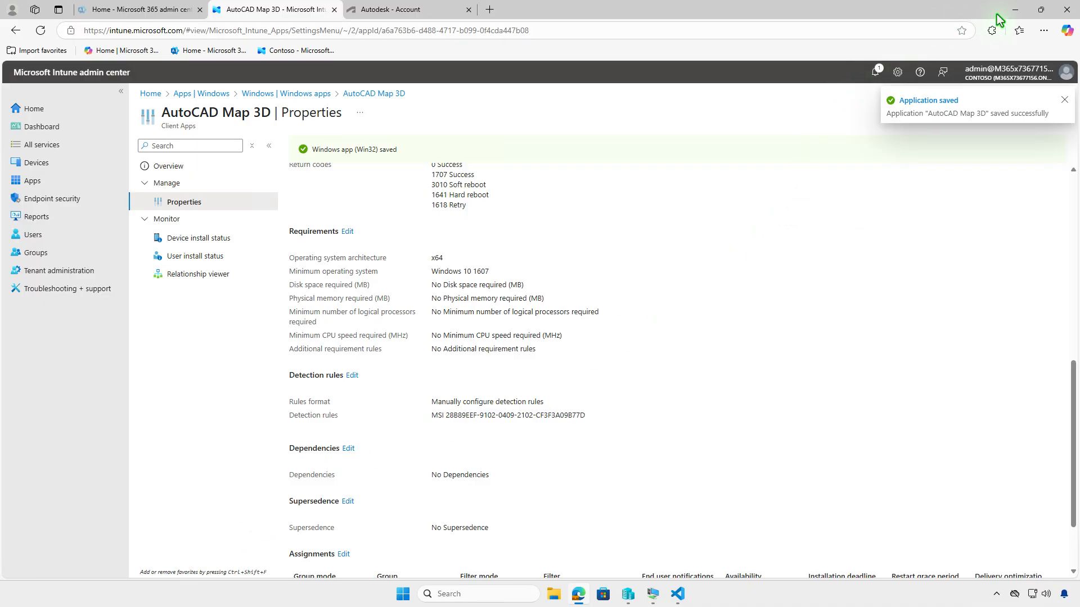
click(1014, 10)
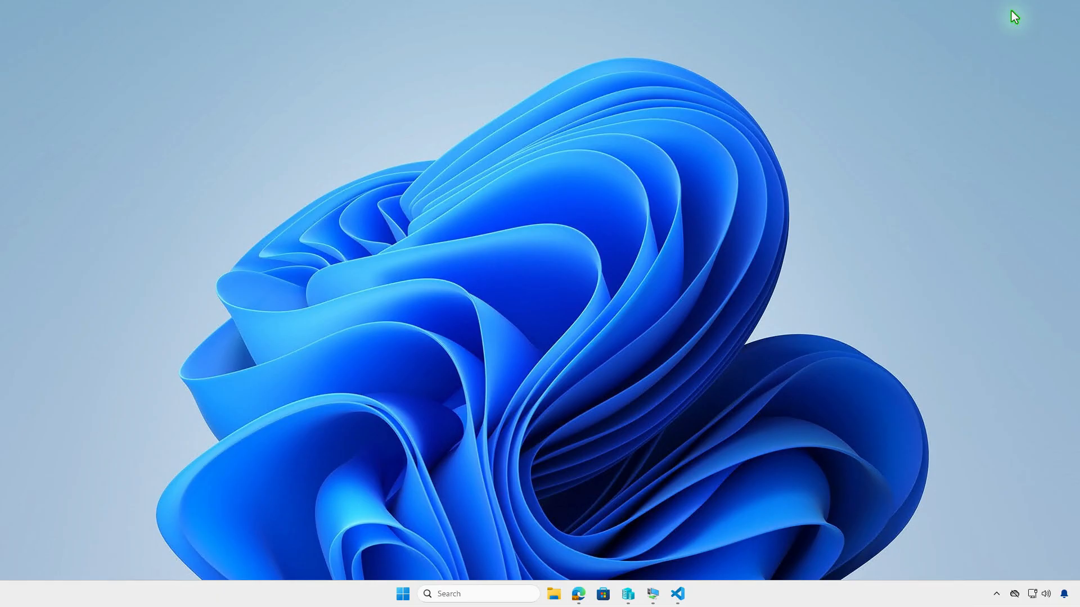
- Open the test VM and sync the device from Company Portal settings
click(652, 594)
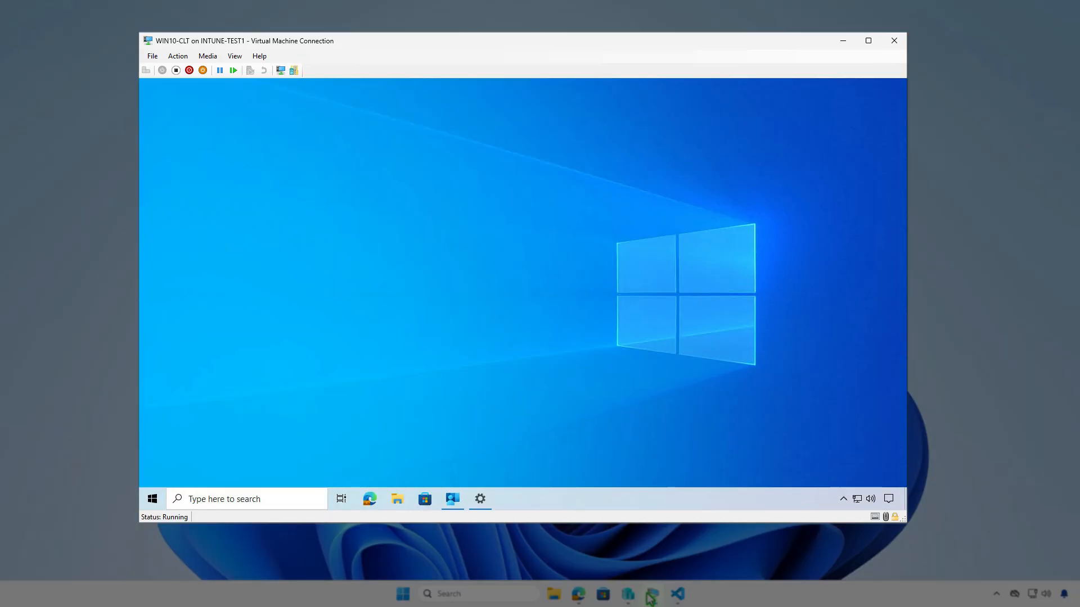
click(452, 501)
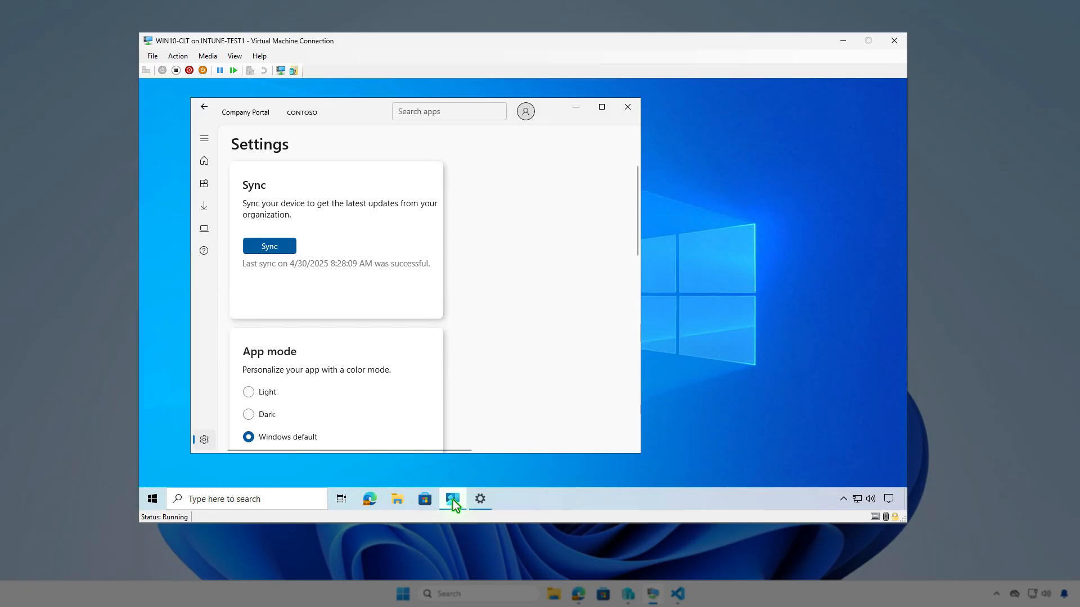
click(284, 246)
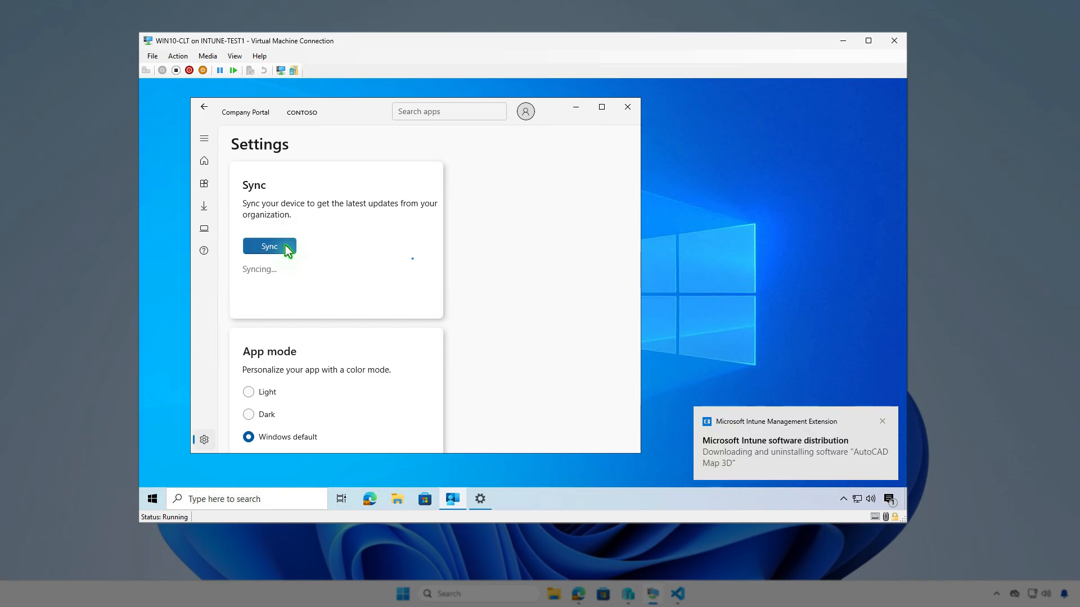
click(898, 503)
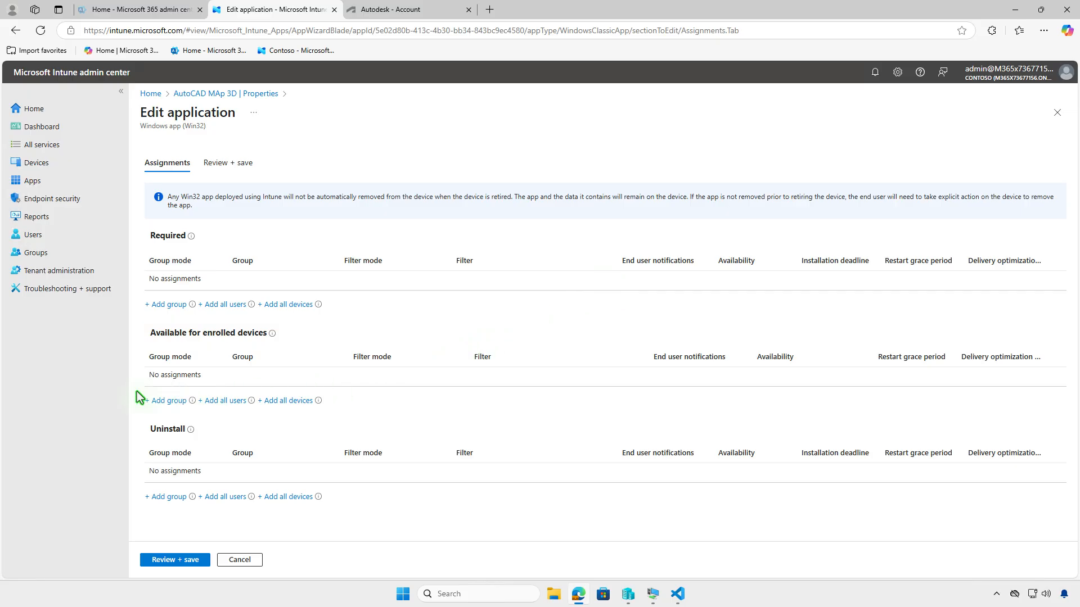
- Add the Test_Users group as an Available for enrolled devices assignment for AutoCAD MAp 3D and save
click(163, 400)
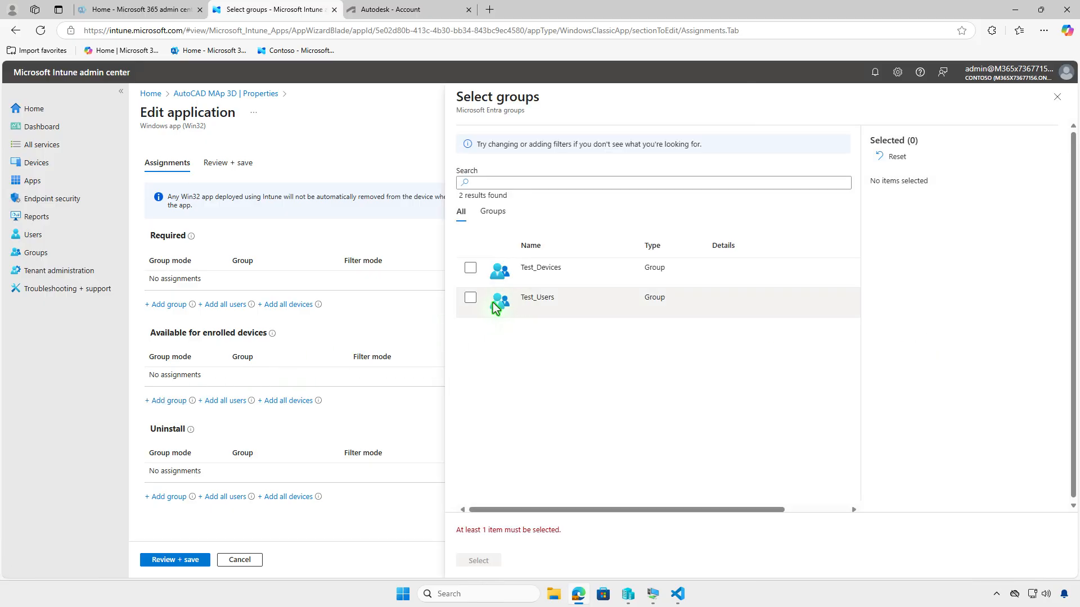
click(471, 298)
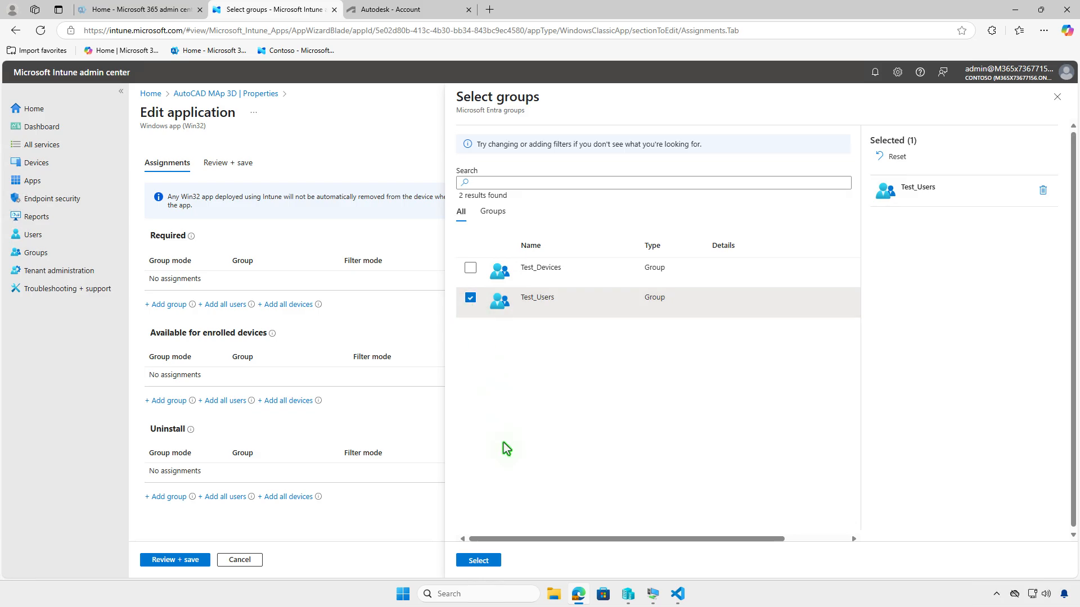
click(479, 560)
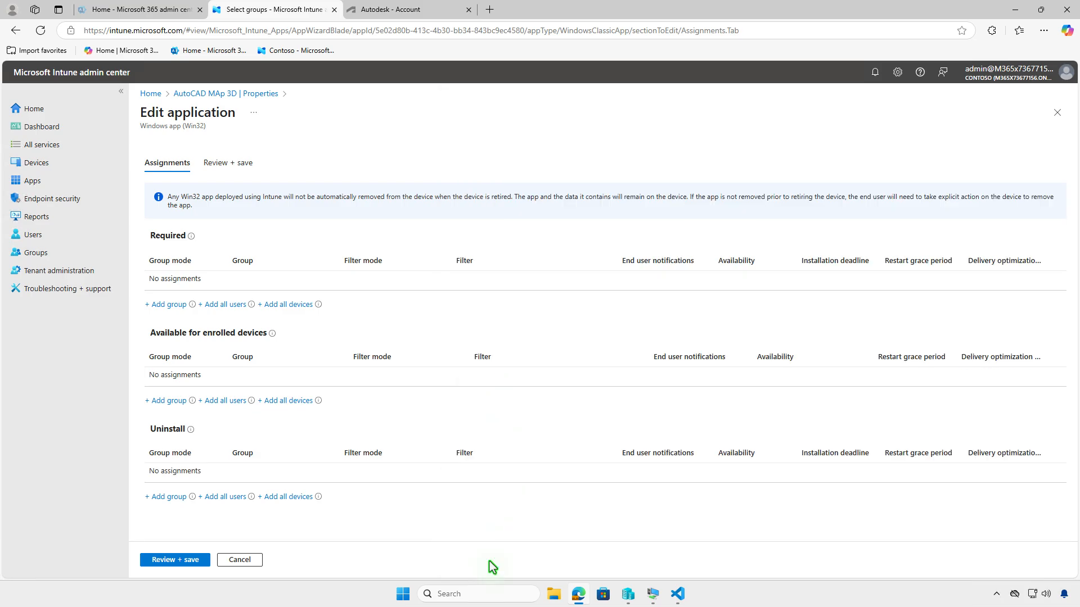
click(192, 560)
click(181, 560)
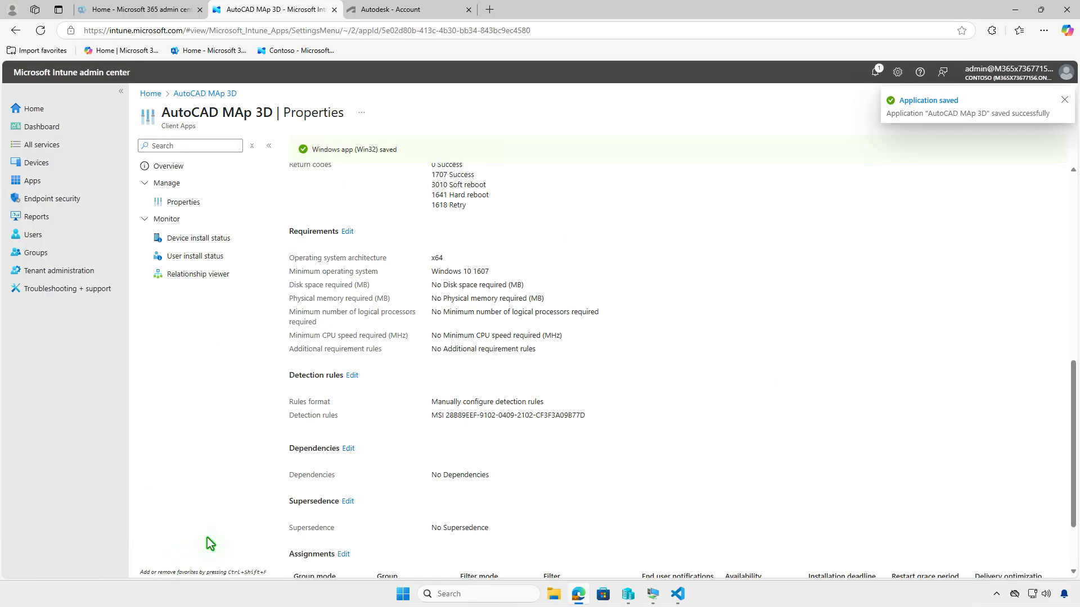
- On the test VM, open AutoCAD MAp 3D from the Company Portal apps list and install it
click(1015, 10)
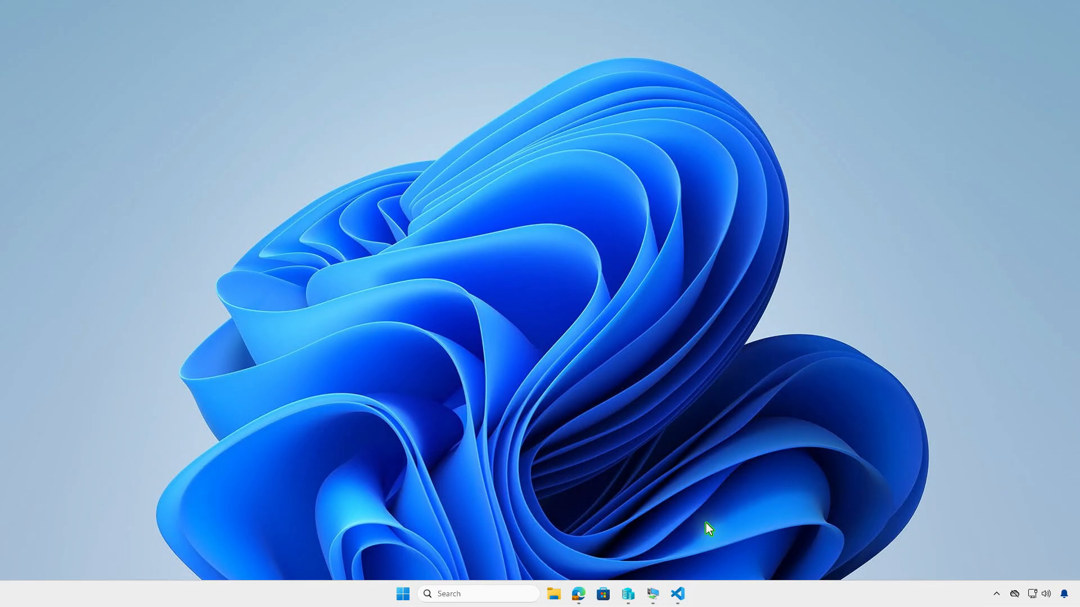
click(656, 592)
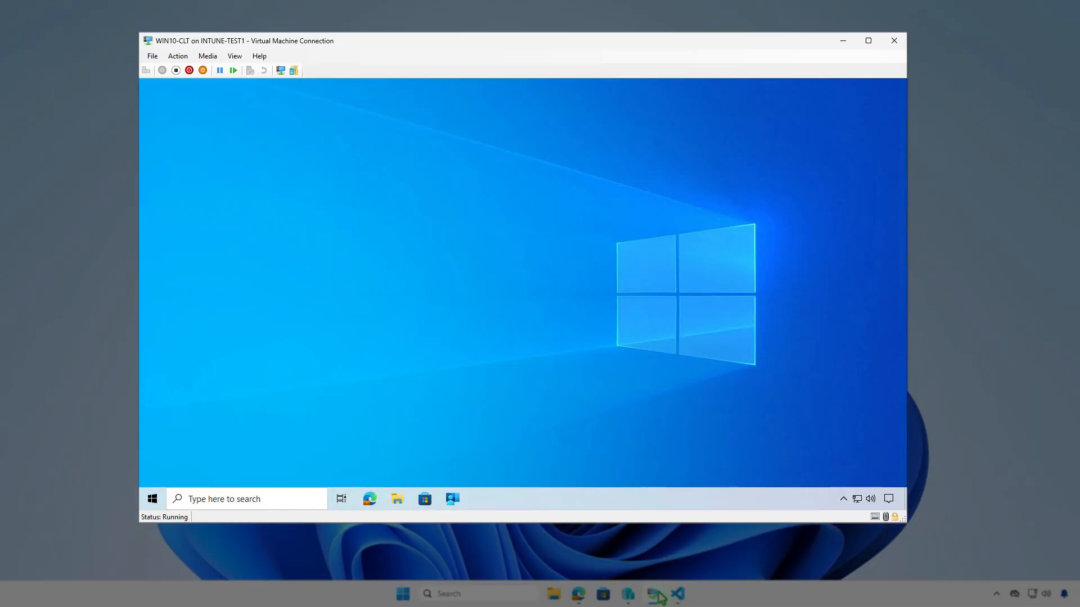
click(459, 501)
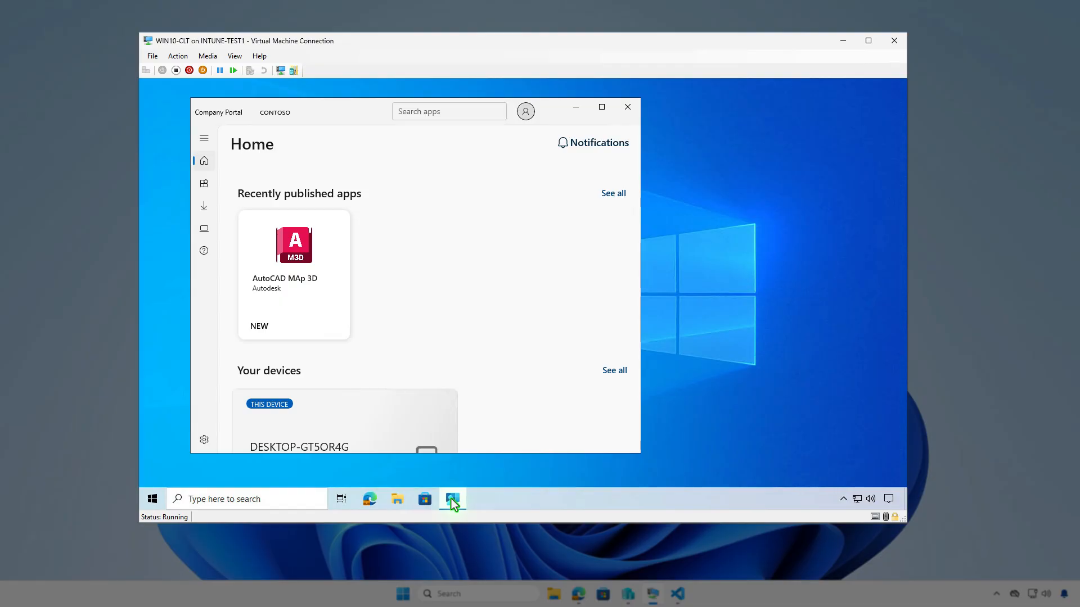
click(209, 189)
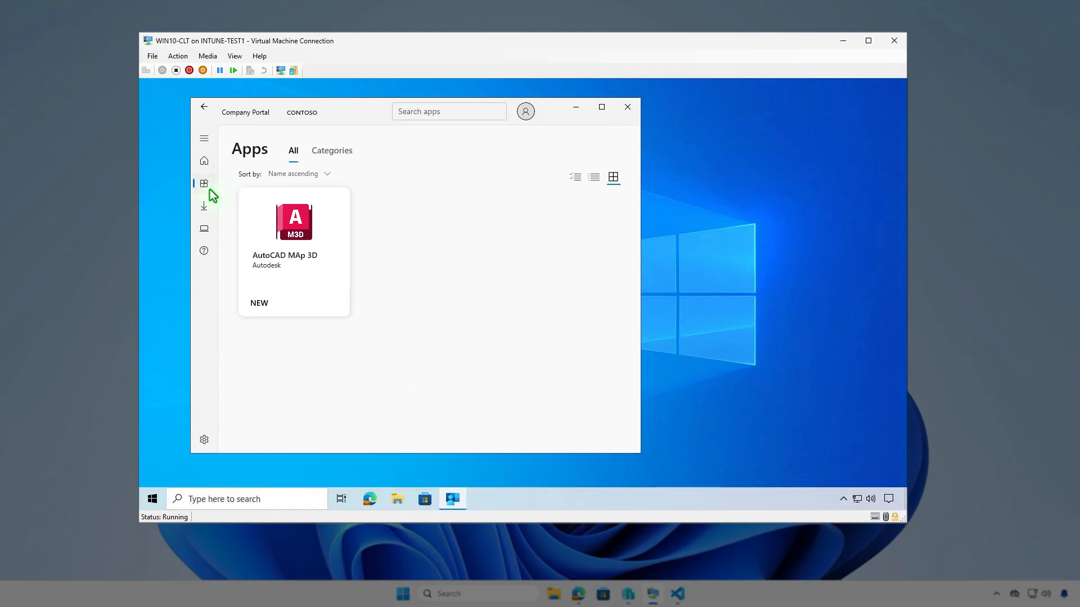
click(294, 272)
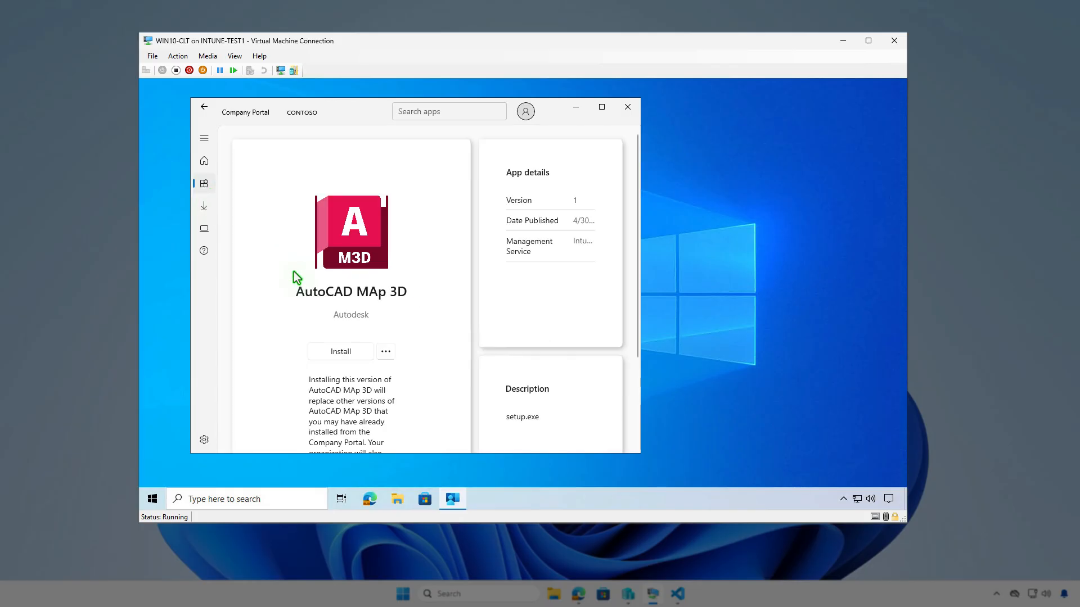
click(348, 356)
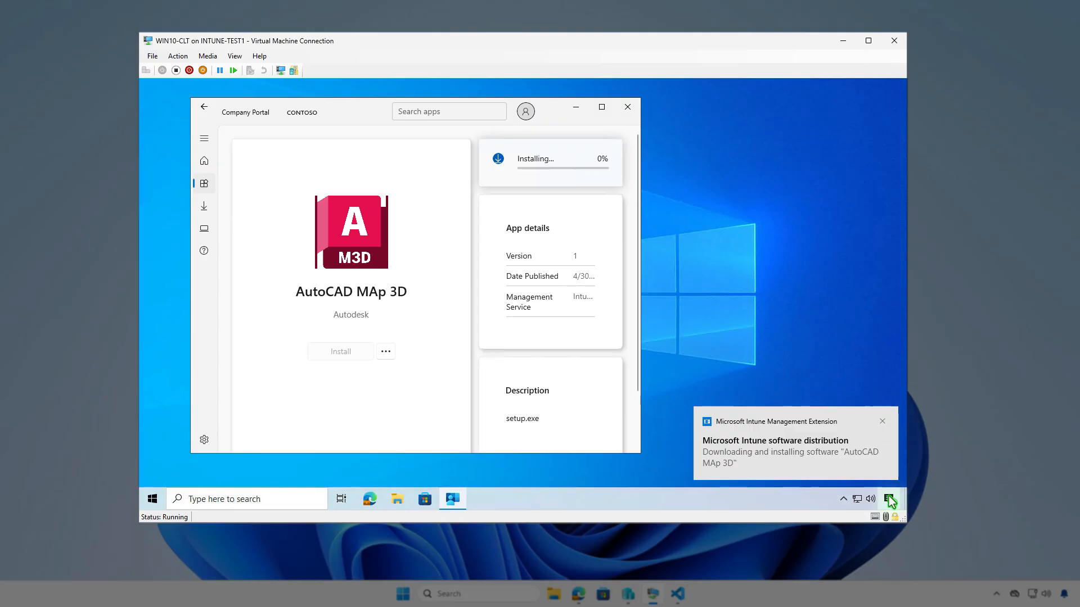
click(889, 499)
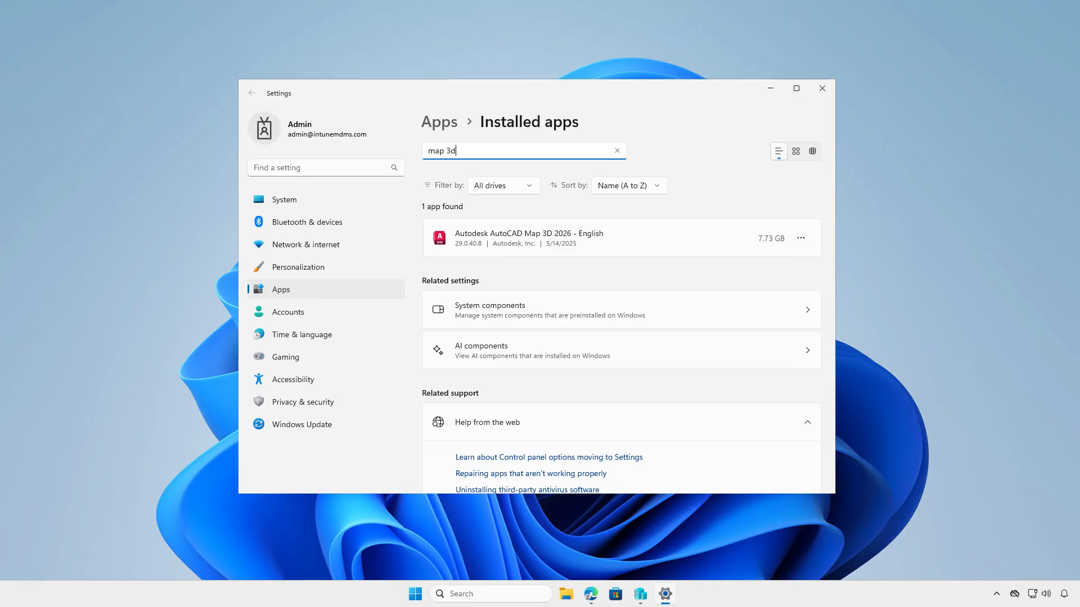
- Open an admin terminal and run Get-WmiObject -Class Win32_Product | Where { $_.Vendor -like 'Autodesk*'} | FT
click(819, 95)
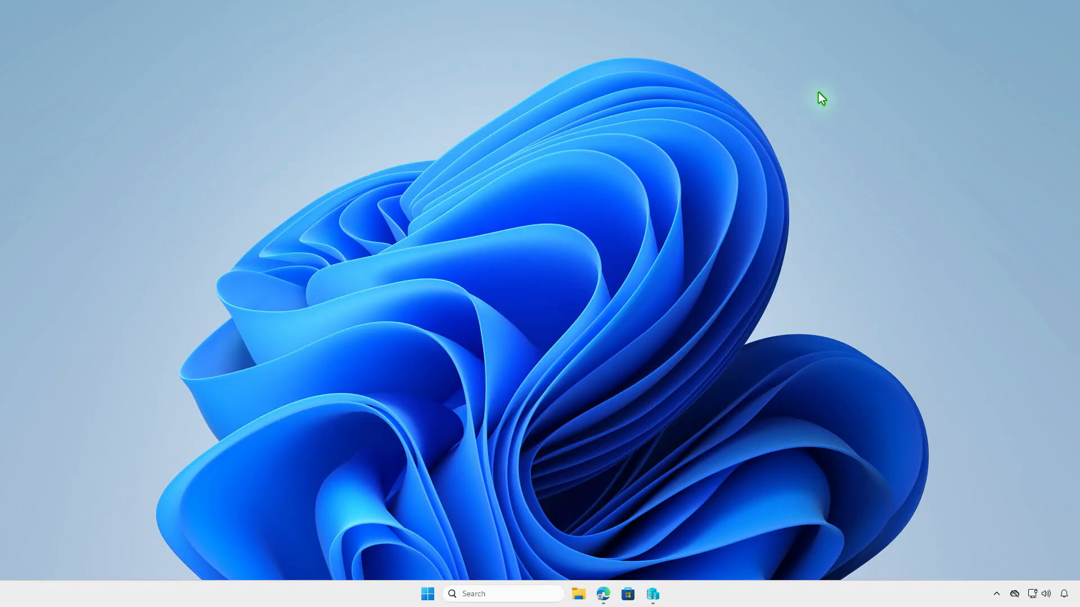
right_click(429, 597)
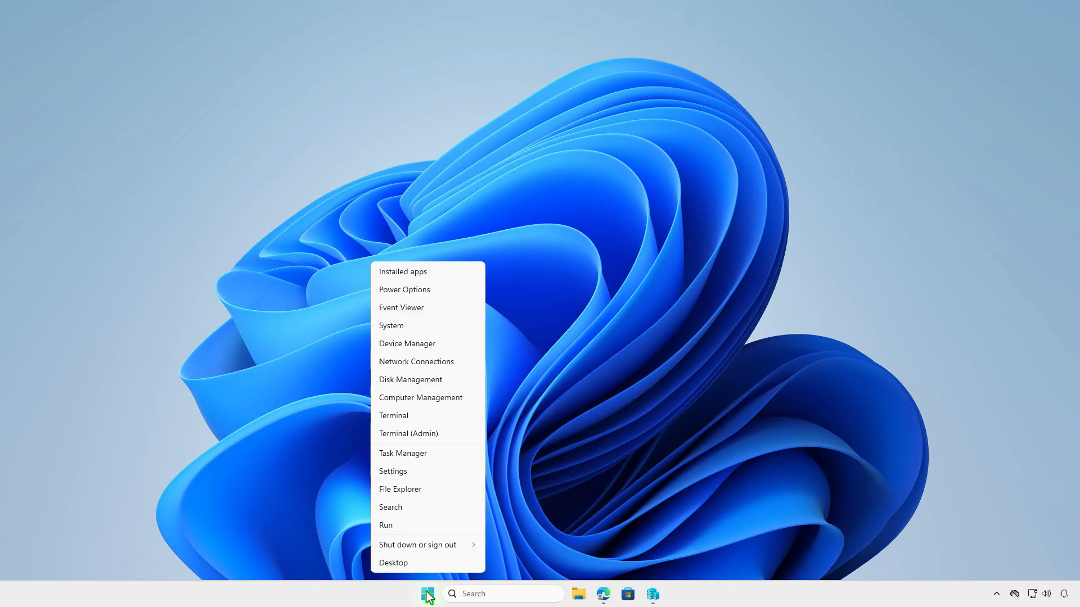
click(461, 434)
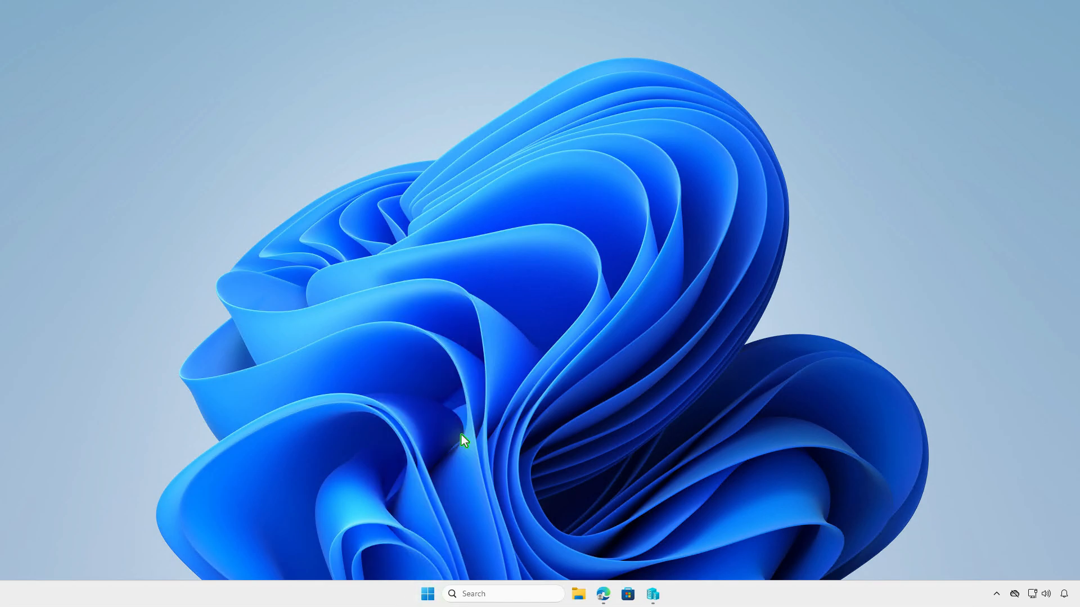
text(Get-WmiObject -Class Win32_Product | Where { $_.Vendor -like 'Autodesk*'} | FT)
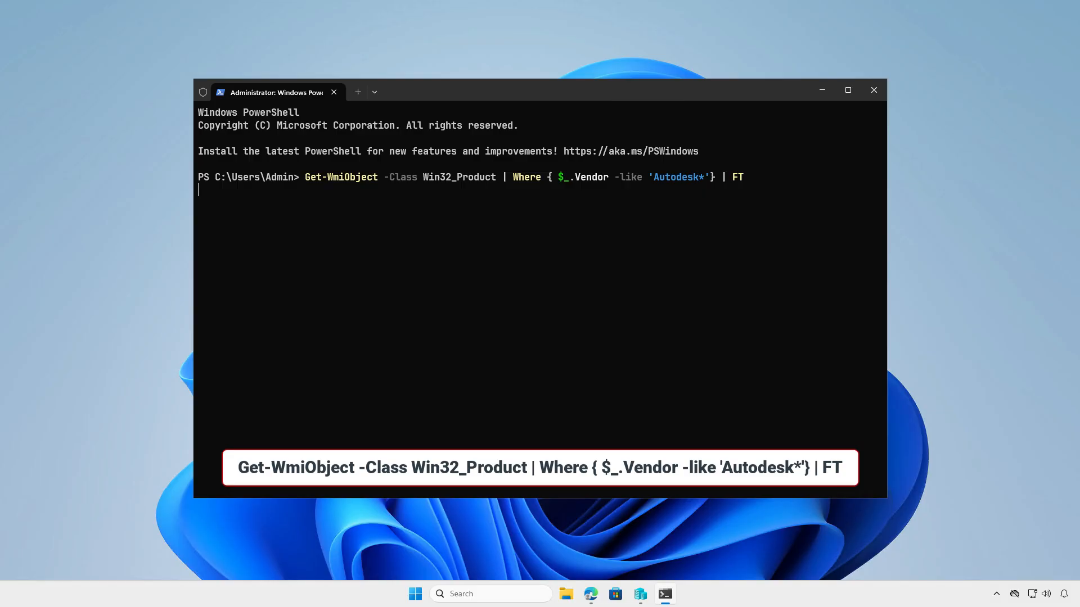
key(Return)
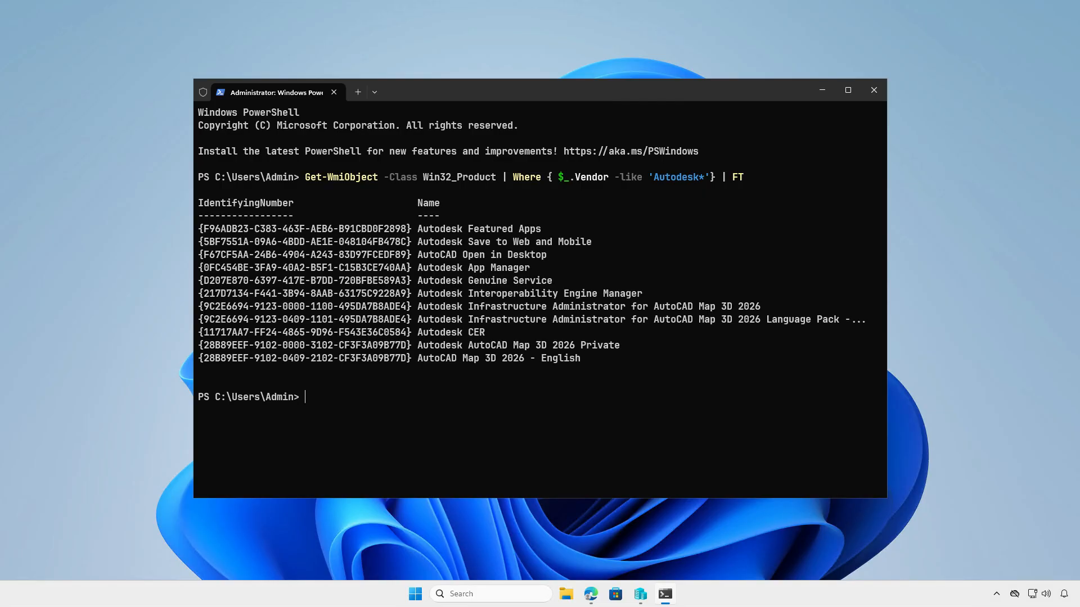